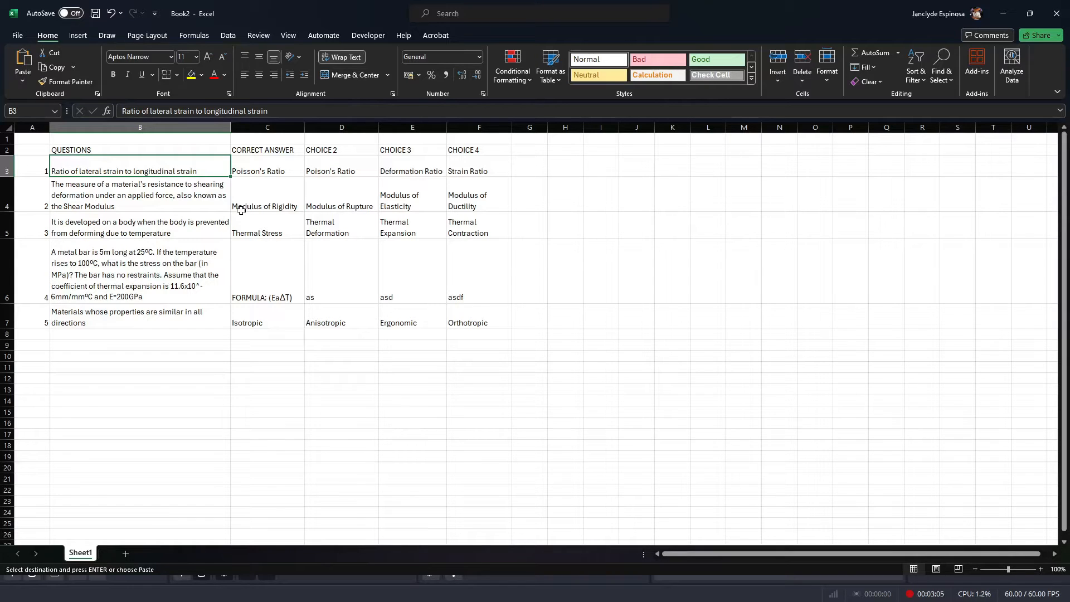
Step: Examine the questions, correct answers and alternative choices in the question table
click(329, 450)
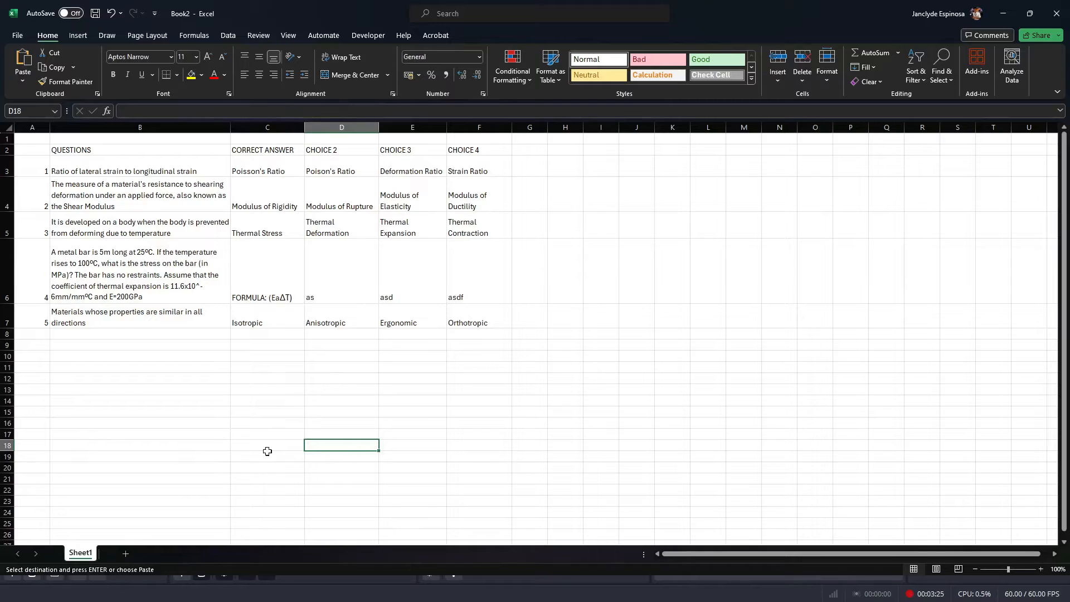
click(266, 172)
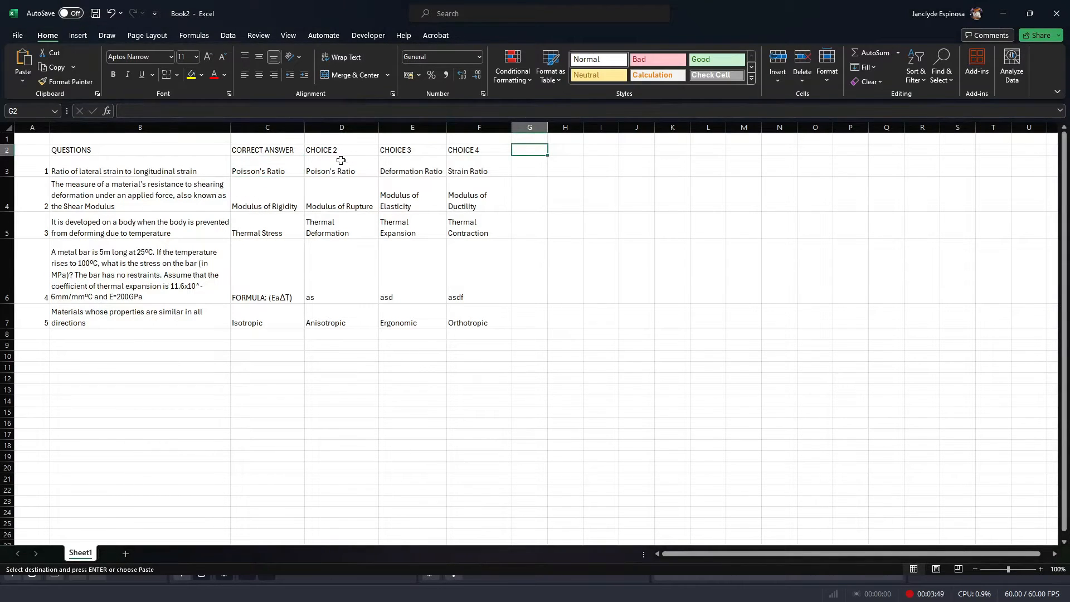
click(340, 151)
key(Right)
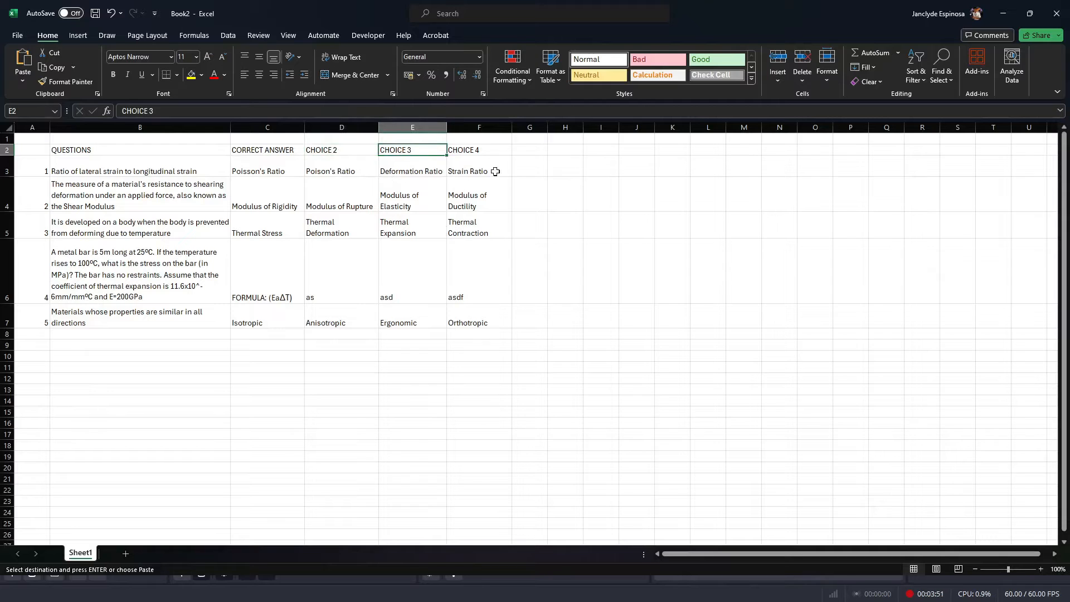
key(Right)
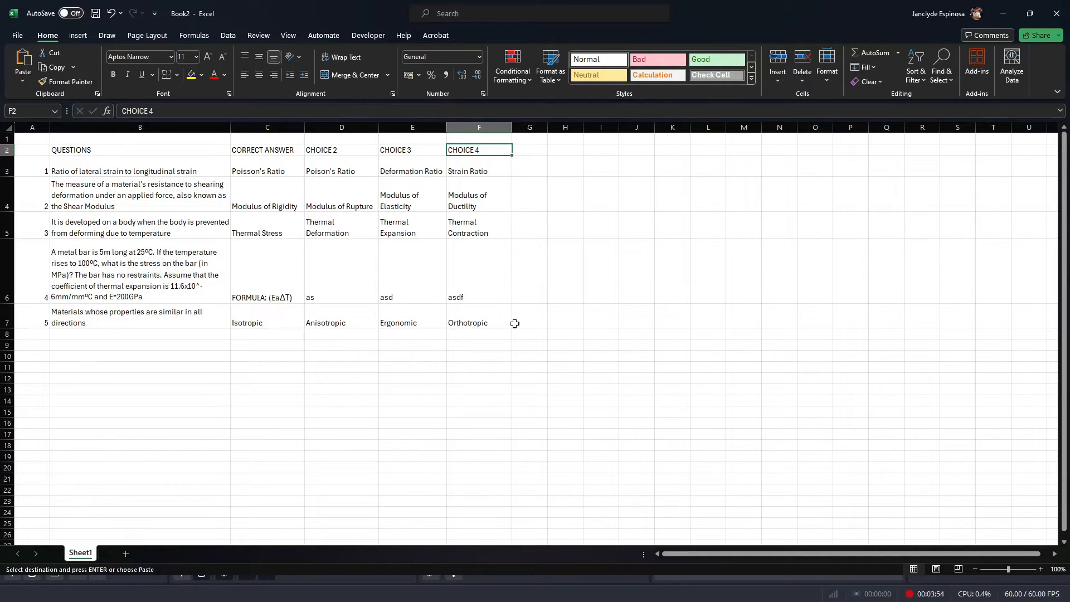
click(261, 170)
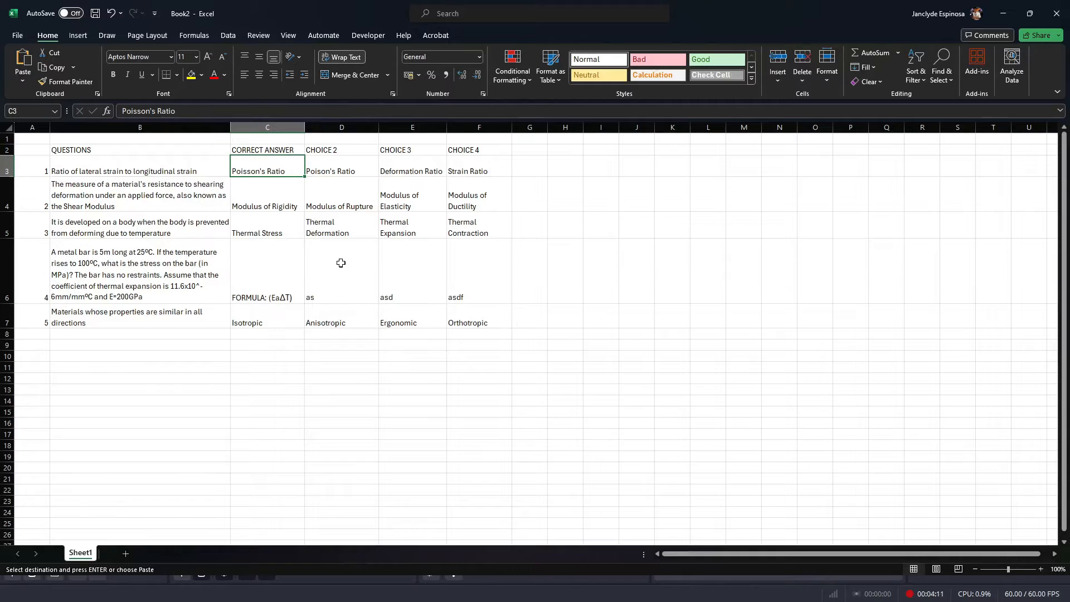
drag(340, 172, 502, 322)
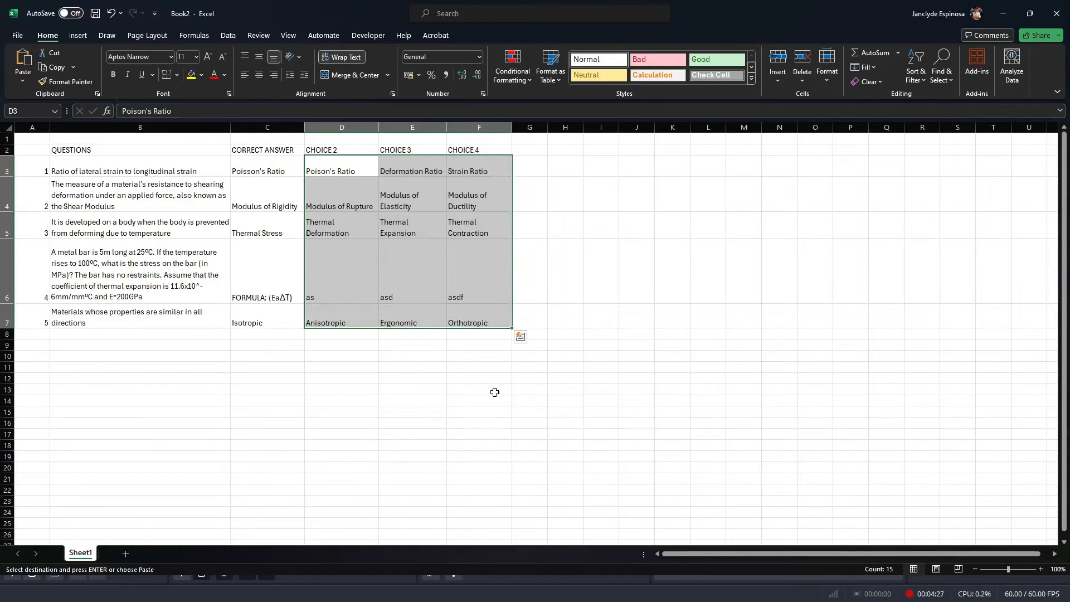
Step: Add the heading ANSWER KEY in G2 and reference each question's correct answer in G3:G7
click(542, 151)
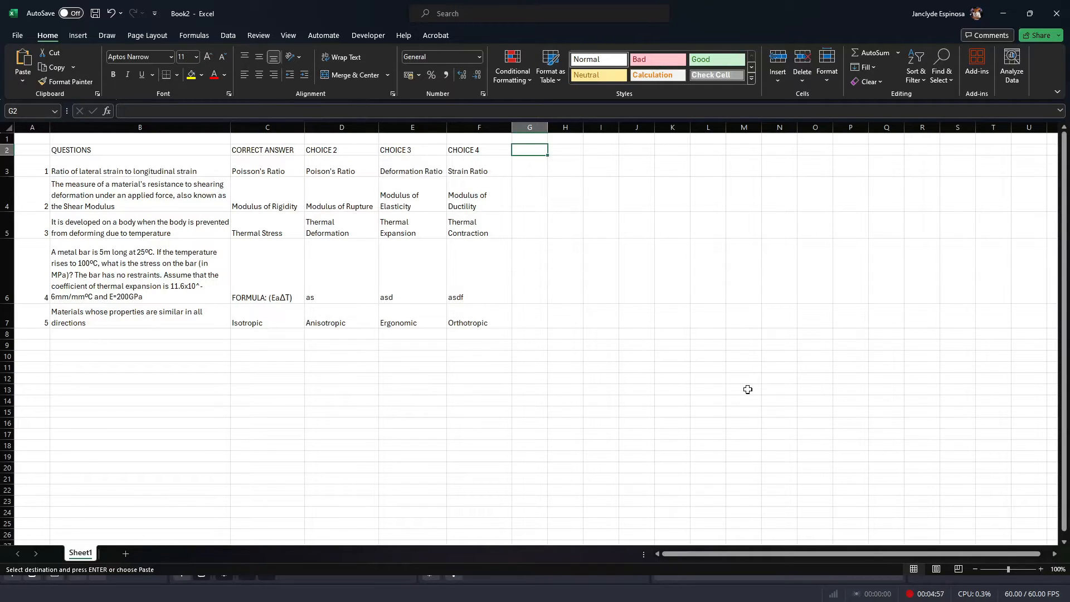
text(ANSWER KEY)
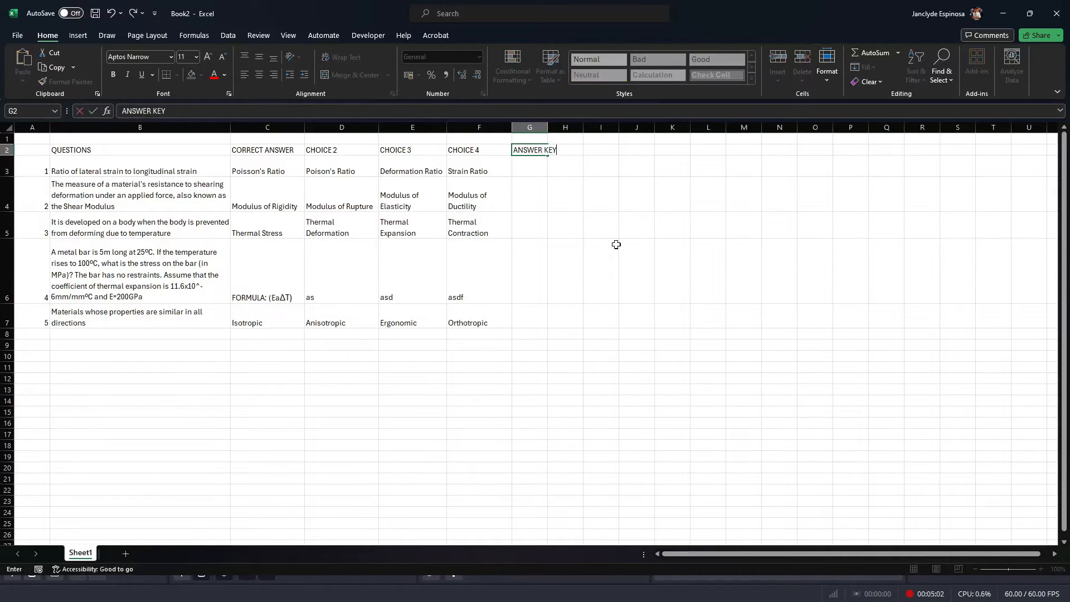
key(Return)
text(=)
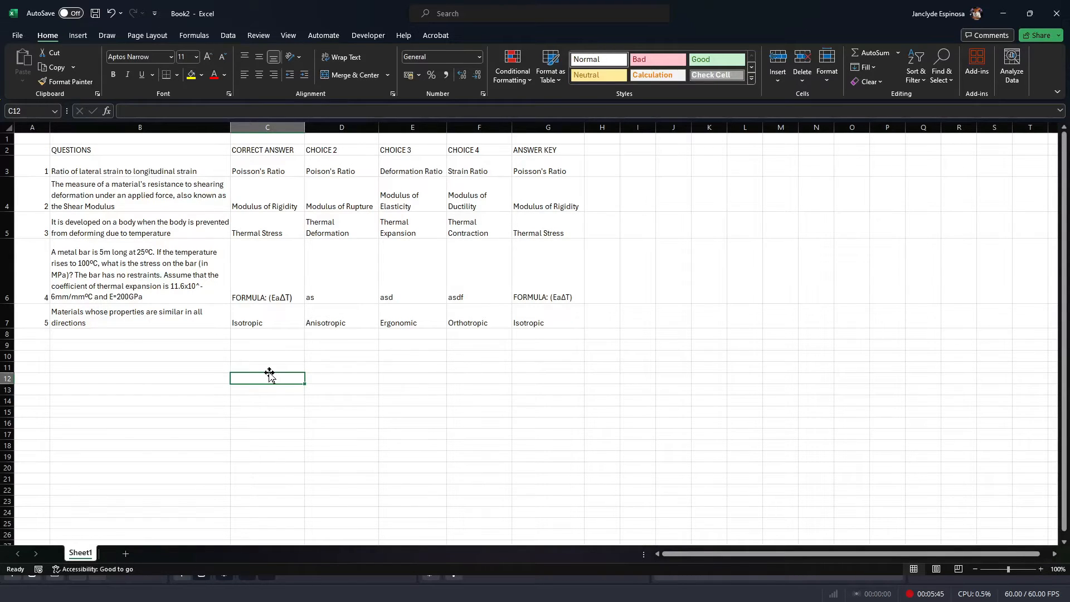
Step: Enter the heading RANDOMIZE QUESTIONS in B9 below the question table
drag(124, 173, 139, 315)
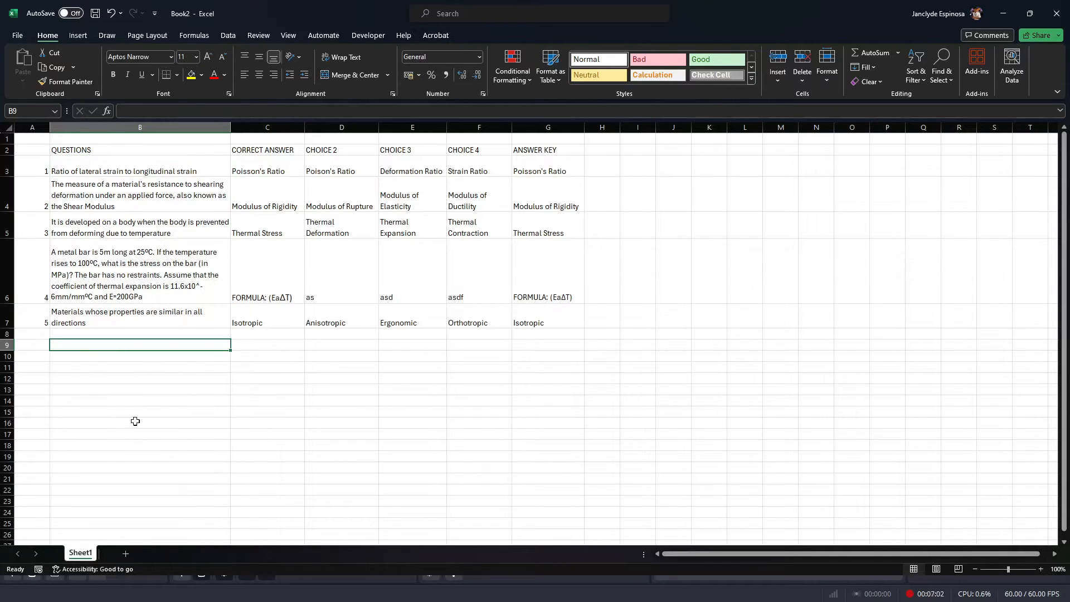
text(RANDOMI)
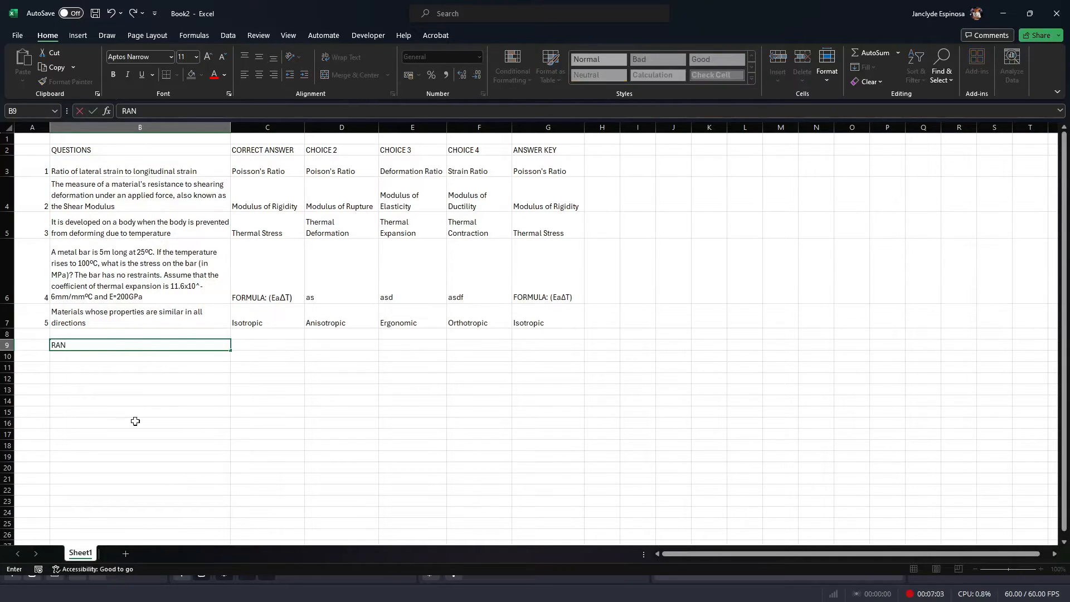
text(ZE QUE)
text(STIONS)
key(Return)
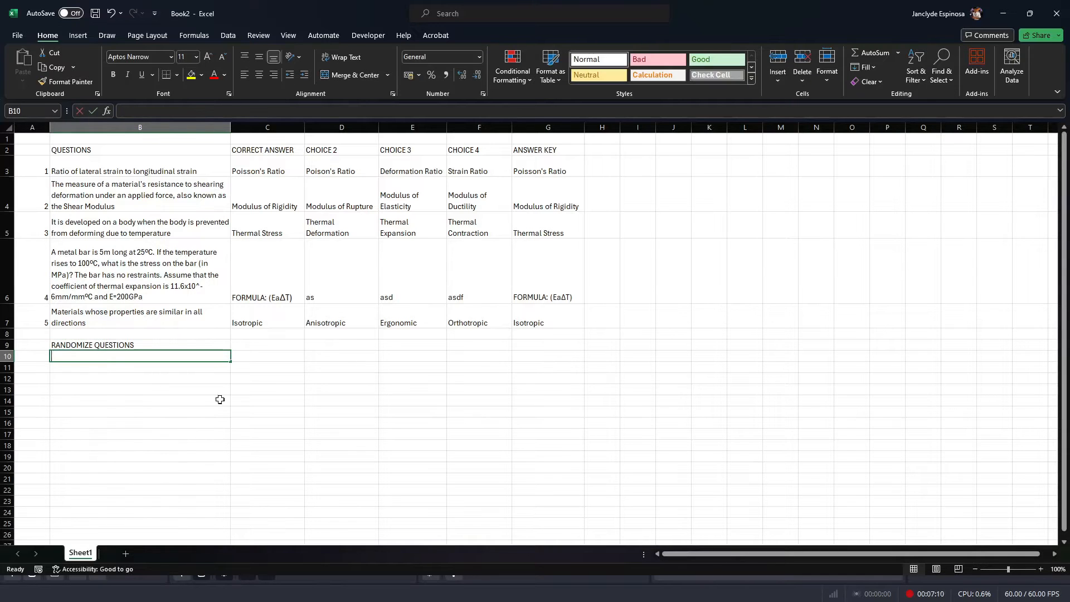
Step: Enter the formula =RAND() in B10 to generate a random number
text(=R)
text(AN)
text(D)
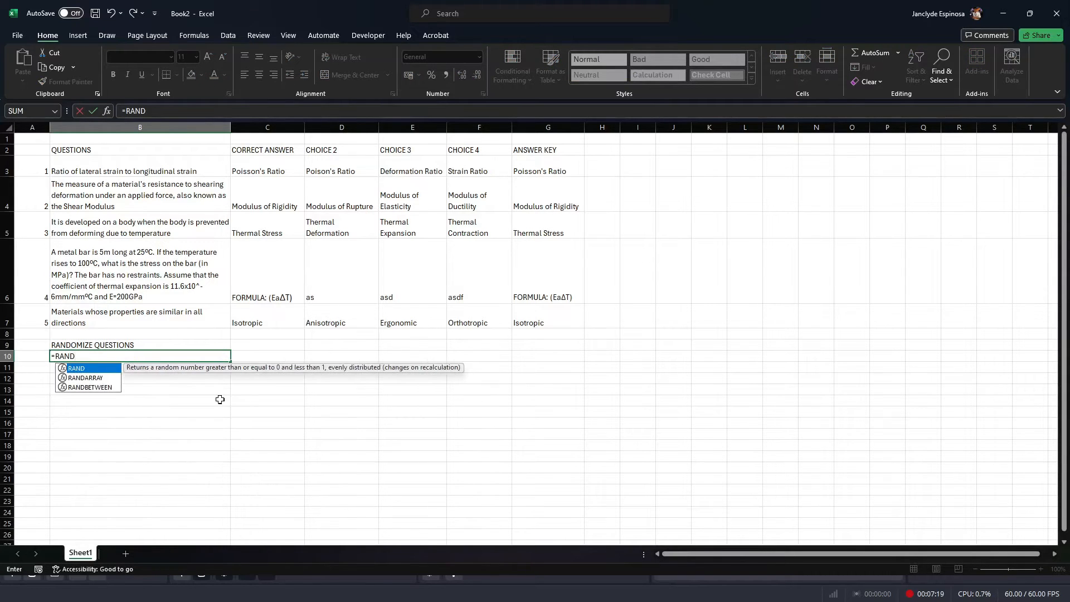
text(())
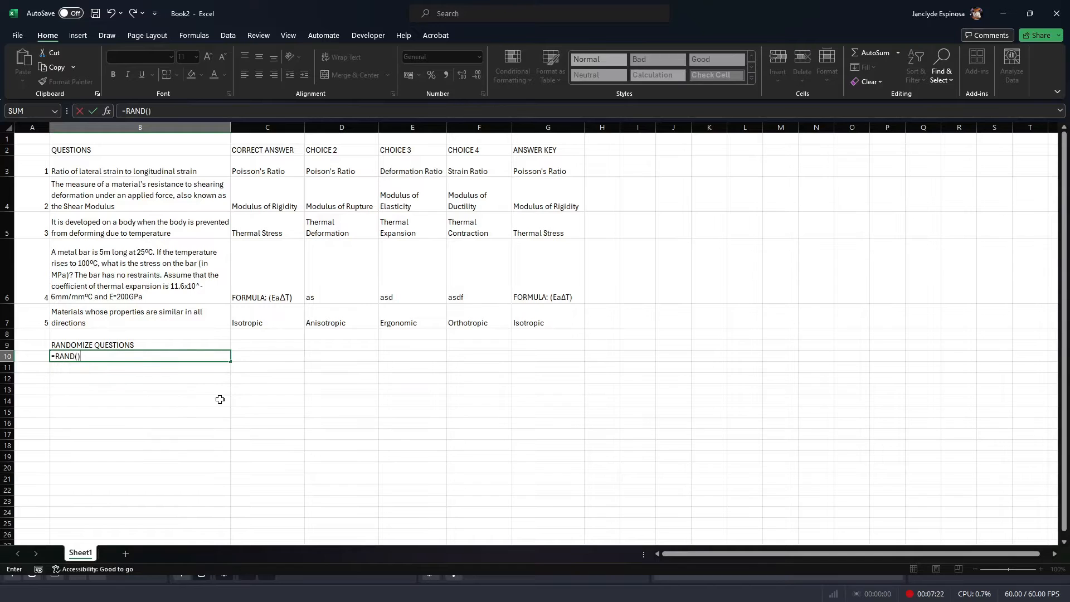
key(Return)
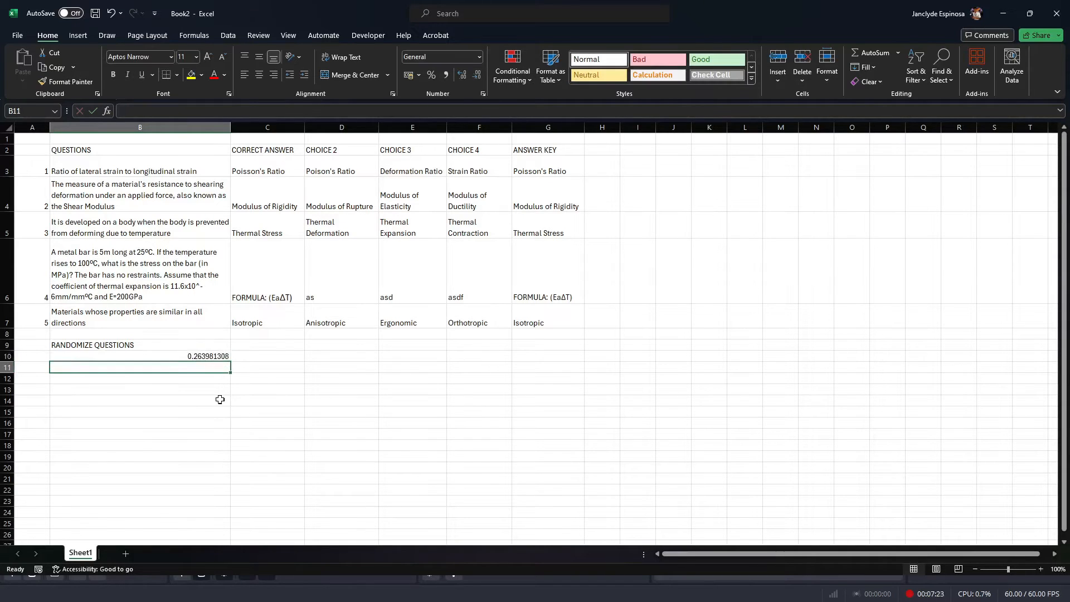
key(Up)
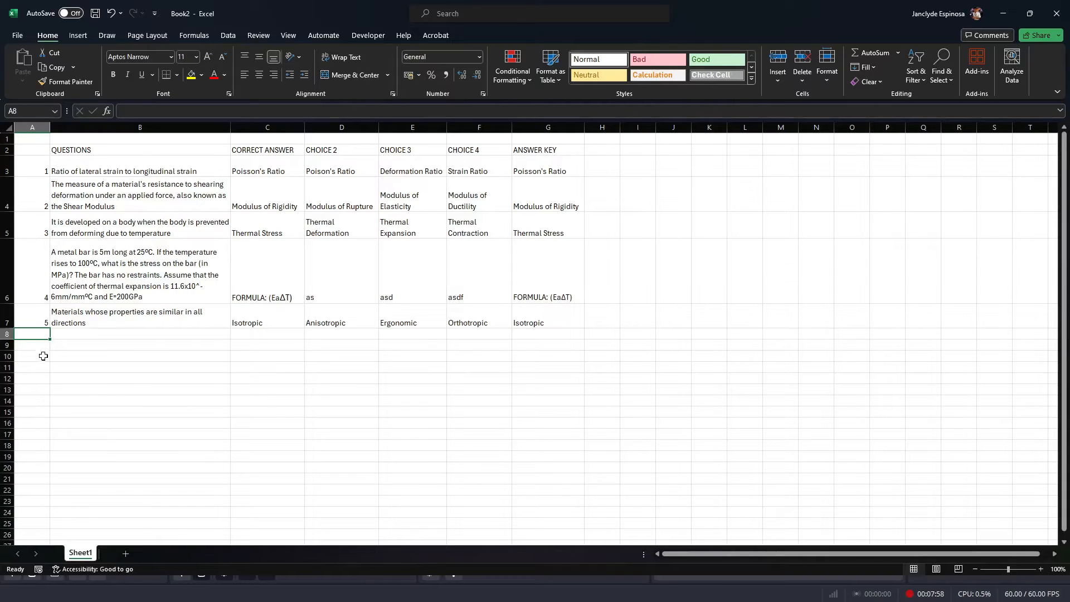
Step: Rename Sheet1 as Question Bank and add a second sheet named Randomize Questions
double_click(81, 553)
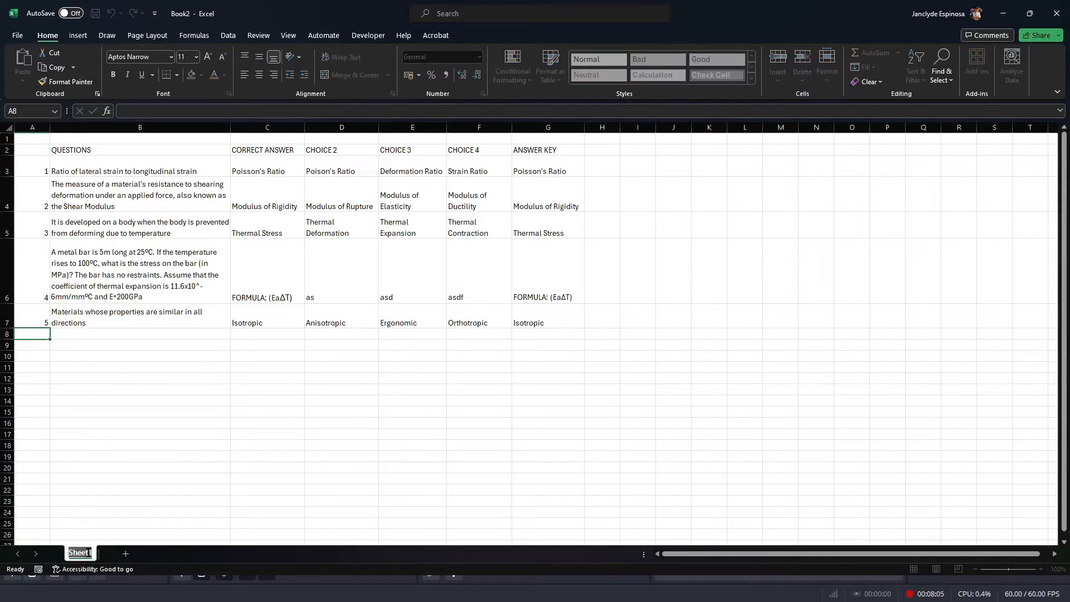
text(Question Bank)
key(Return)
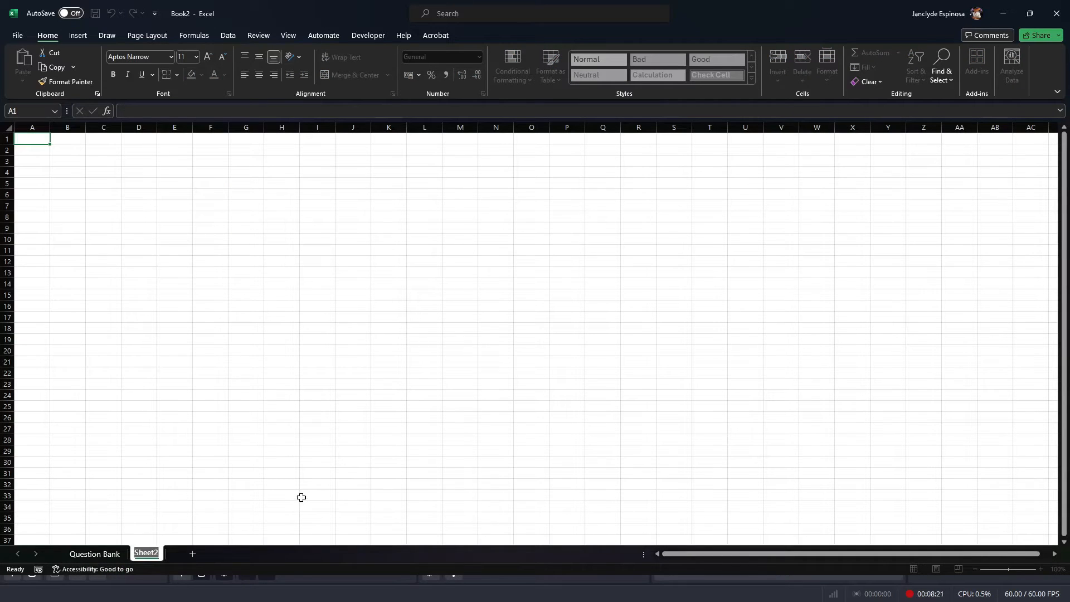
text(Randomize Questions)
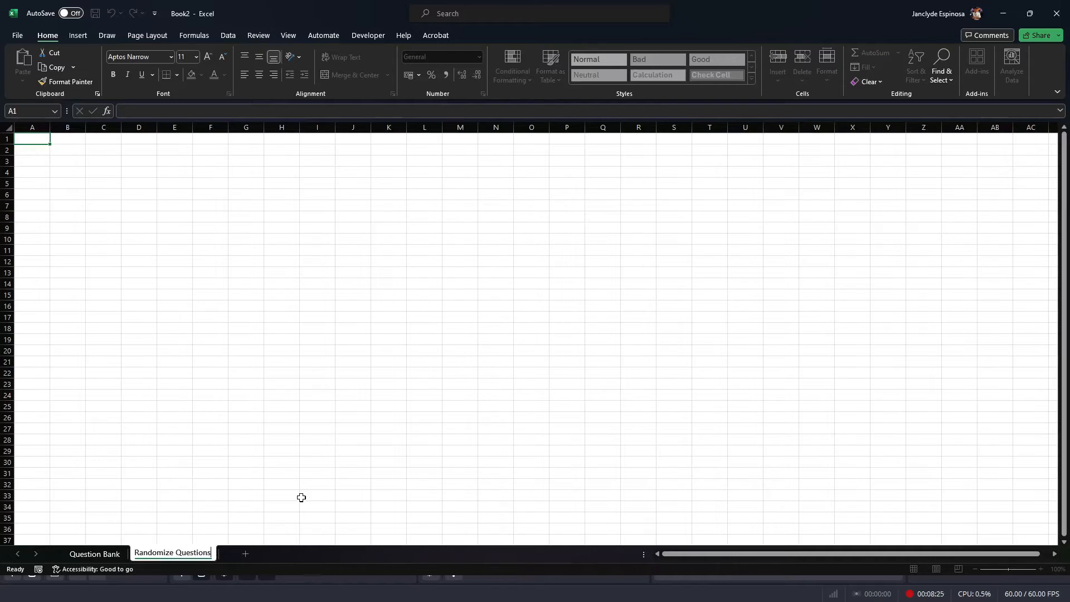
key(Return)
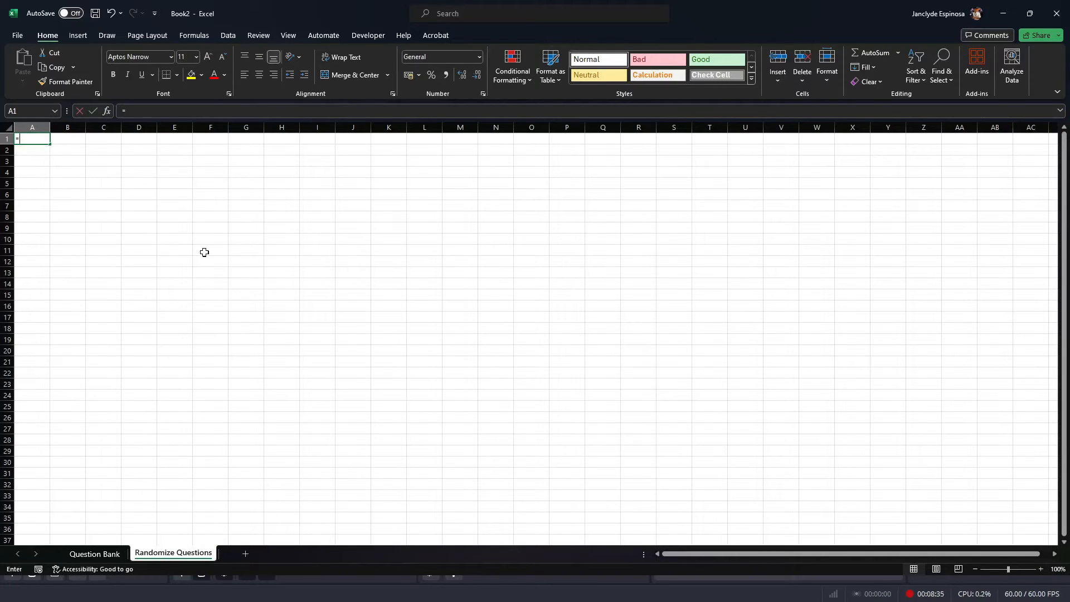
Step: Fill A1:A24 with the formula =RAND() and clear the surplus cells A6:A24
text(=)
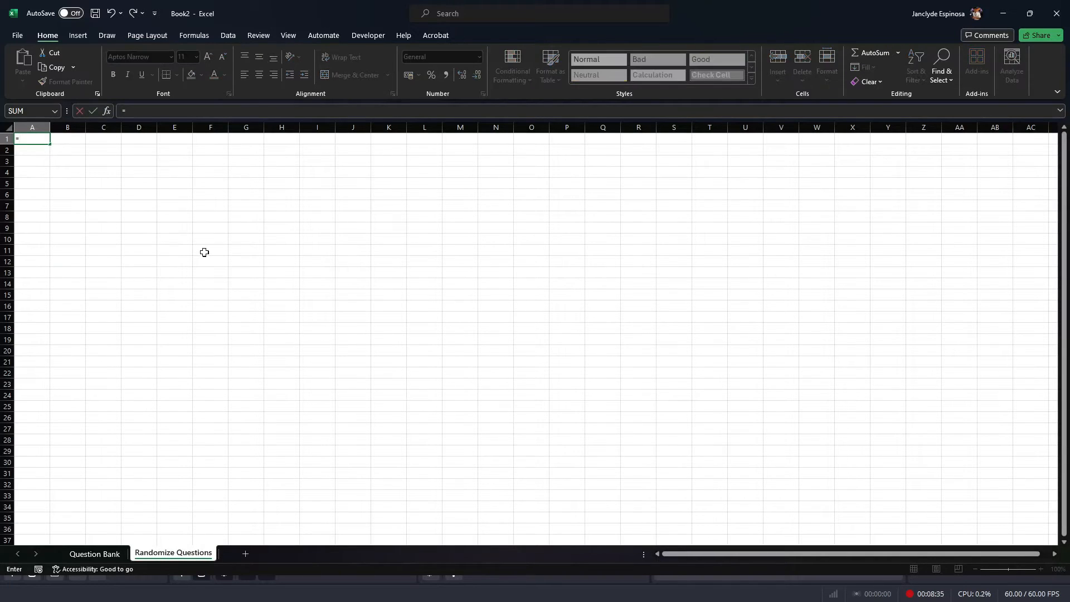
text(RAND()
key(Return)
click(33, 139)
drag(50, 144, 61, 401)
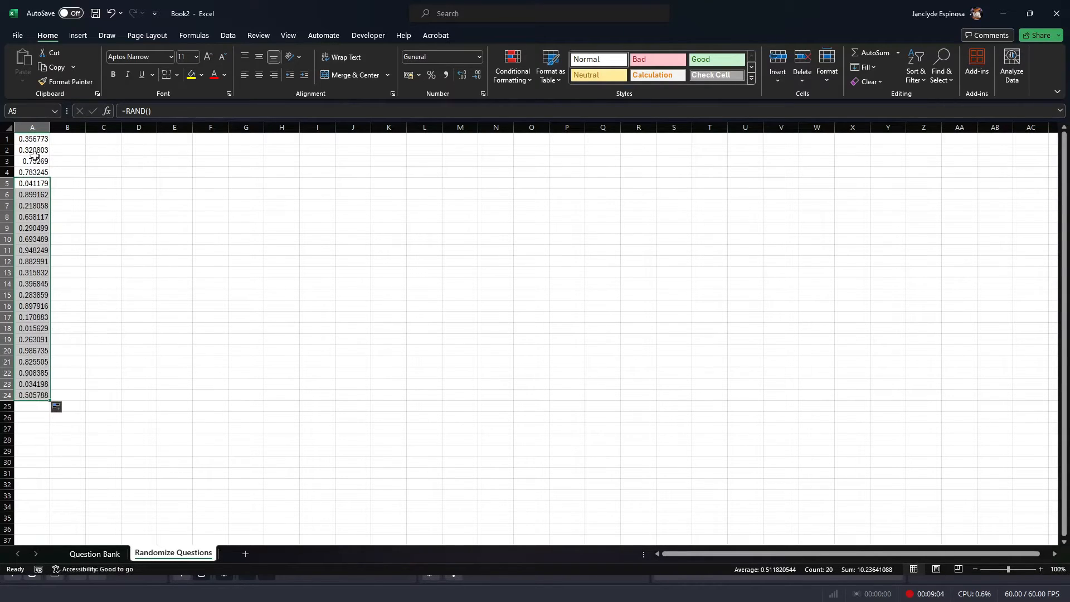
drag(33, 195, 33, 396)
key(Delete)
click(68, 139)
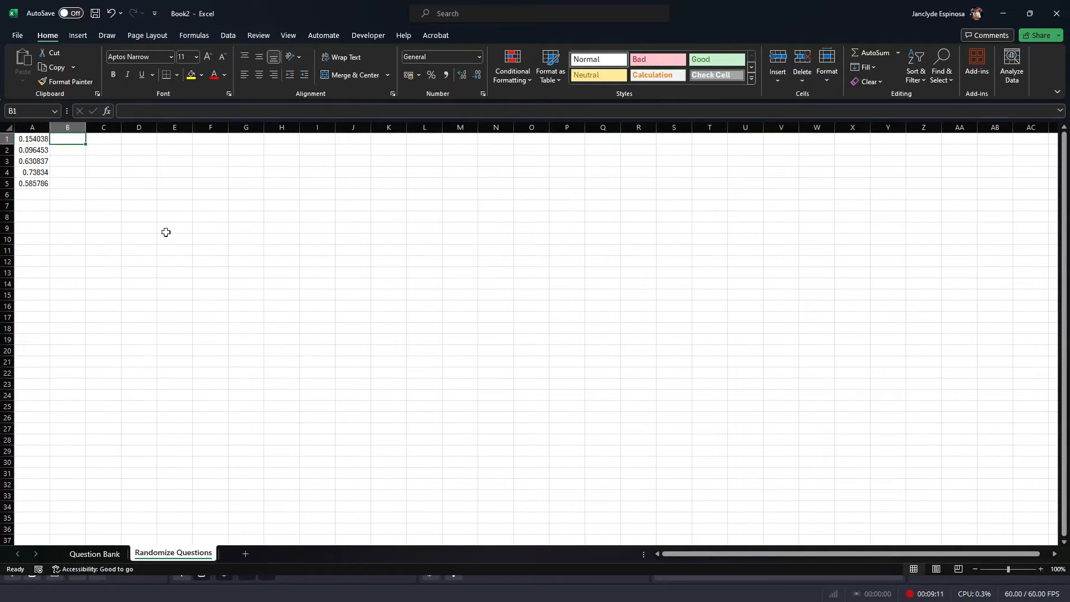
text(=)
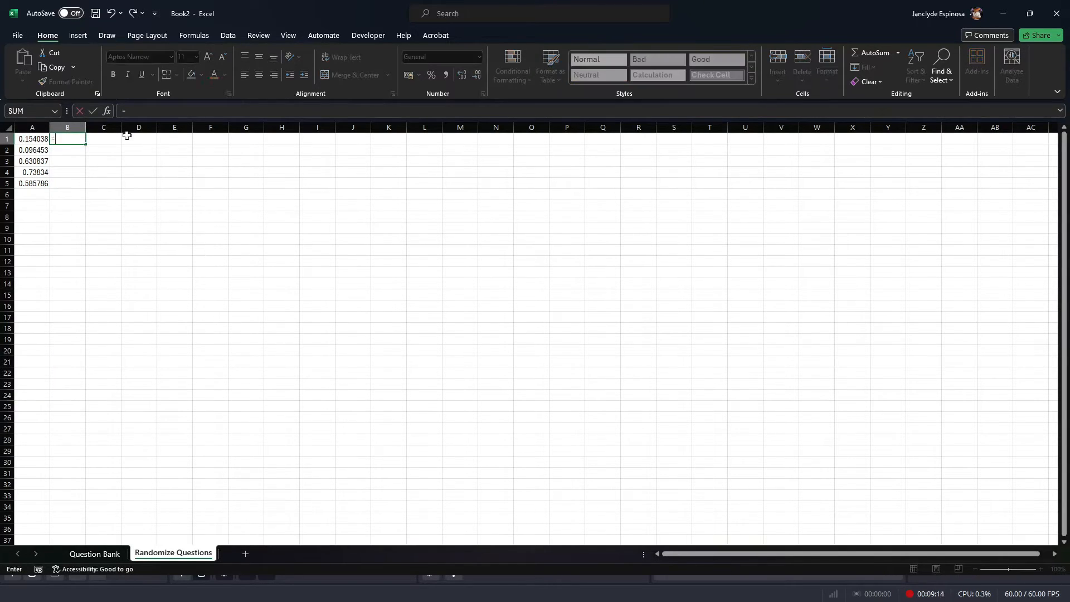
key(BackSpace)
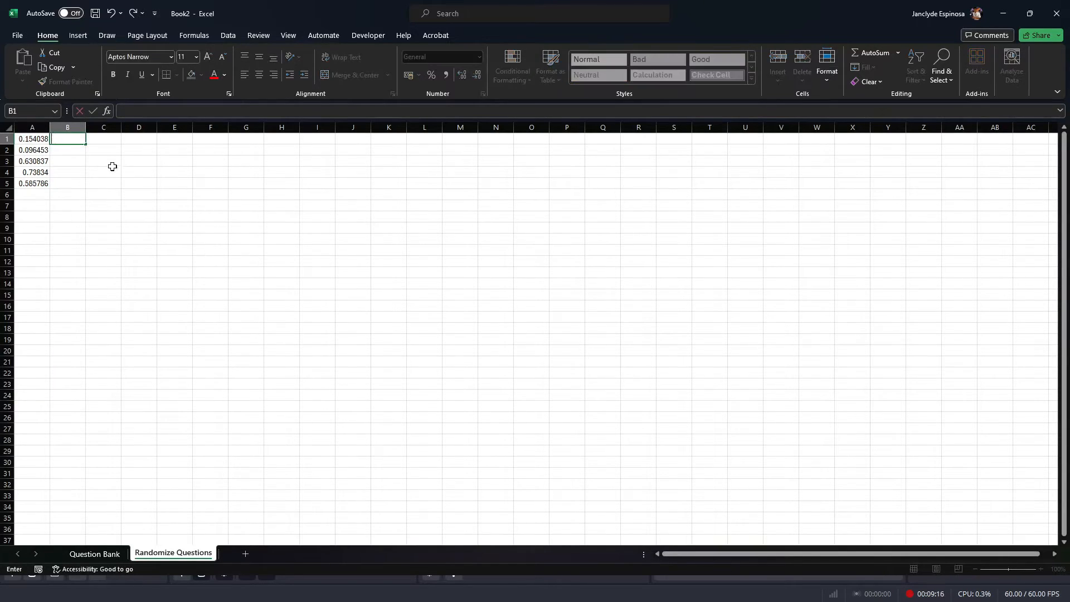
drag(22, 144, 32, 179)
Step: Enter =RANK(A1,A1:A5) in B1 to rank the first random number against the whole set
click(60, 138)
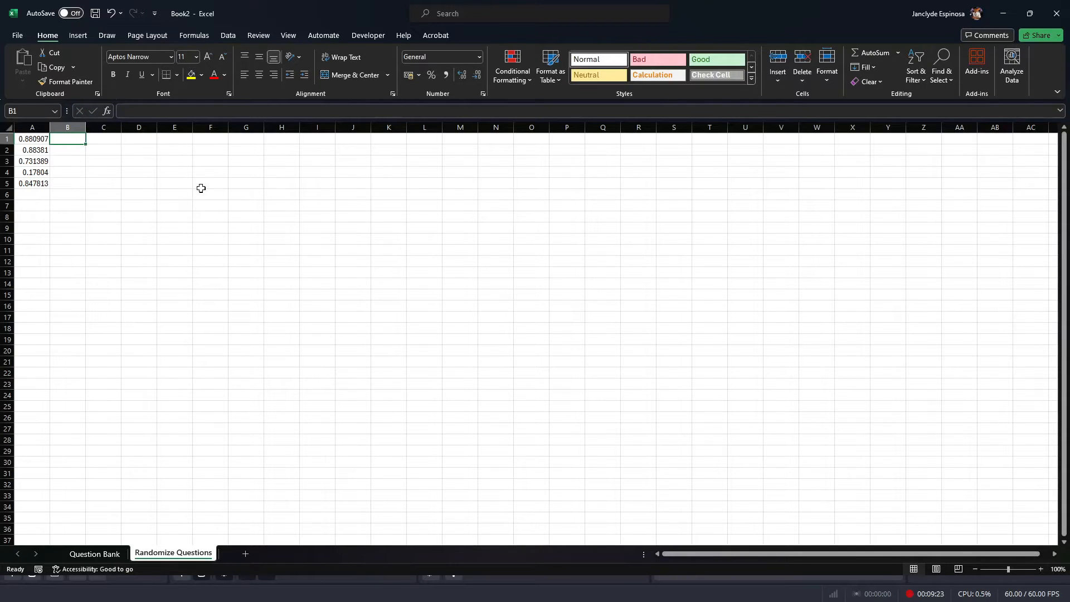
text(=)
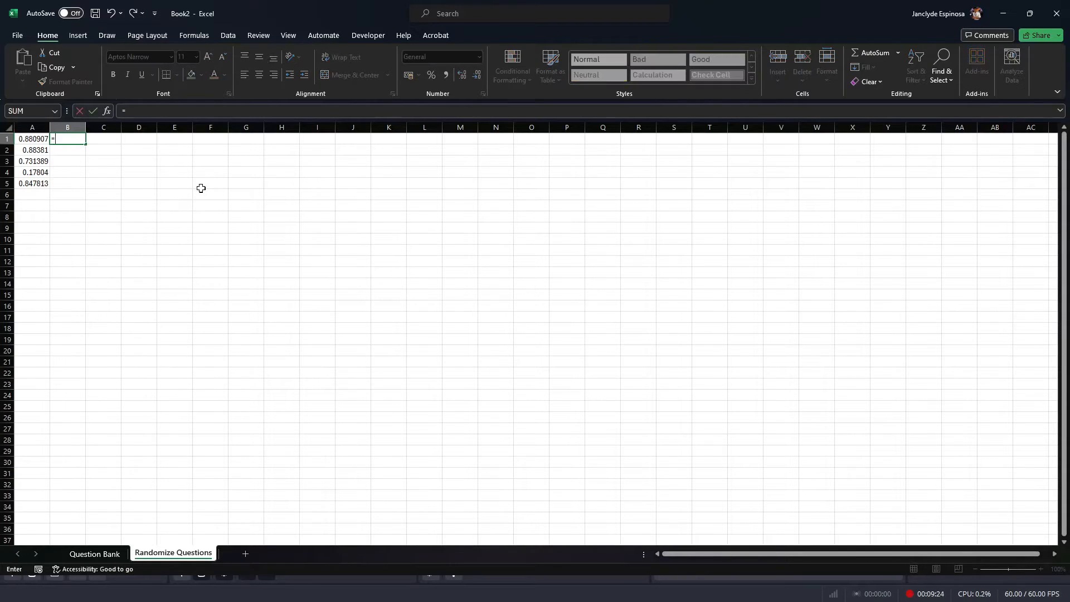
text(RANK()
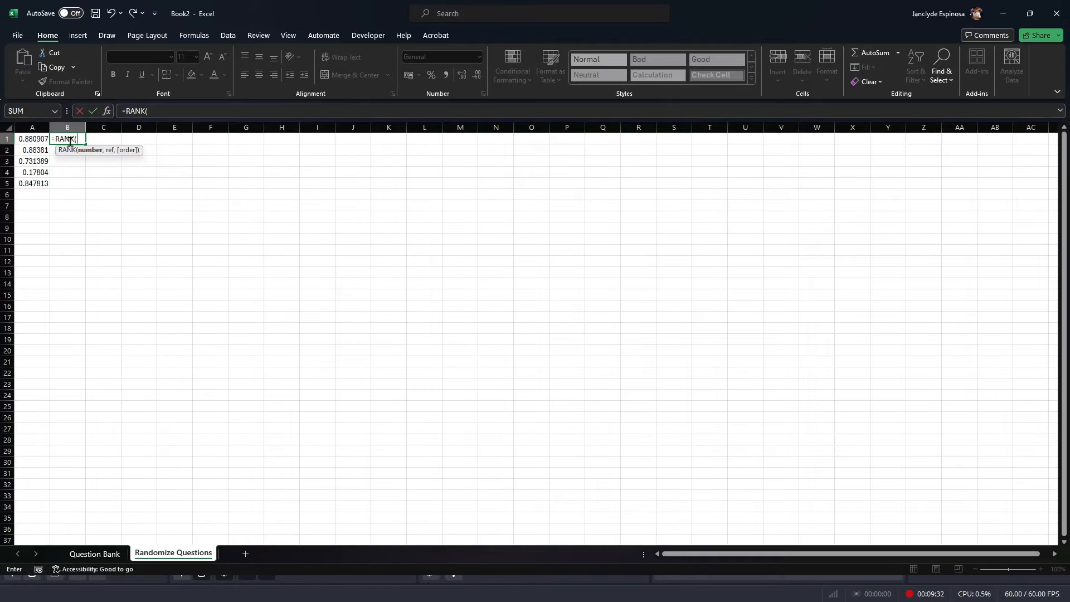
click(34, 139)
text(,)
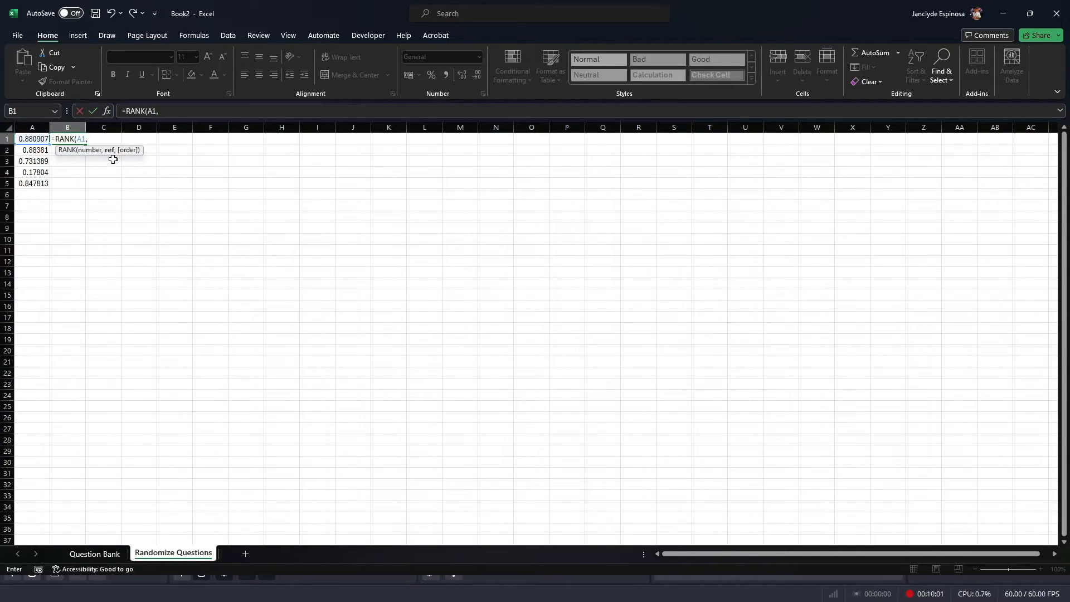
drag(33, 184, 34, 138)
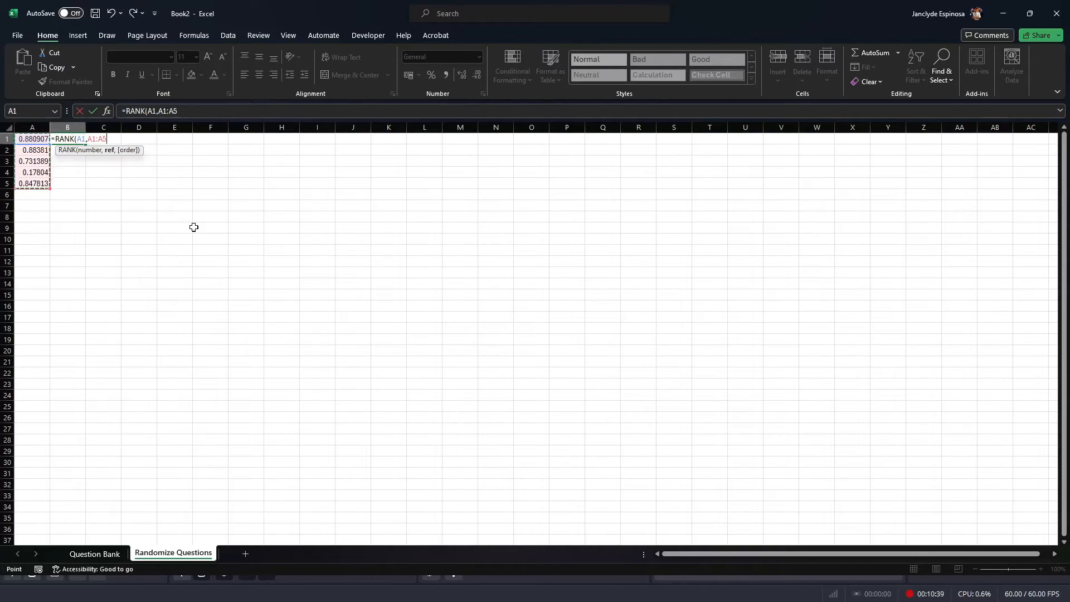
key(Return)
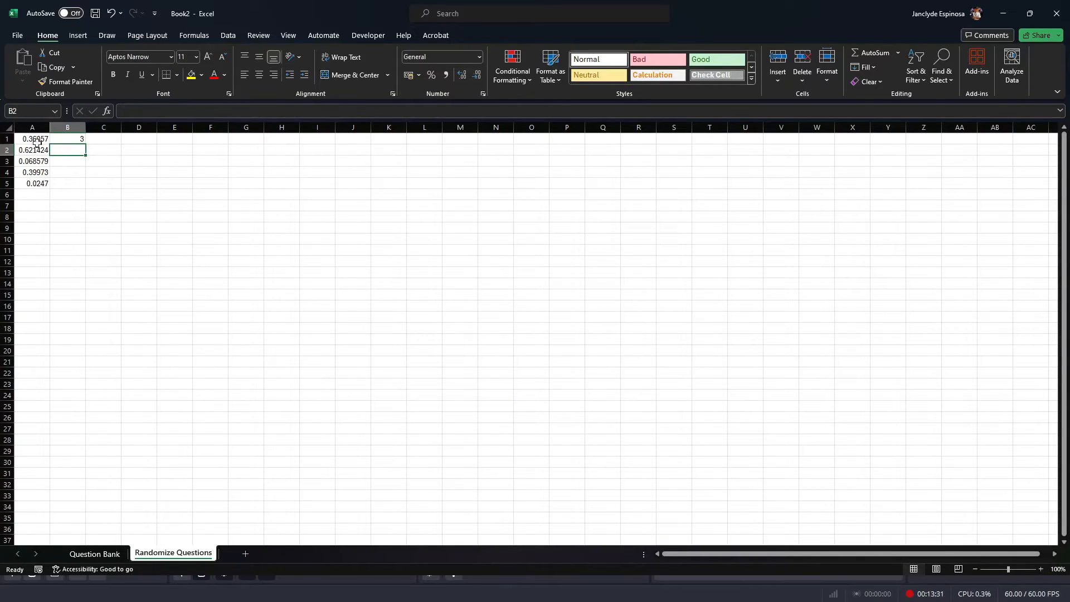
Step: Recalculate the sheet several times to check how the random numbers and the rank in B1 respond
key(F9)
key(F9)
key(F9)
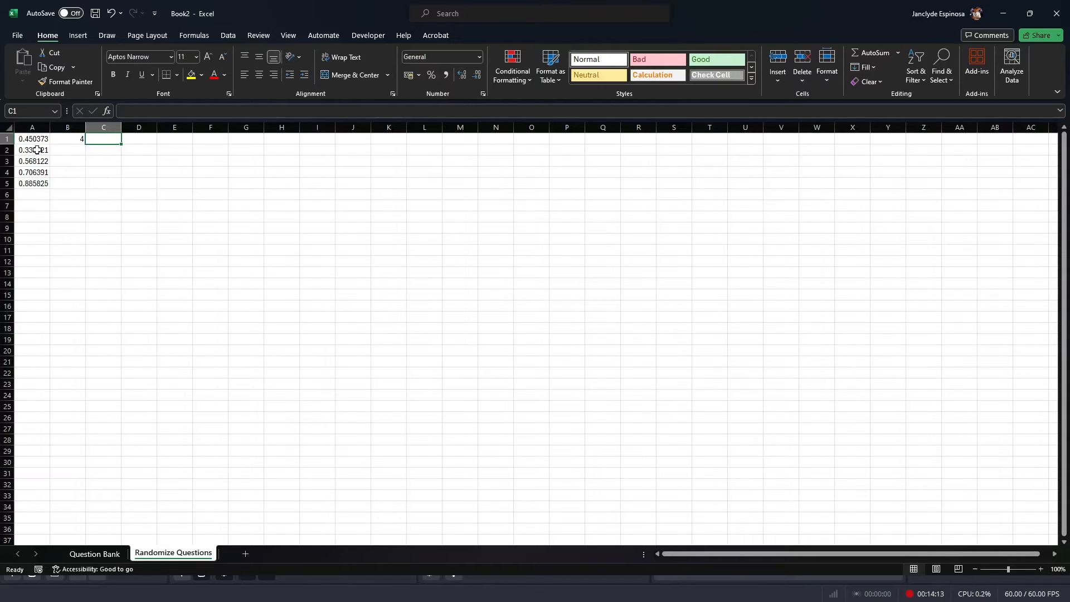
Step: Fill the rank formula from B1 down to B5
key(Left)
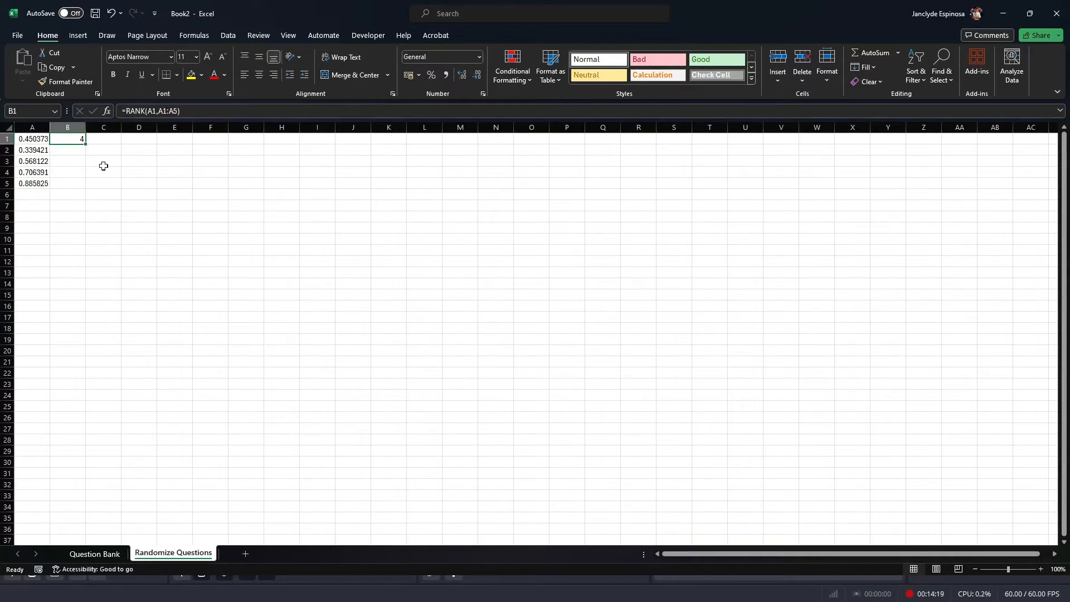
drag(86, 144, 86, 162)
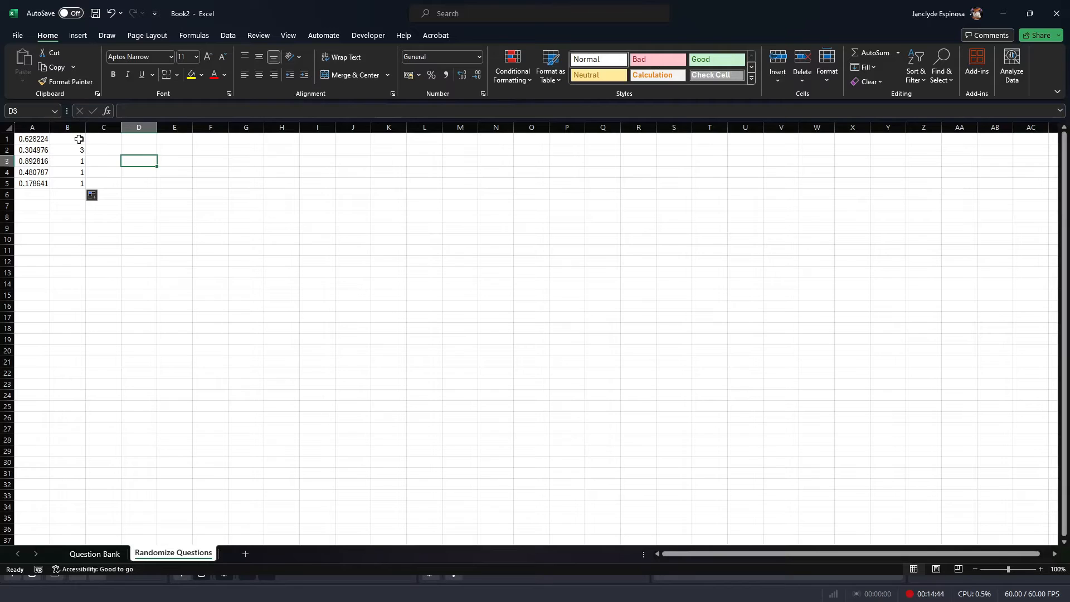
Step: Edit the rank formula in B1 to use an absolute range, =RANK(A1,$A$1:$A$5)
click(79, 140)
click(159, 111)
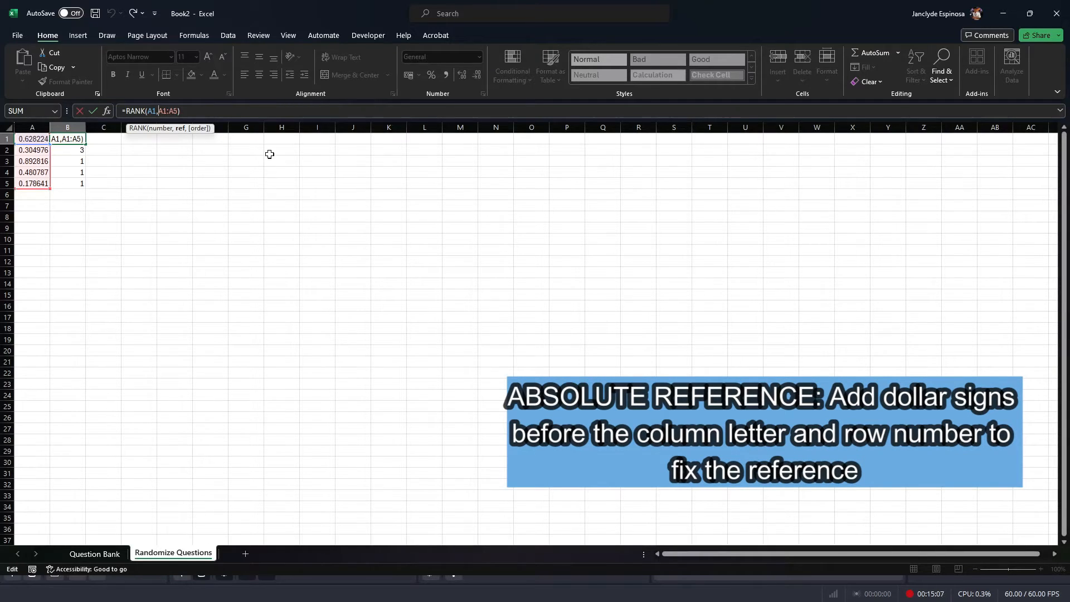
click(159, 112)
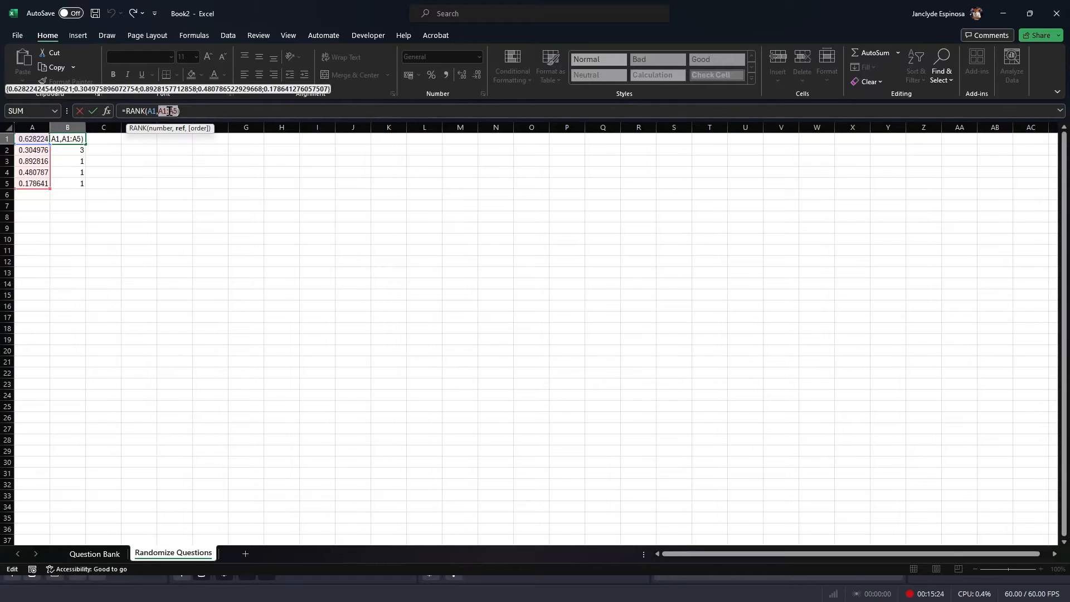
key(Left)
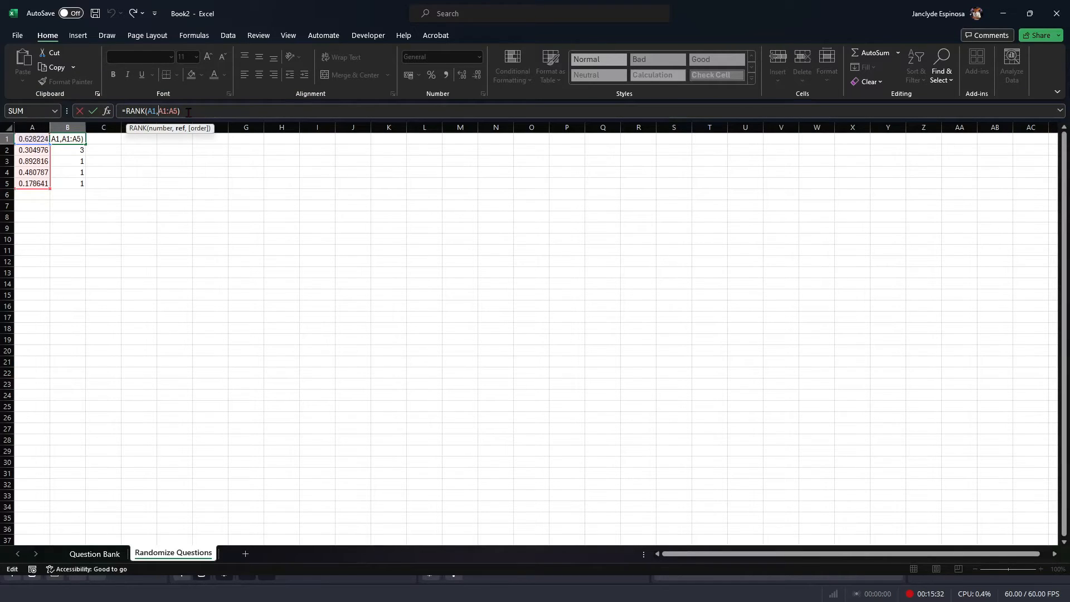
text($)
key(BackSpace)
drag(178, 111, 159, 111)
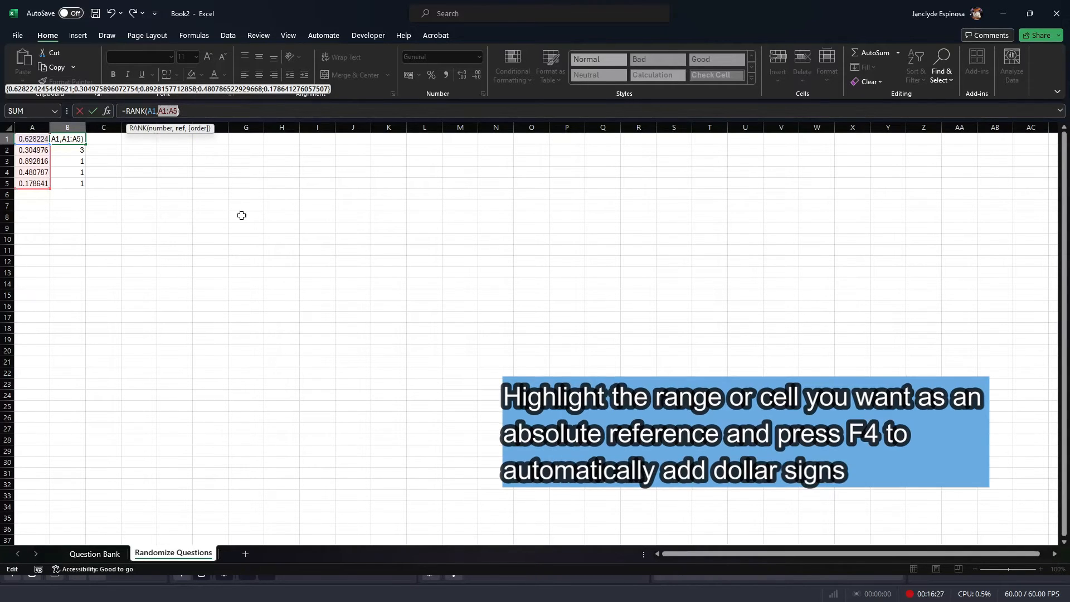
key(F4)
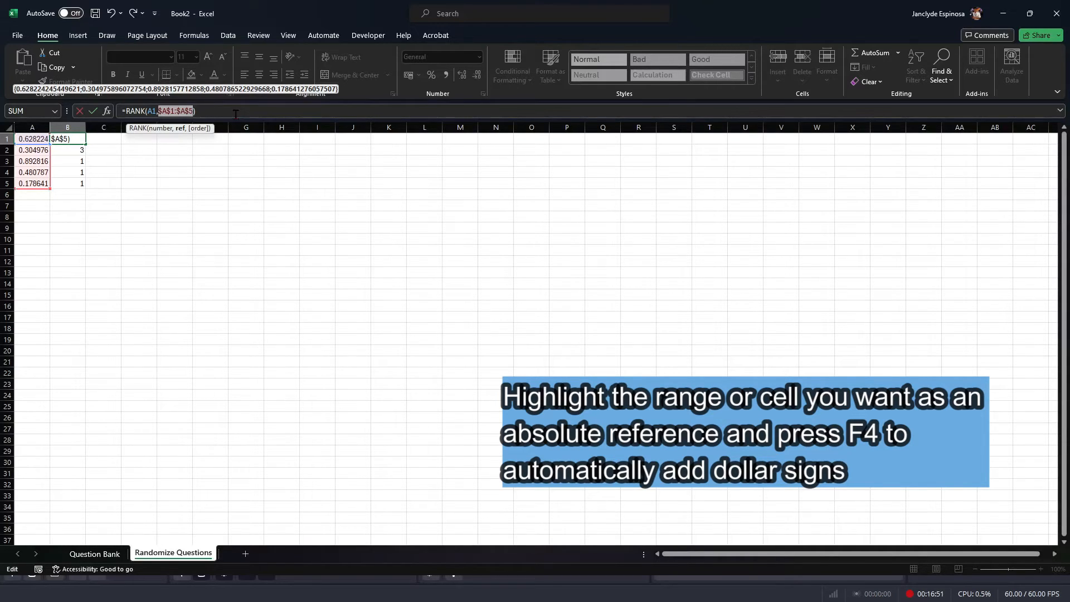
key(Return)
Step: Copy the corrected absolute-reference rank formula from B1 down through B5
click(82, 141)
drag(85, 144, 89, 161)
drag(88, 161, 85, 184)
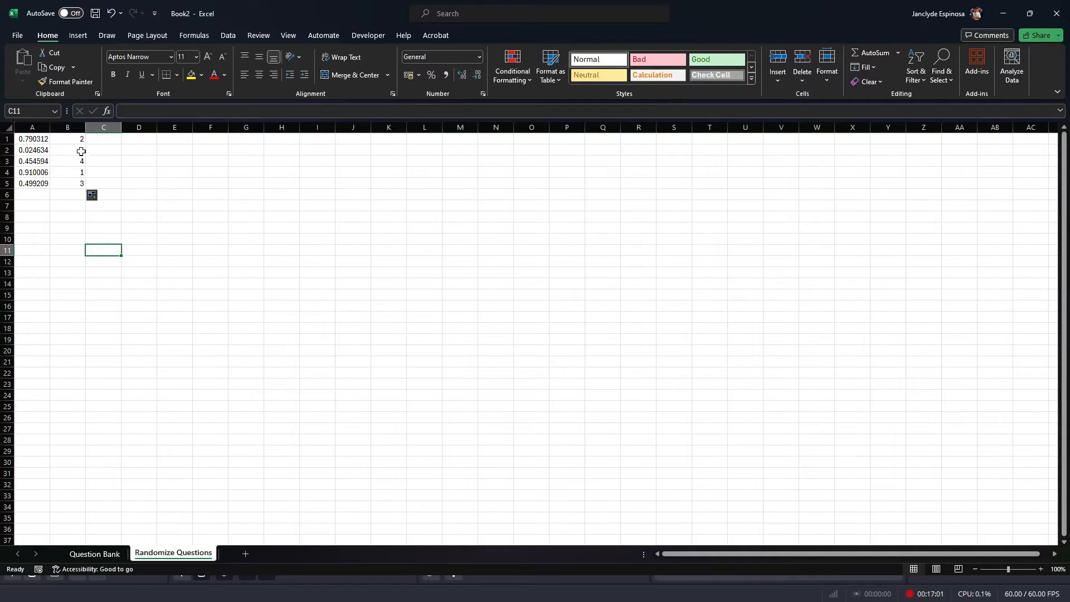
Step: Examine the rank formulas in B1:B5 to check which references shift and which stay fixed
click(74, 173)
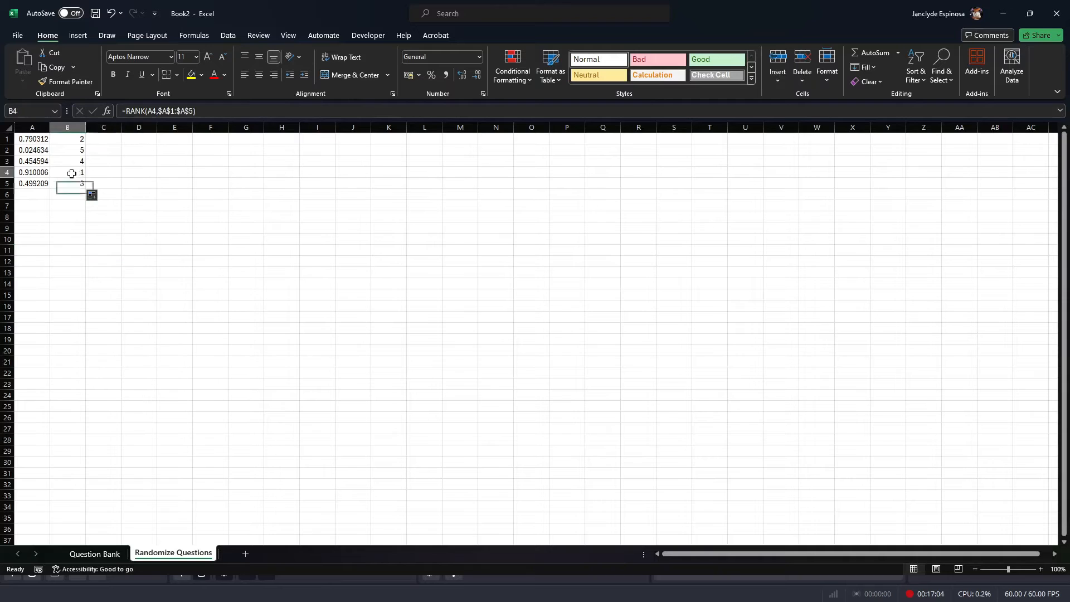
key(Up)
key(Up)
key(Up)
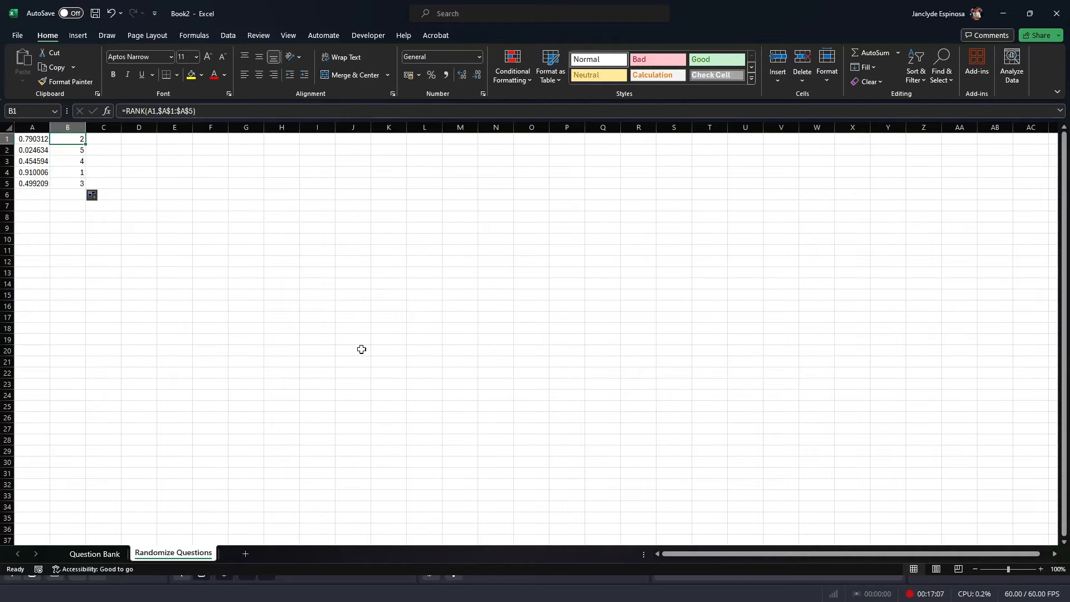
key(Down)
key(Down)
key(Down)
key(Down)
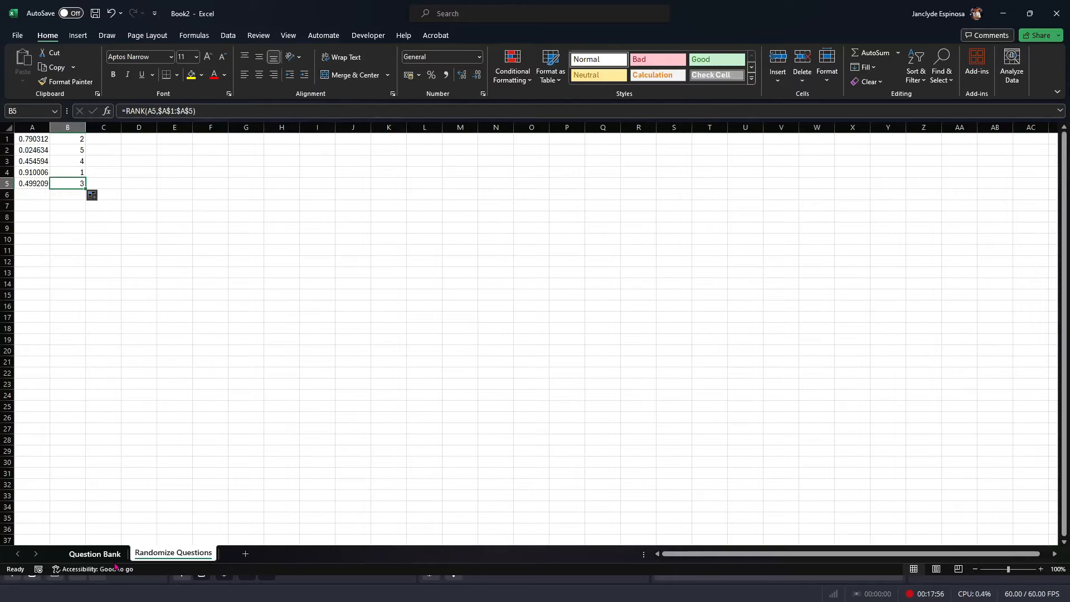
click(112, 558)
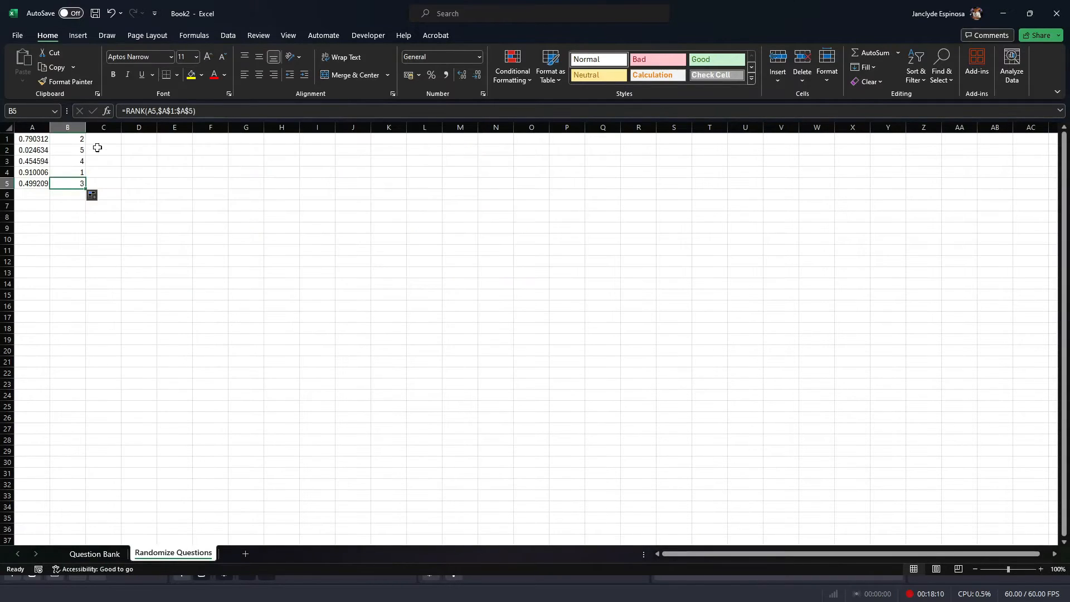
Step: Begin an INDEX formula in C1 of the Randomize Questions sheet
click(100, 140)
text(=)
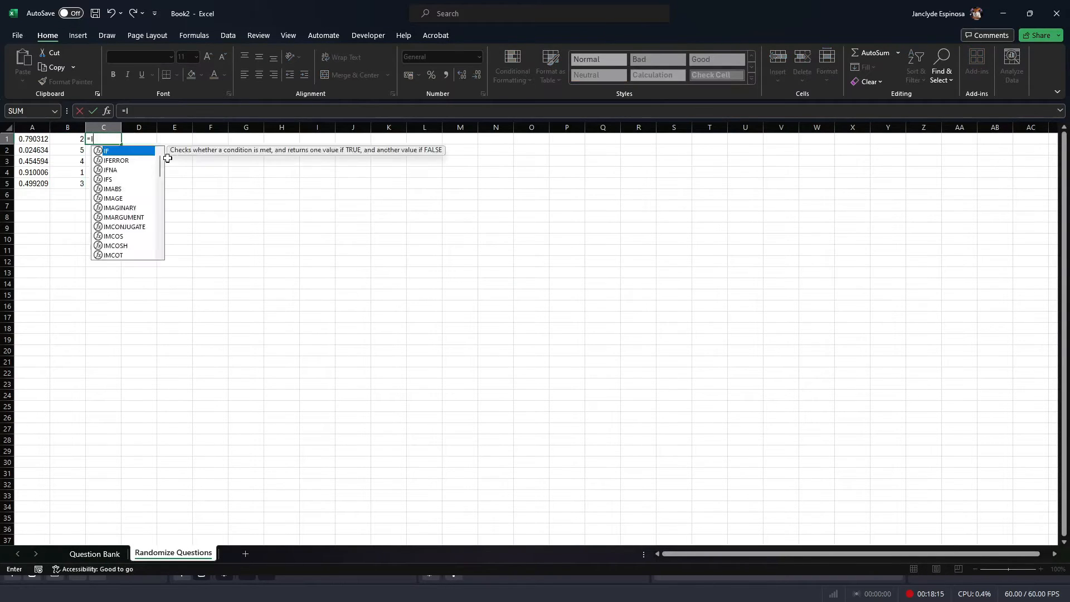
text(index)
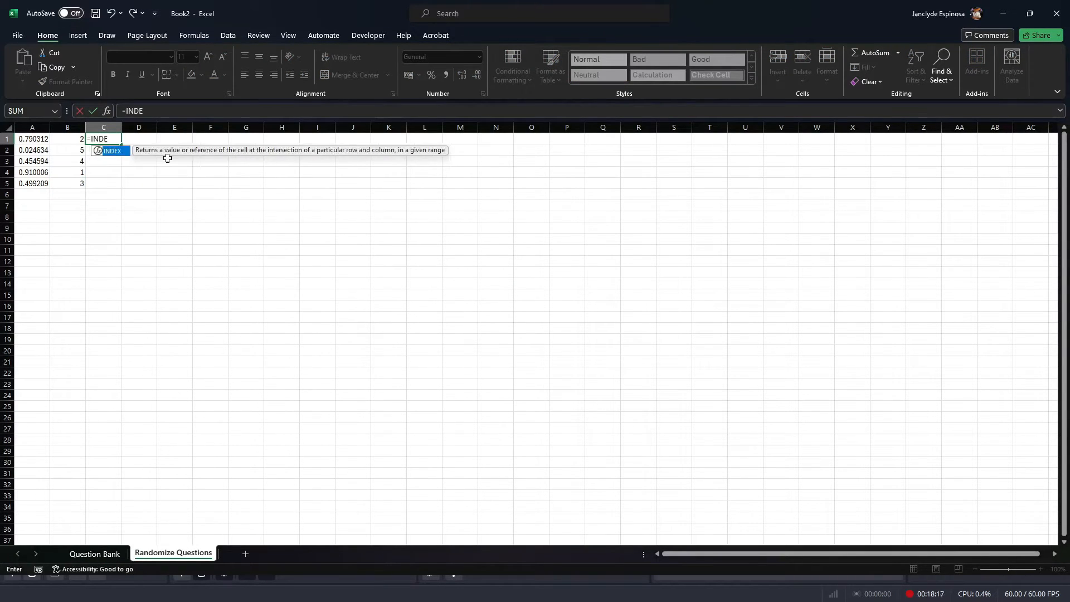
key(Tab)
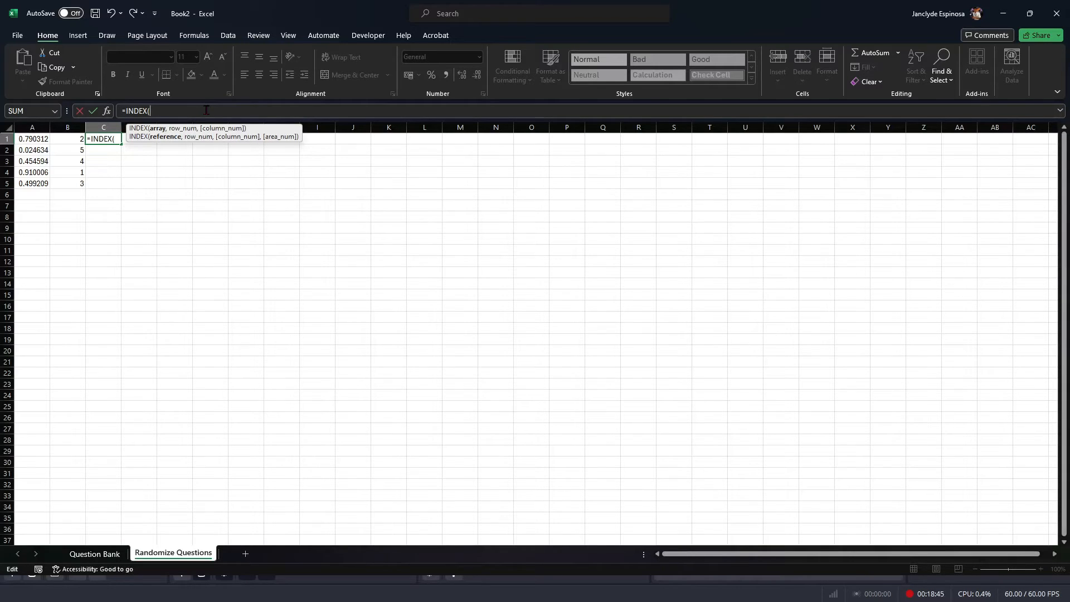
click(95, 554)
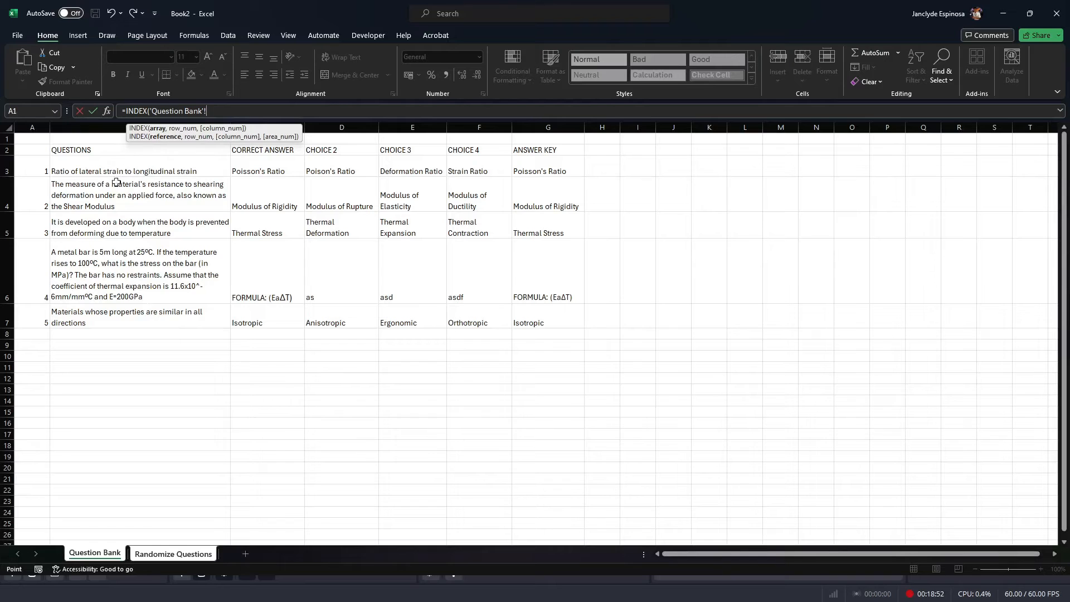
drag(136, 168, 177, 314)
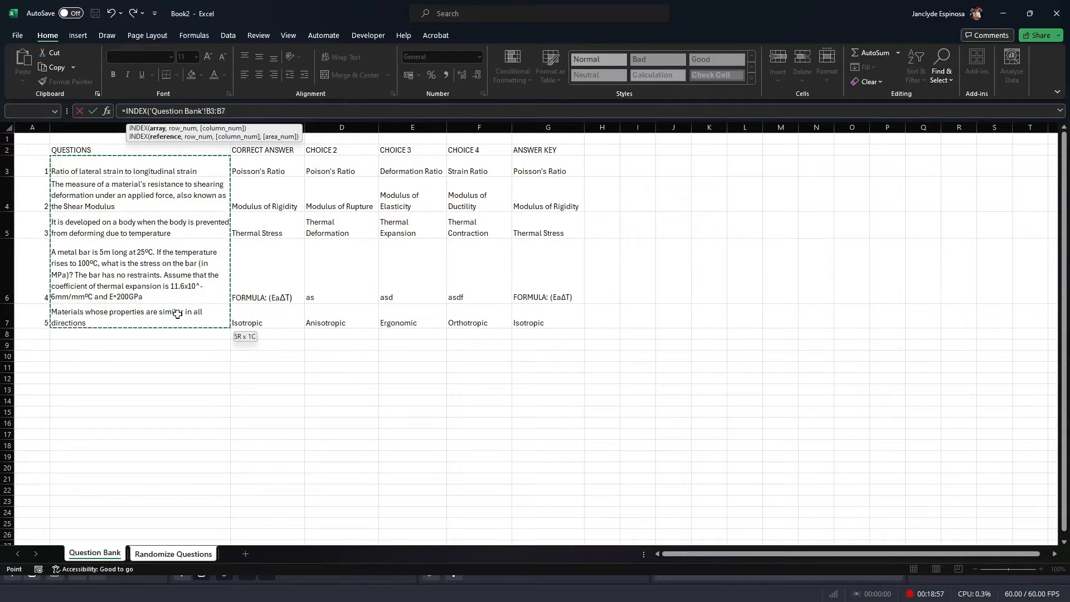
drag(232, 112, 207, 112)
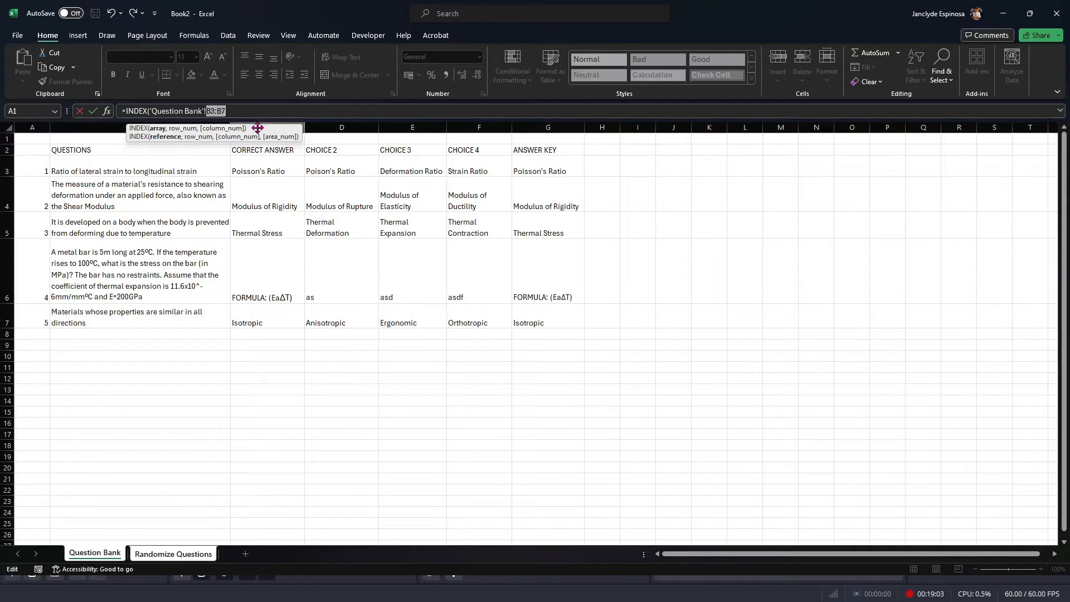
key(F4)
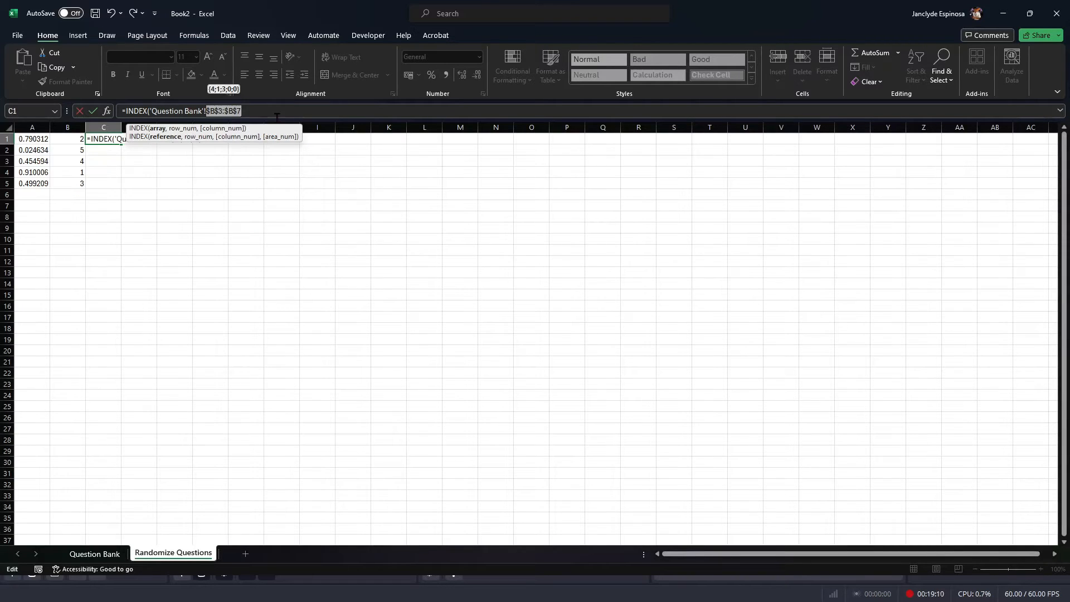
text(,)
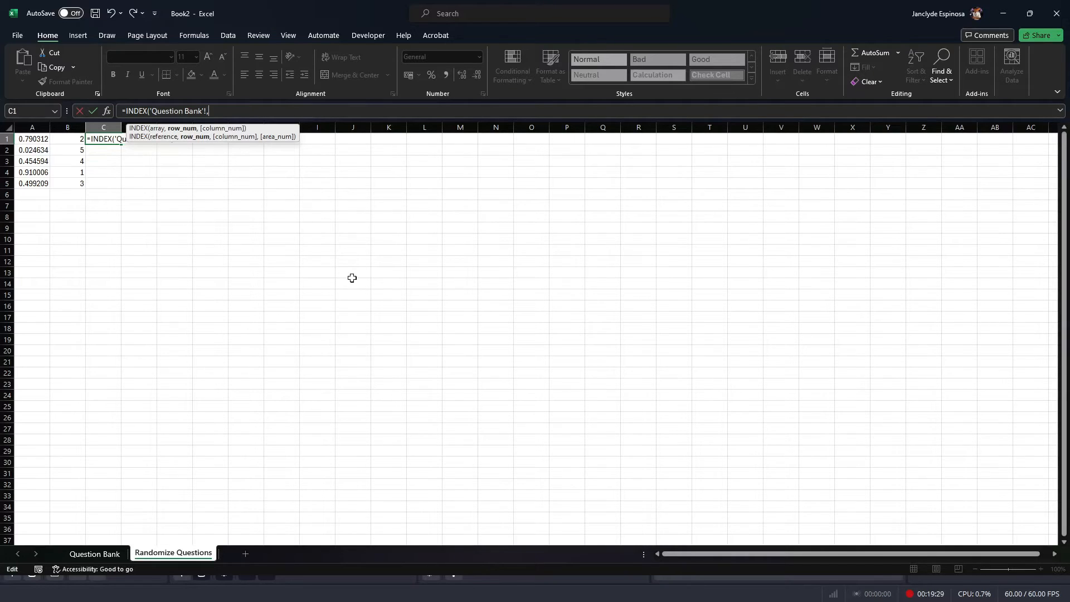
click(95, 553)
text(,)
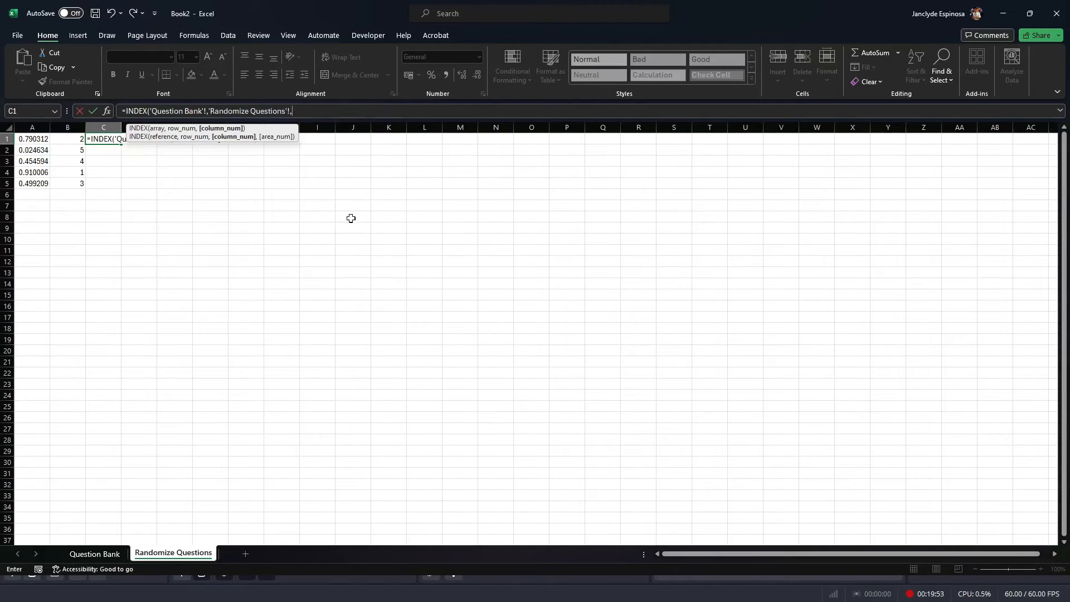
click(76, 140)
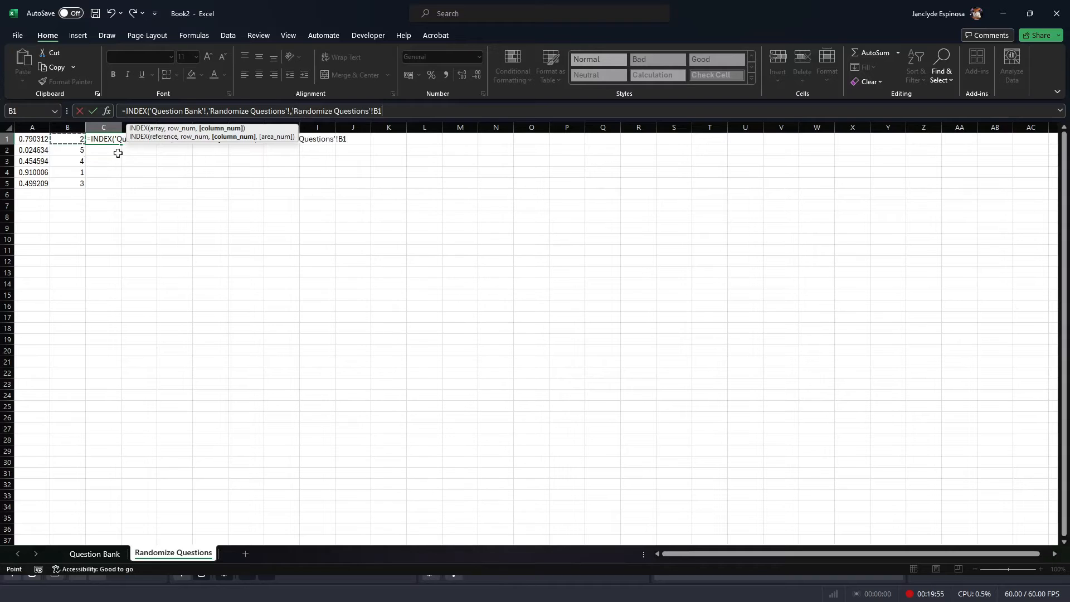
drag(152, 111, 397, 111)
key(BackSpace)
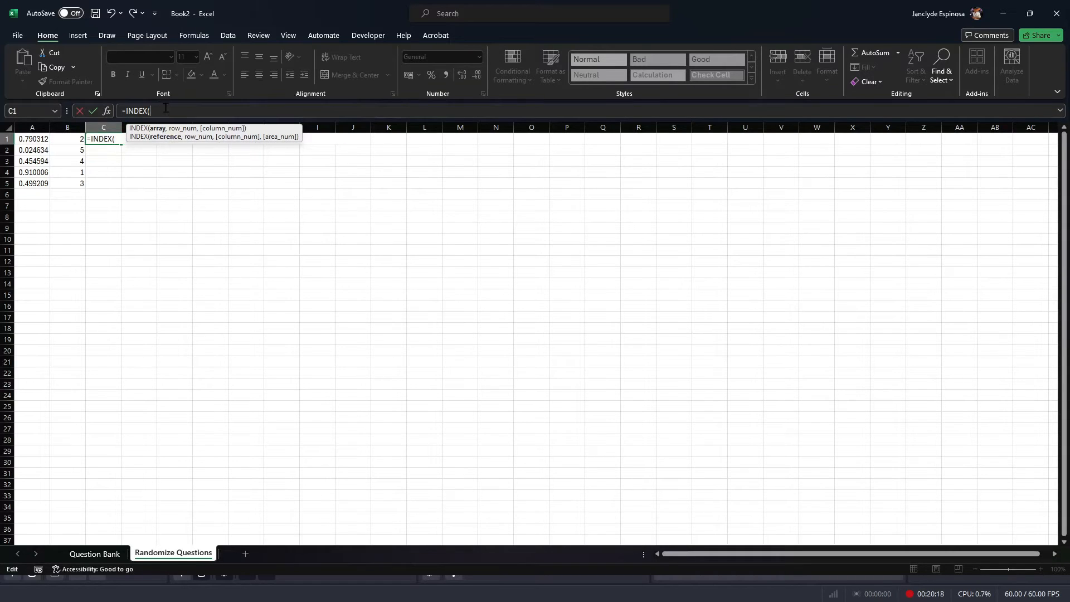
Step: Complete the C1 formula as =INDEX('Question Bank'!$B$3:$B$7,'Randomize Questions'!B1)
click(95, 553)
drag(112, 171, 111, 321)
text(,'Randomize Questions'!)
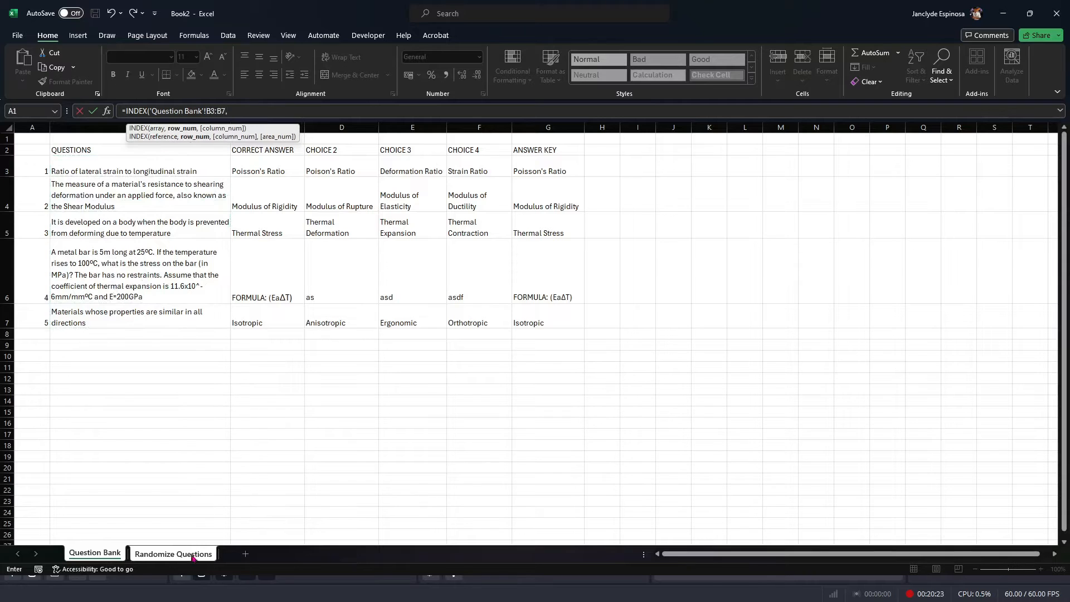
click(192, 555)
click(78, 140)
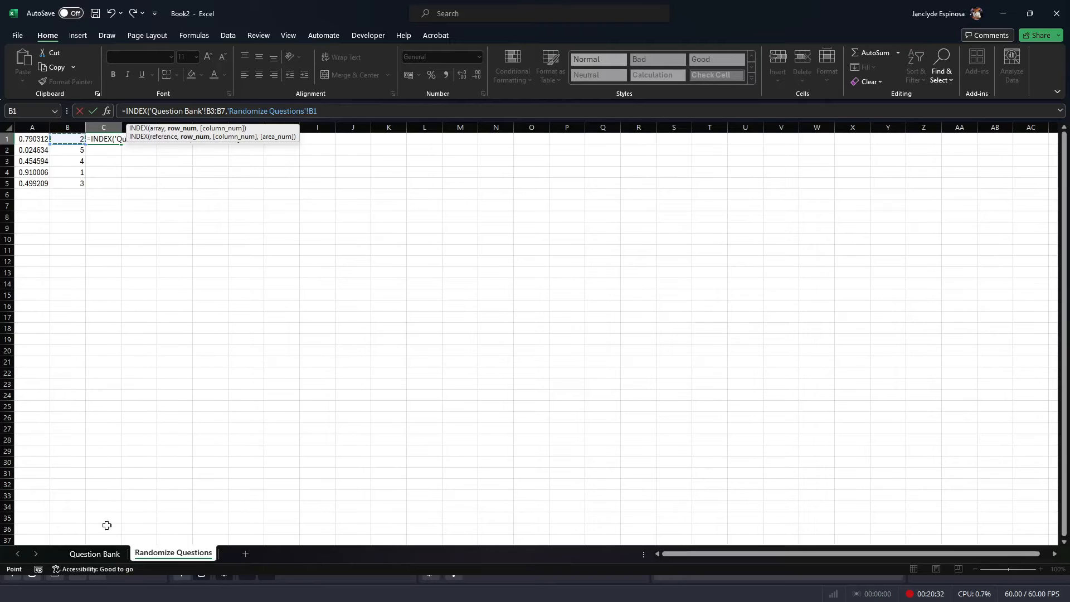
click(96, 554)
click(195, 553)
text())
double_click(208, 111)
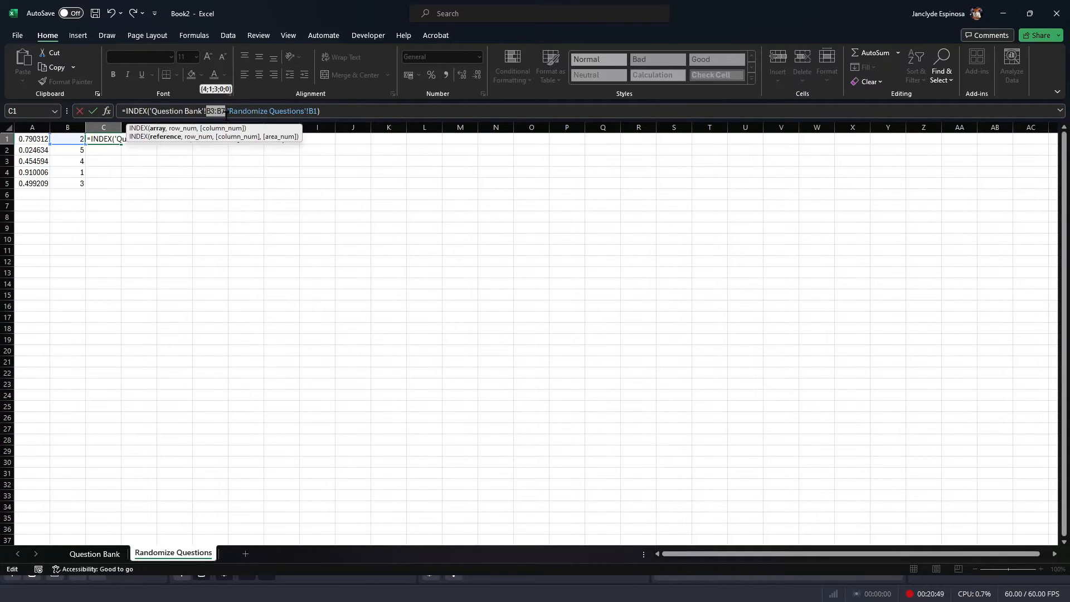
key(F4)
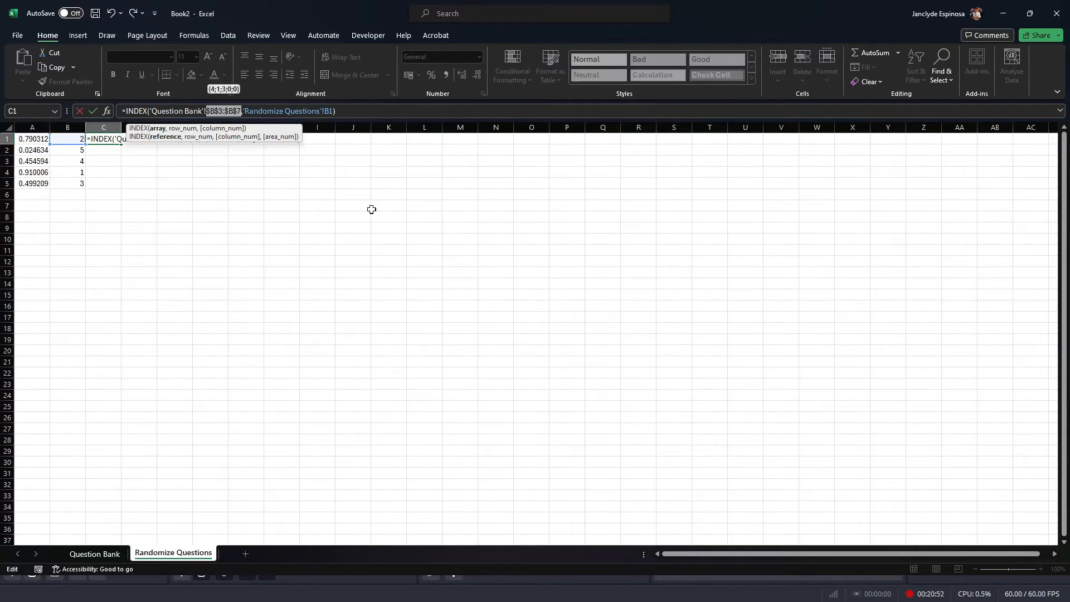
key(Return)
click(324, 328)
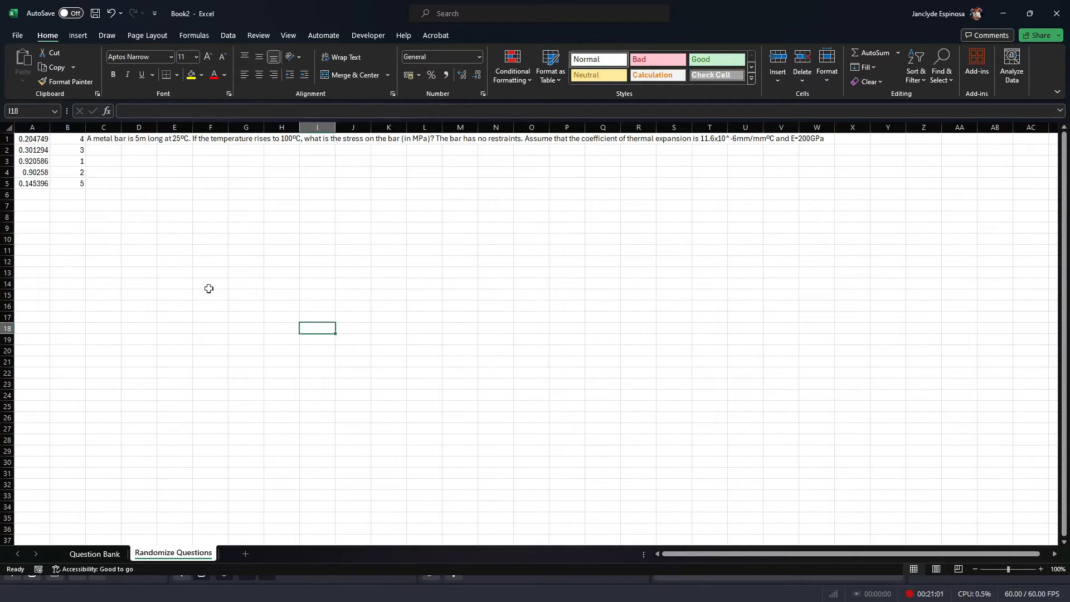
Step: Check the question in C1 against the Question Bank entry for its rank, and fill the INDEX formula down to C5
click(81, 139)
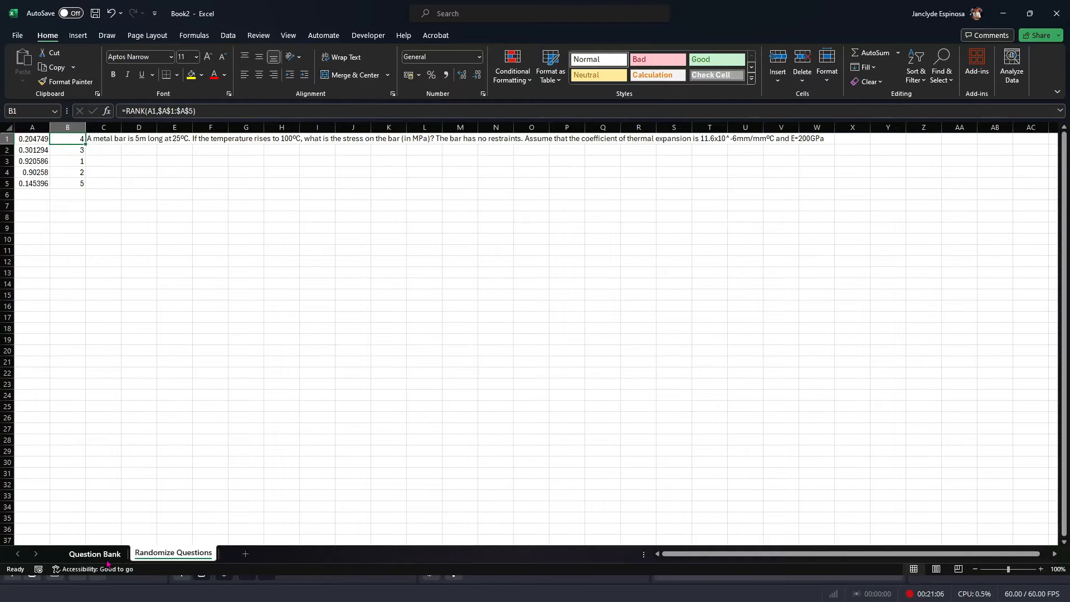
click(100, 554)
click(90, 282)
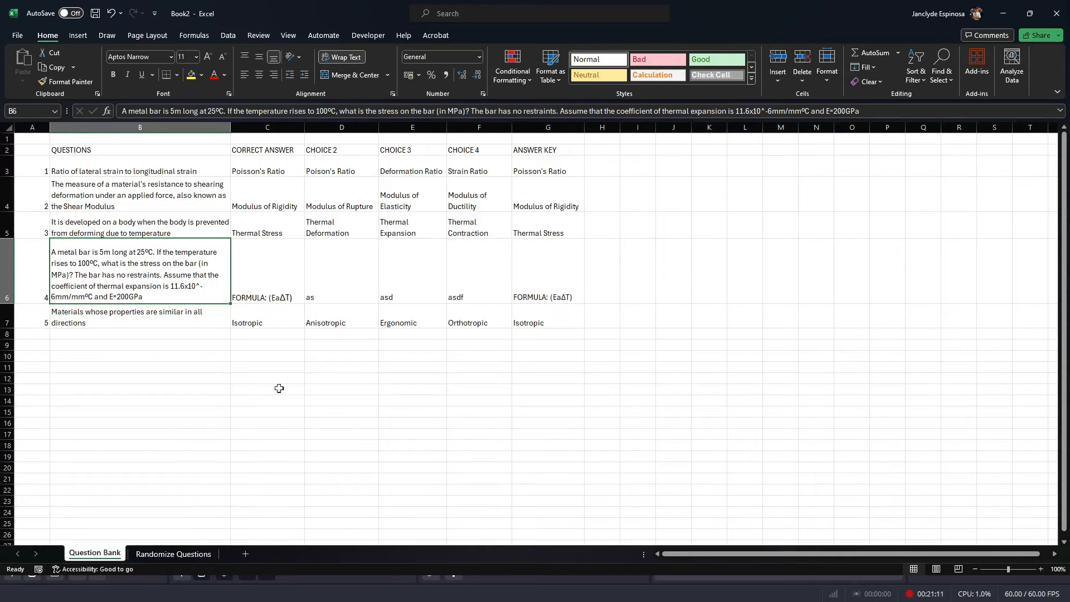
click(171, 555)
click(98, 138)
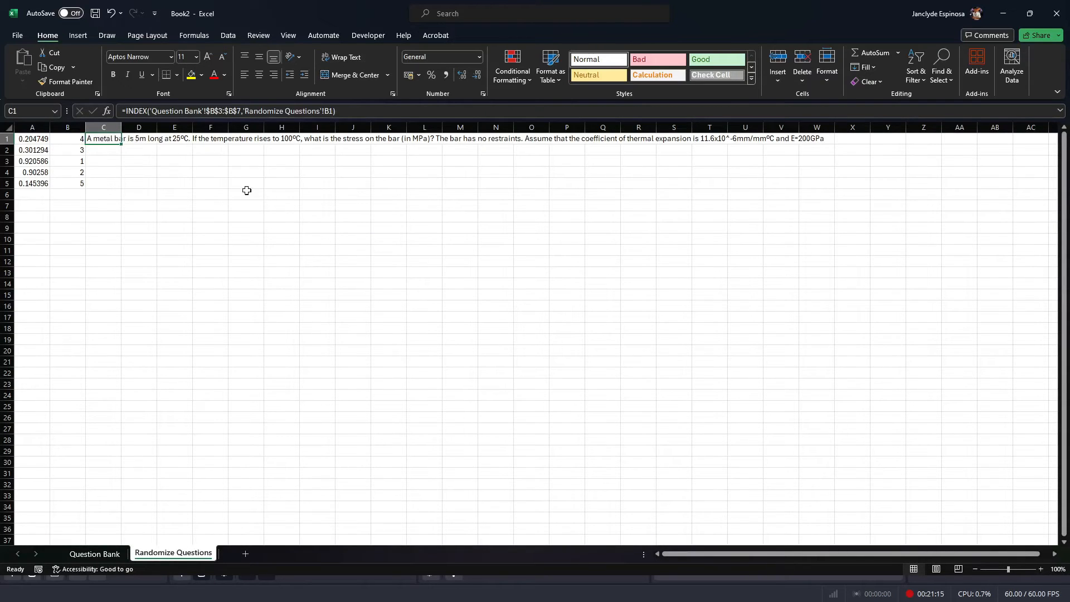
double_click(123, 146)
click(174, 306)
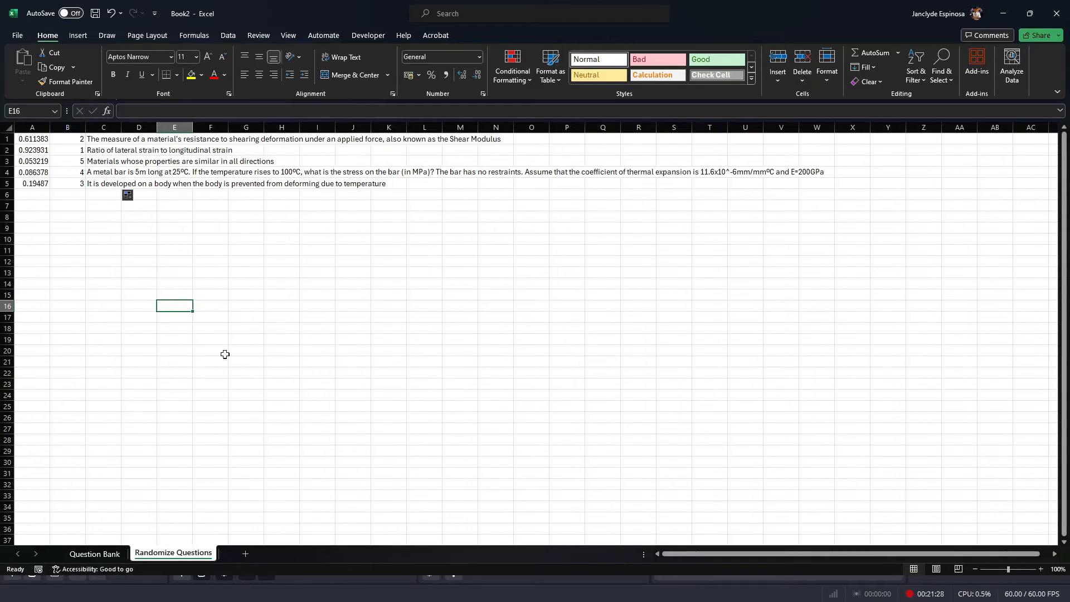
Step: Recalculate the sheet twice to reshuffle the questions and compare their rank numbers with the Question Bank numbering
key(F9)
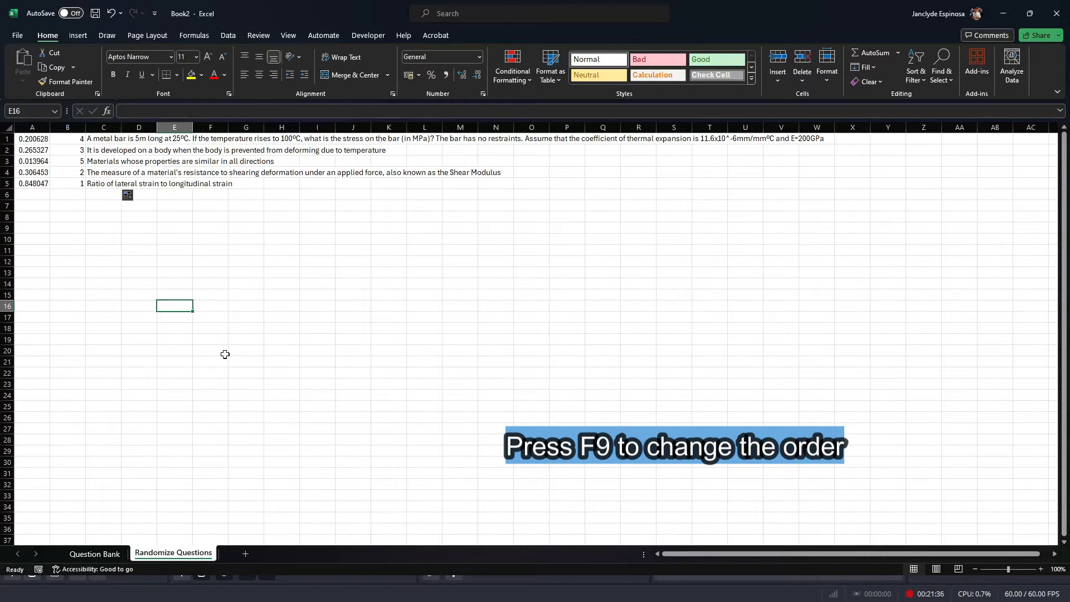
key(F9)
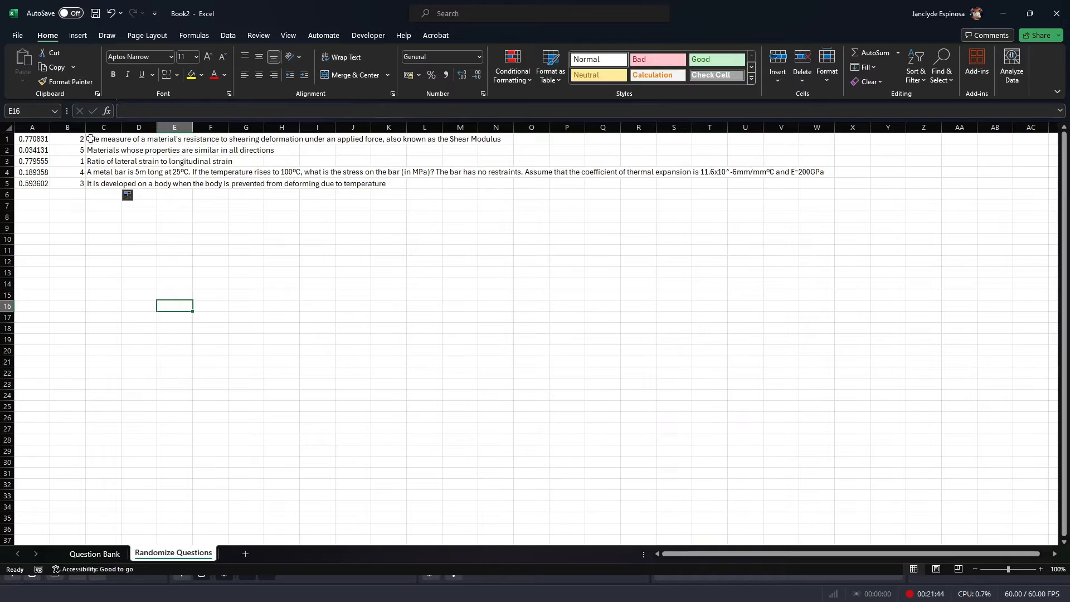
click(95, 554)
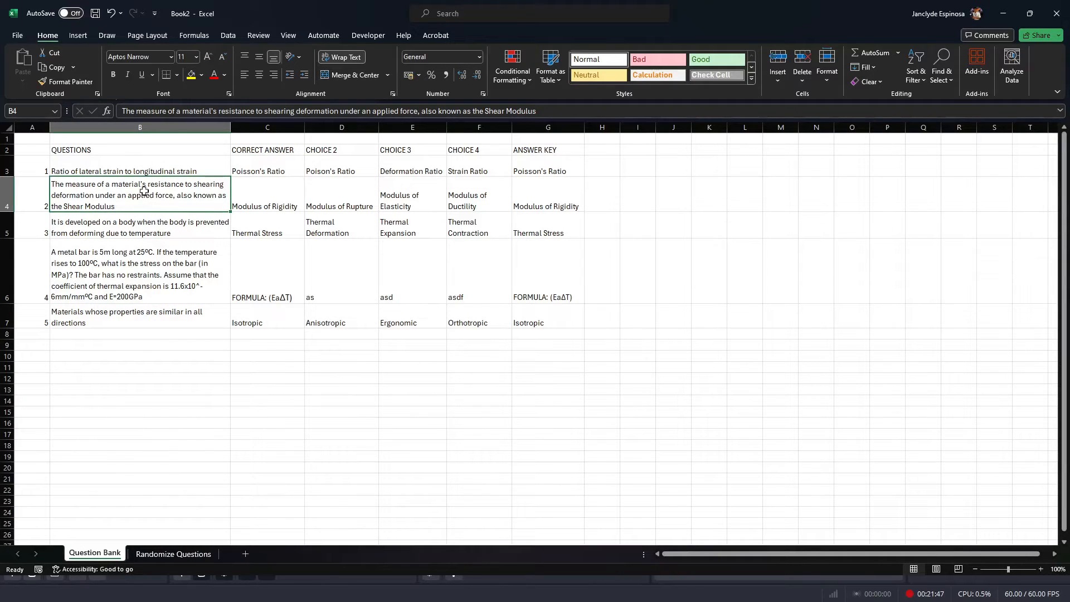
key(ctrl+Page_Down)
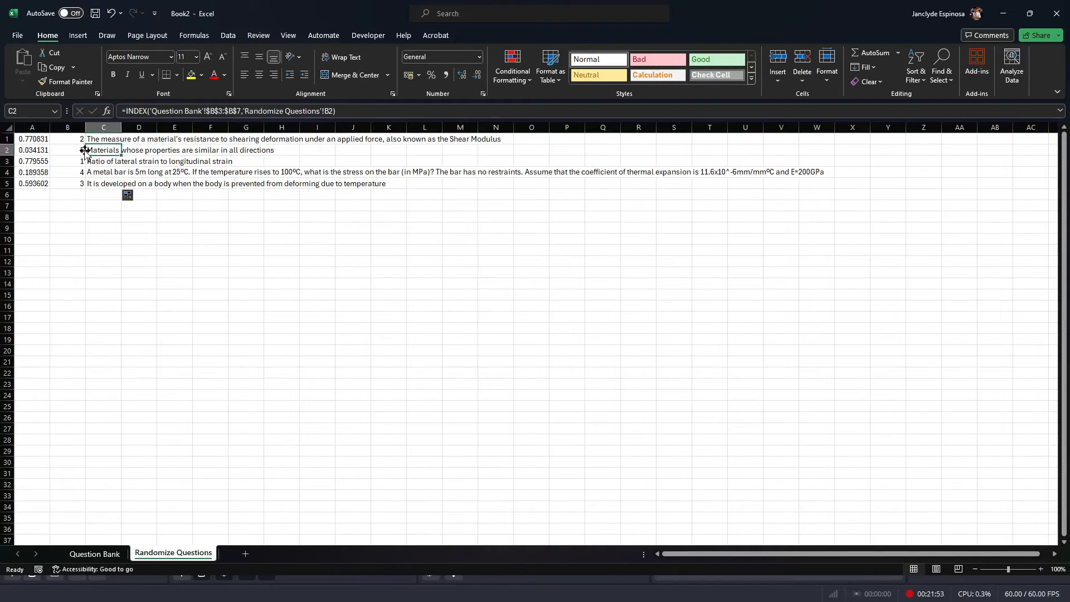
click(109, 557)
click(131, 326)
key(ctrl+Page_Down)
click(354, 307)
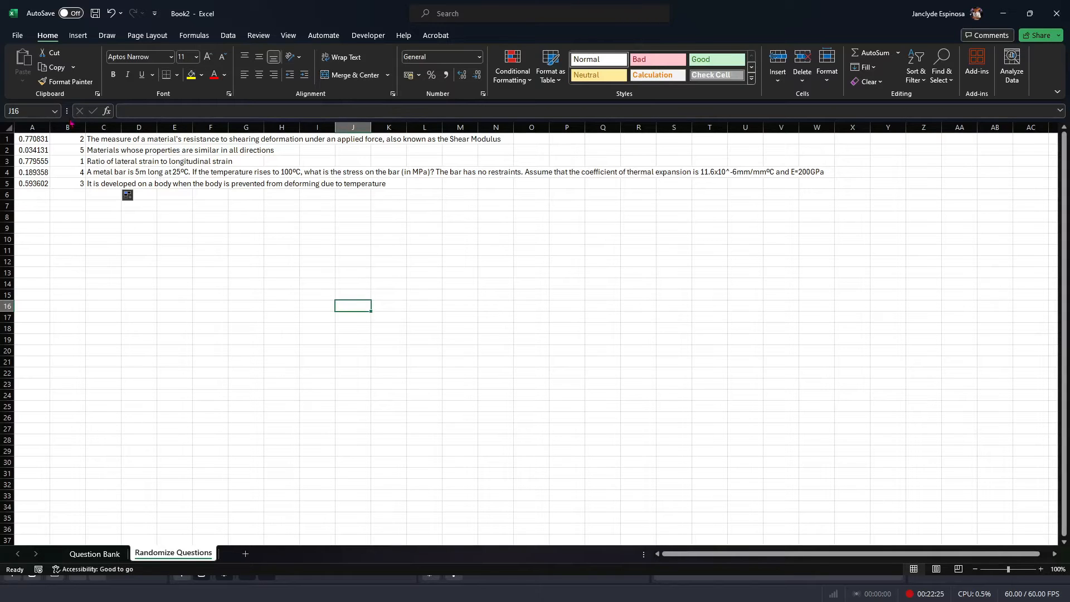
Step: Try shrinking the question text in C1:C5 of the Randomize Questions sheet to fit its cells
drag(98, 140, 99, 184)
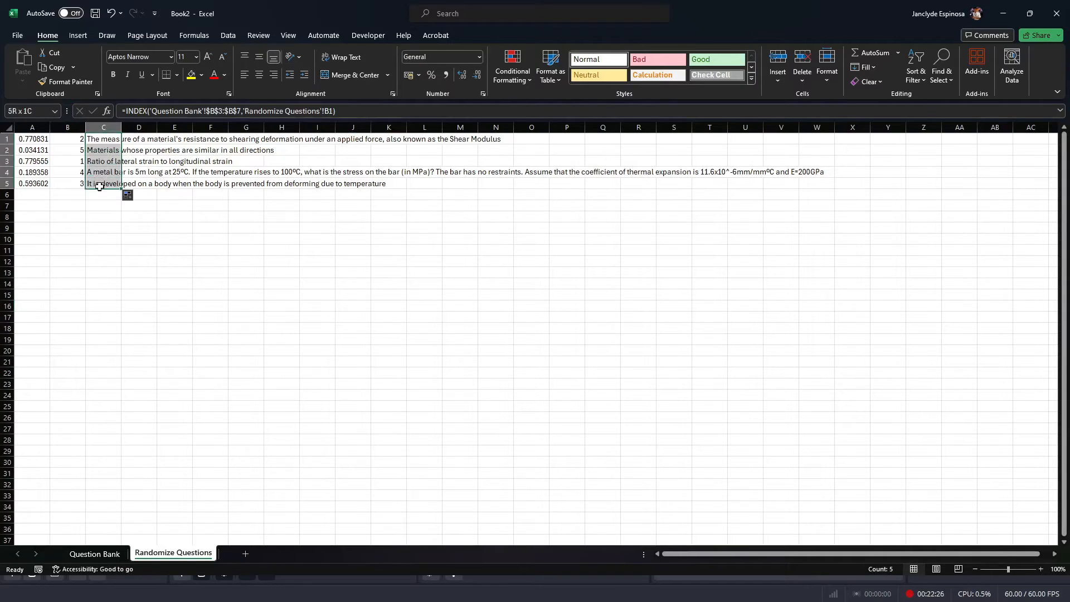
click(828, 84)
click(853, 346)
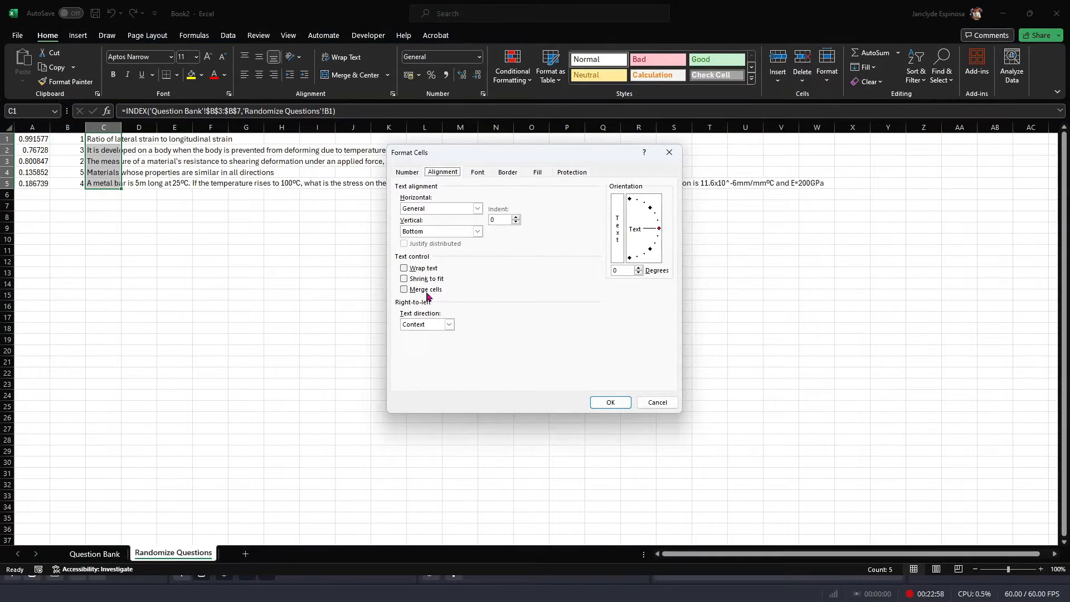
click(404, 278)
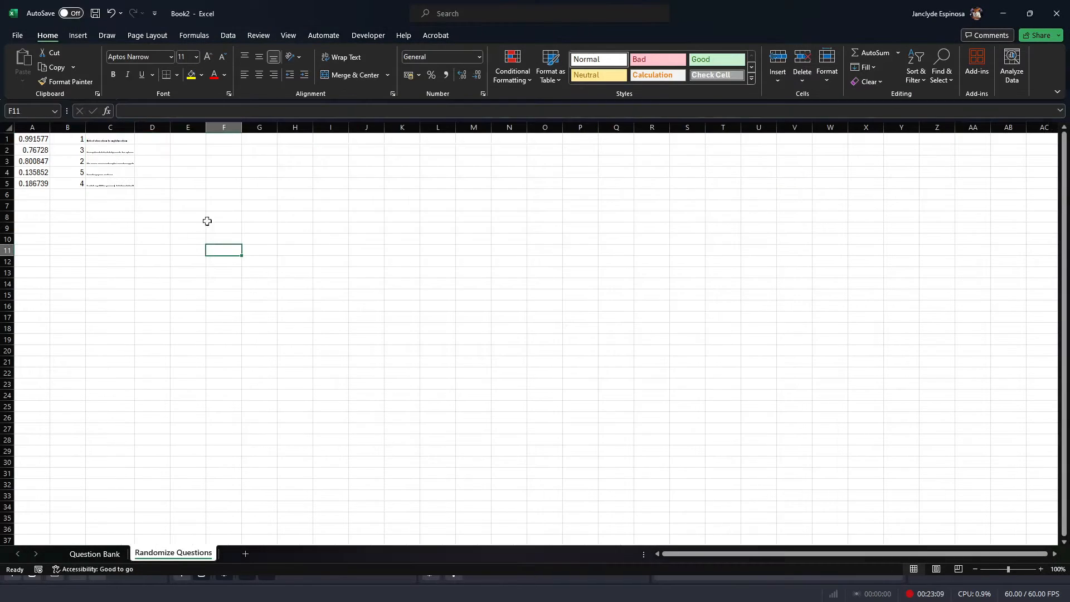
click(160, 141)
key(Right)
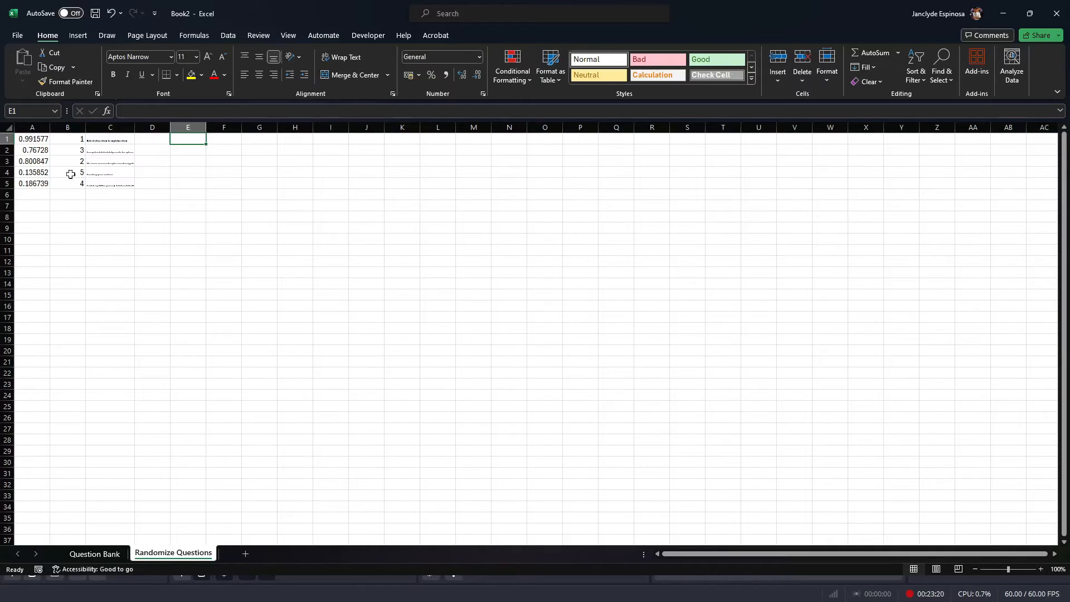
click(6, 139)
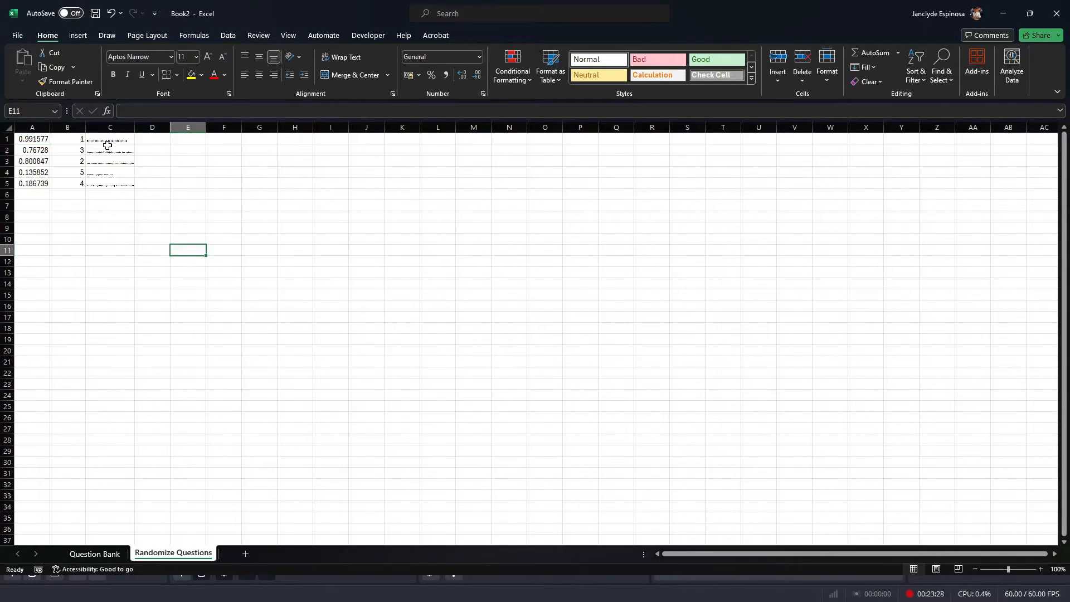
Step: Replace shrink to fit with wrapped text in C1:C5 and widen column C so the questions read on few lines
drag(106, 141, 113, 185)
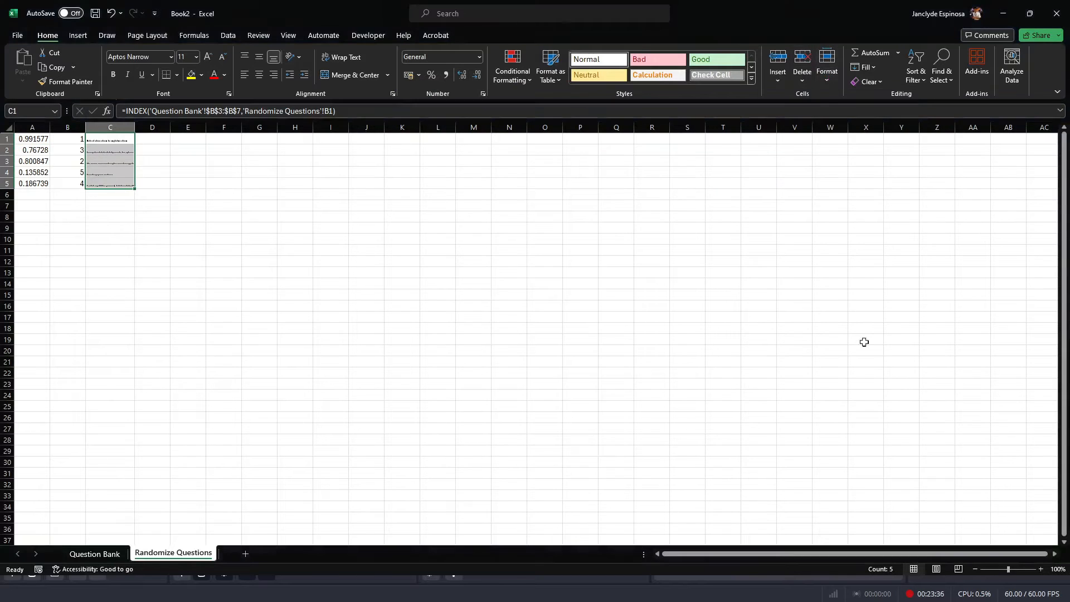
key(ctrl+1)
click(415, 280)
click(404, 268)
click(611, 401)
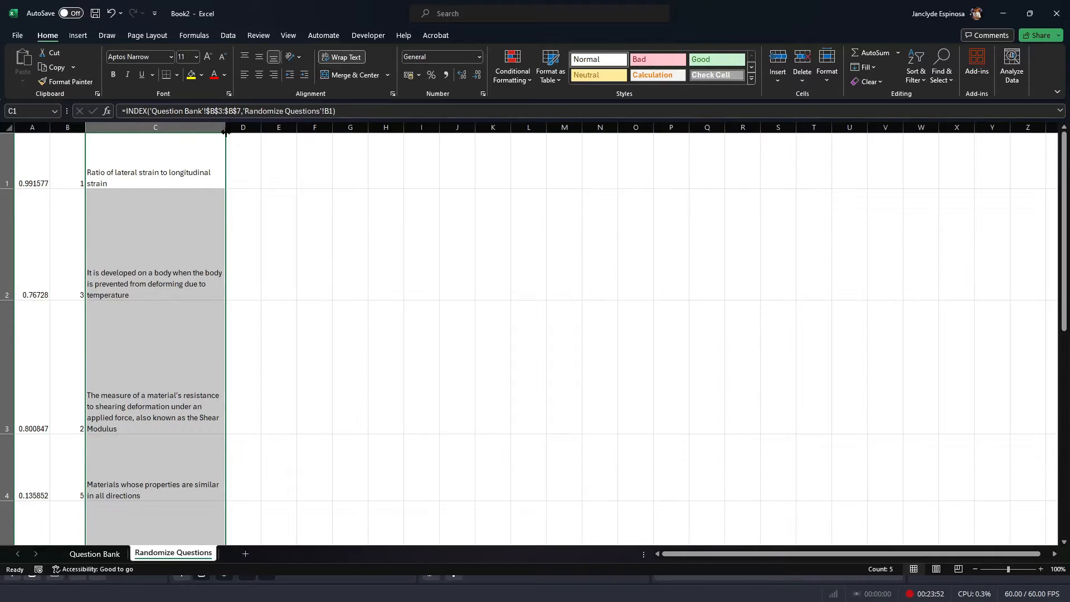
drag(225, 132, 347, 148)
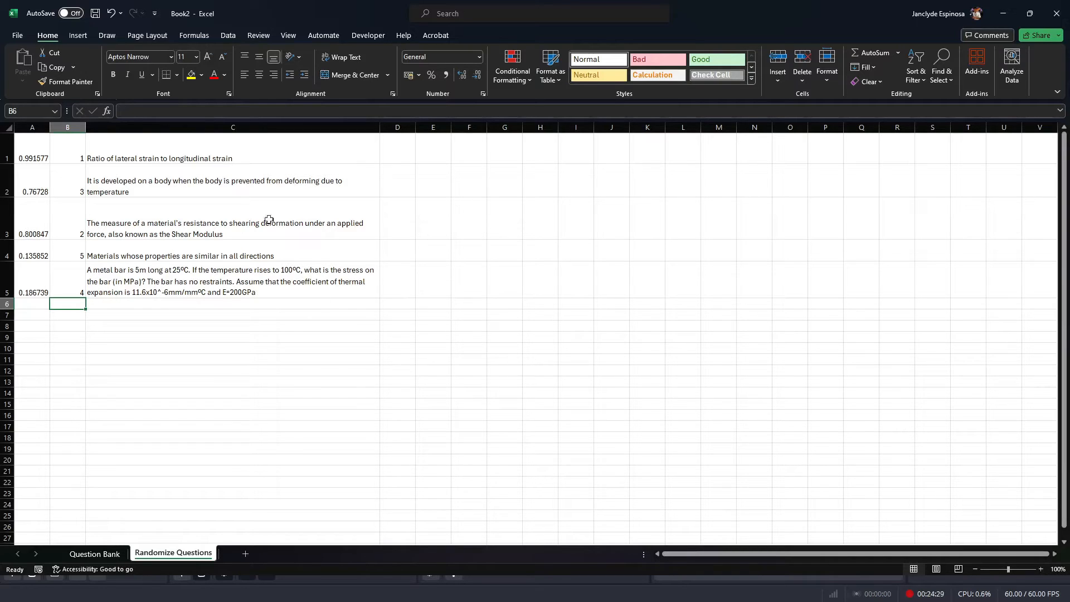
drag(397, 148, 554, 289)
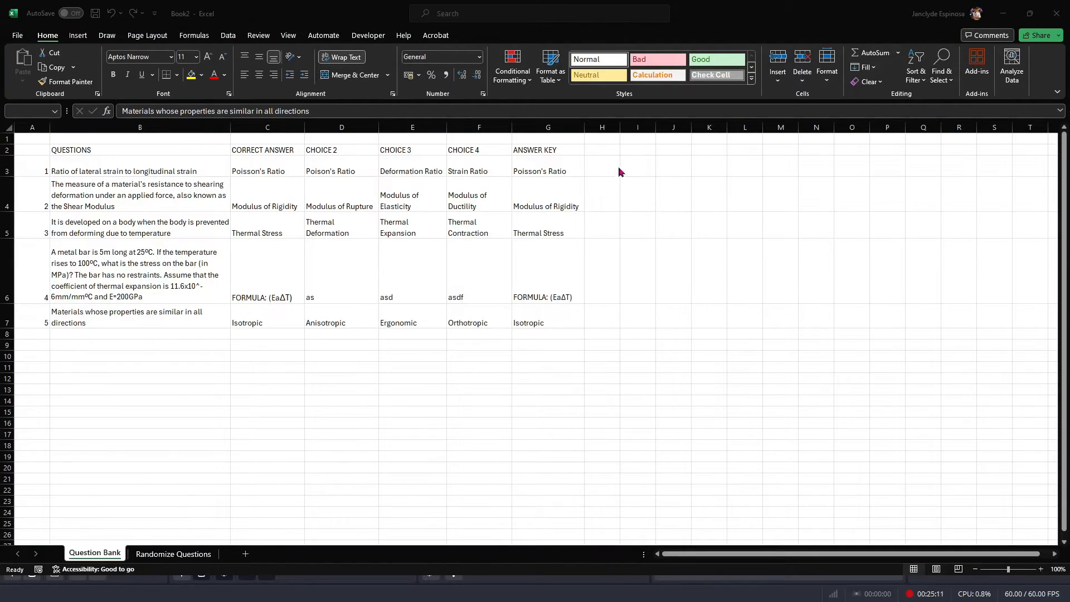
Step: Merge and center H1:K1 of the Question Bank sheet and head it RANDOMIZED CHOICES
drag(606, 139, 710, 139)
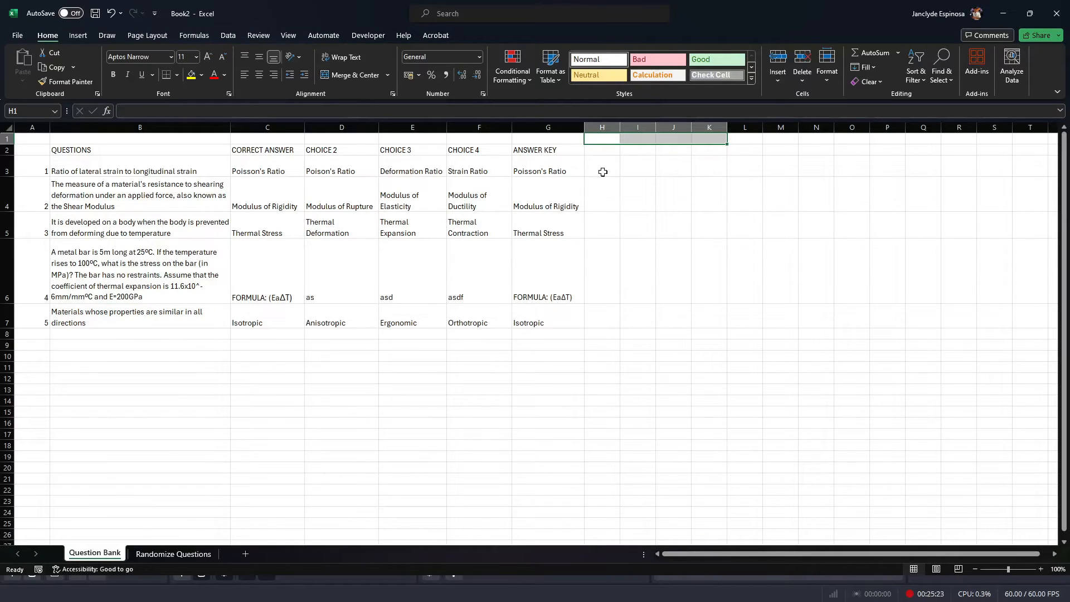
click(357, 76)
text(RN)
text(NDOMIZED COHICES)
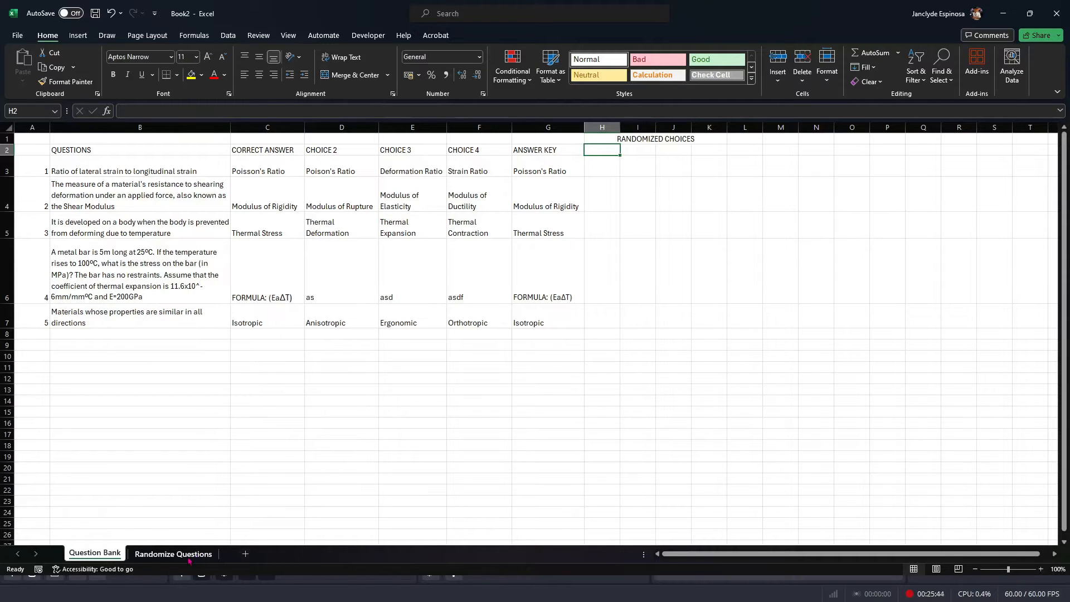
Step: Review the formulas in A1 and B1 of the Randomize Questions sheet
click(188, 555)
click(34, 156)
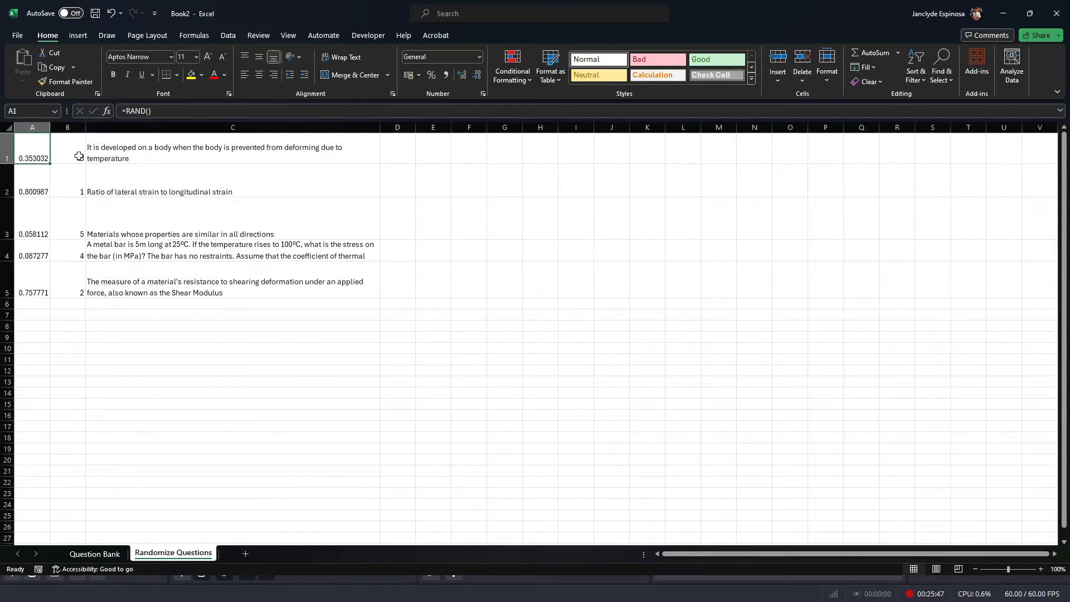
click(79, 156)
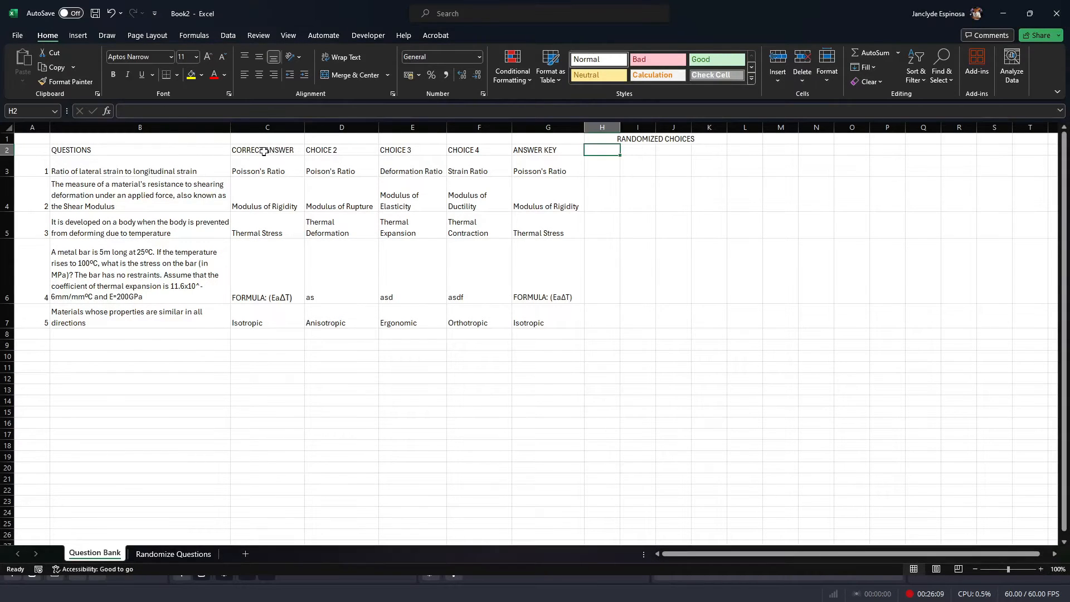
Step: Label the four randomized choice columns A, B, C and D in H2:K2 of the Question Bank sheet
drag(268, 151, 473, 150)
text(A)
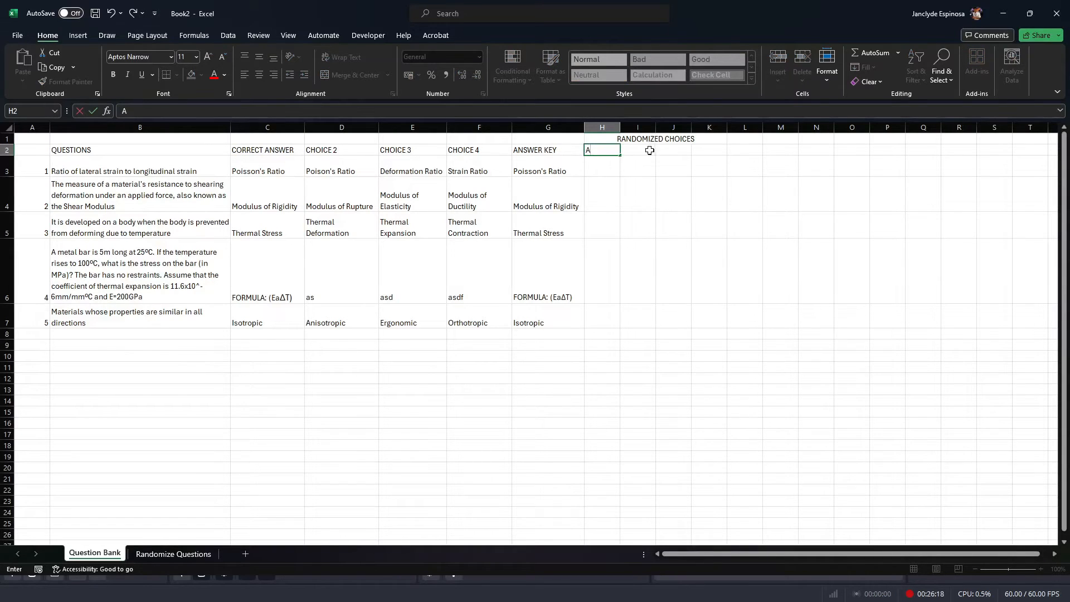
key(Tab)
text(B)
key(Tab)
text(C)
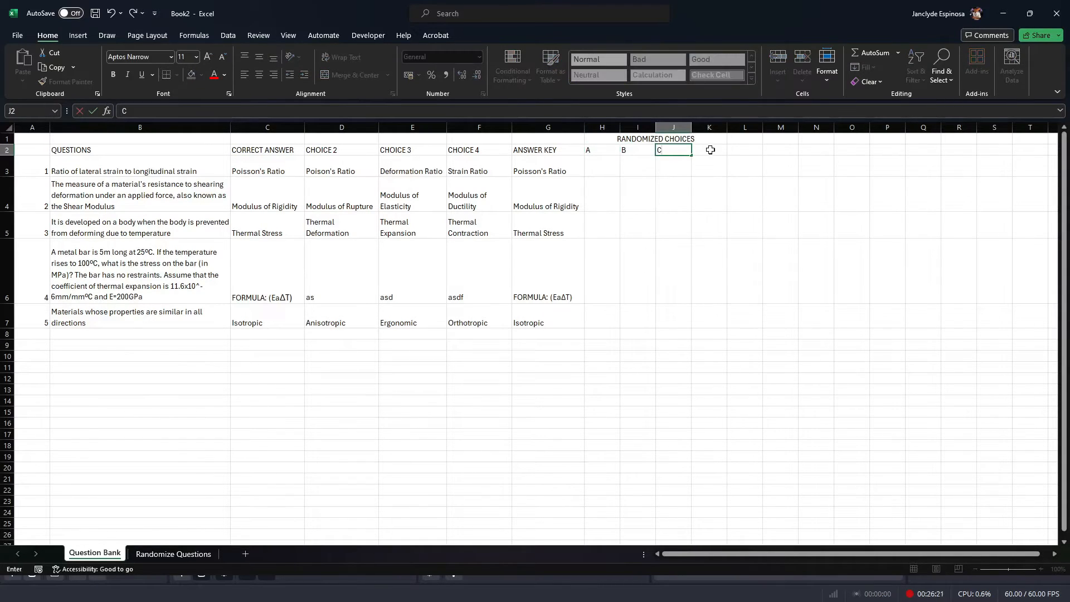
key(Tab)
text(D)
Step: Merge and center L1:O1 and enter the heading Random Numbers
drag(745, 139, 852, 138)
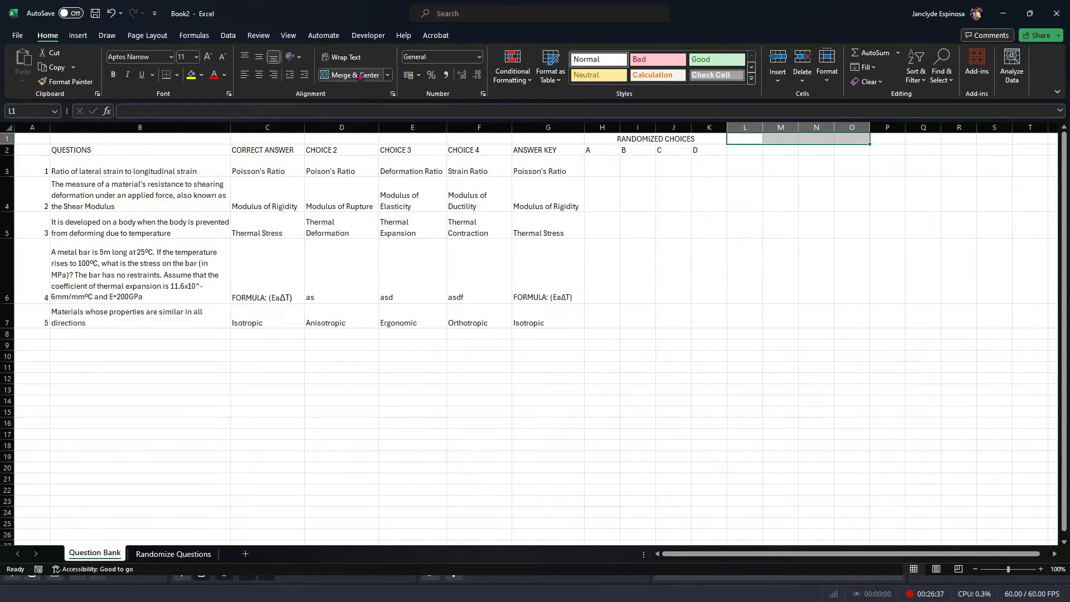
click(354, 75)
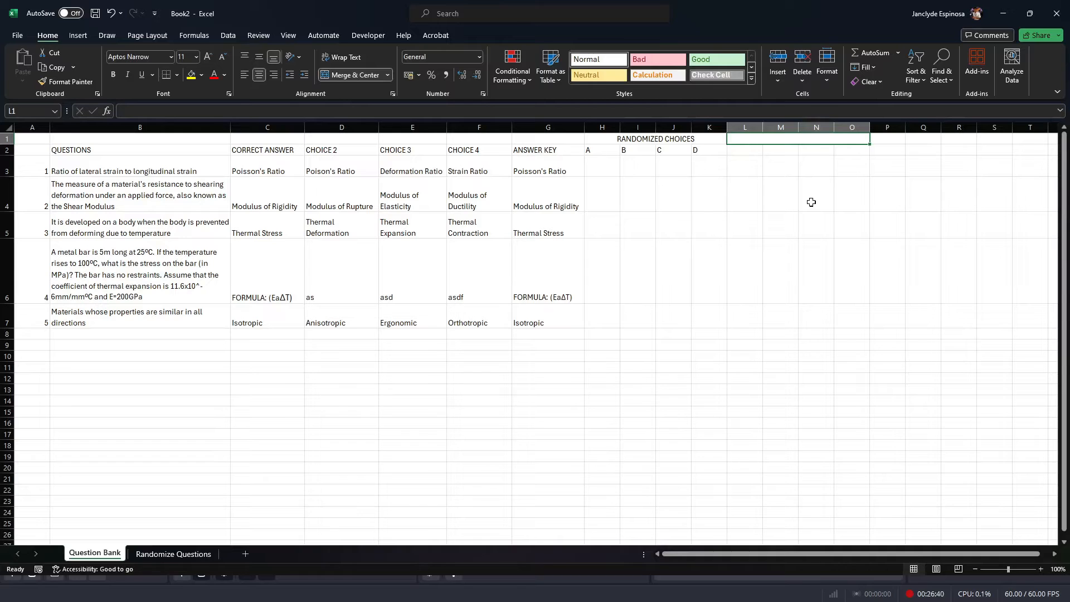
text(Random Numbers)
key(Return)
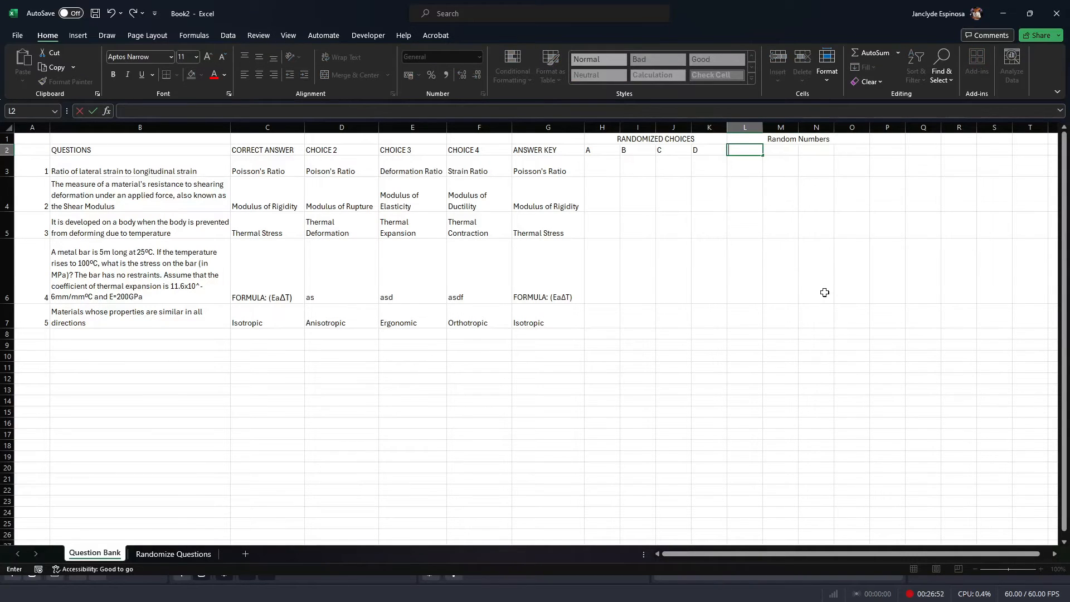
Step: Enter =RAND() in L2 and fill it across to O2 and down through row 7
text(=RAND()
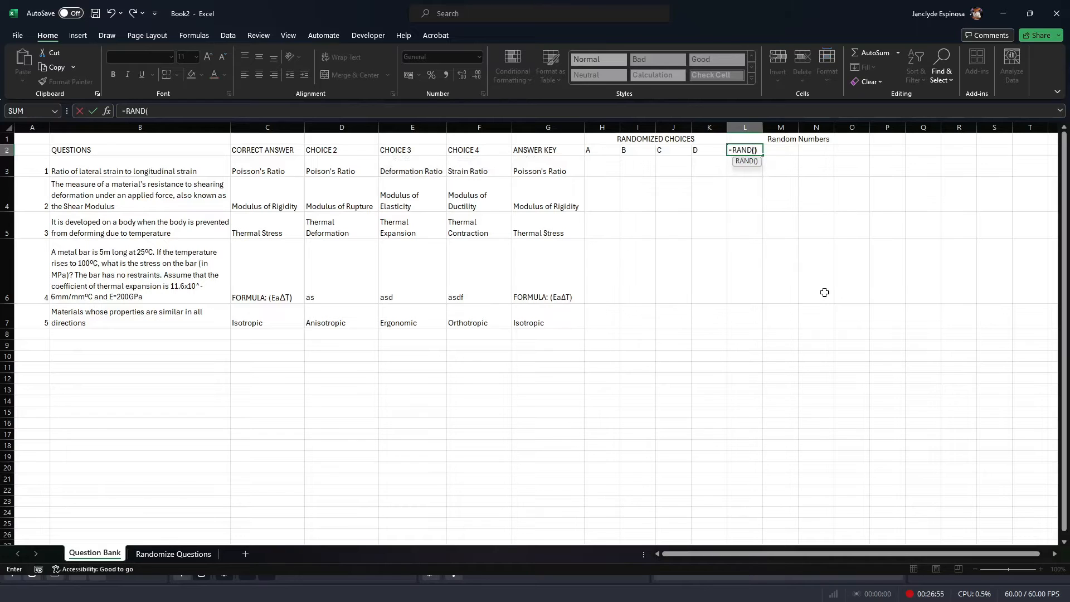
key(ctrl+Return)
drag(762, 155, 863, 152)
drag(871, 156, 872, 202)
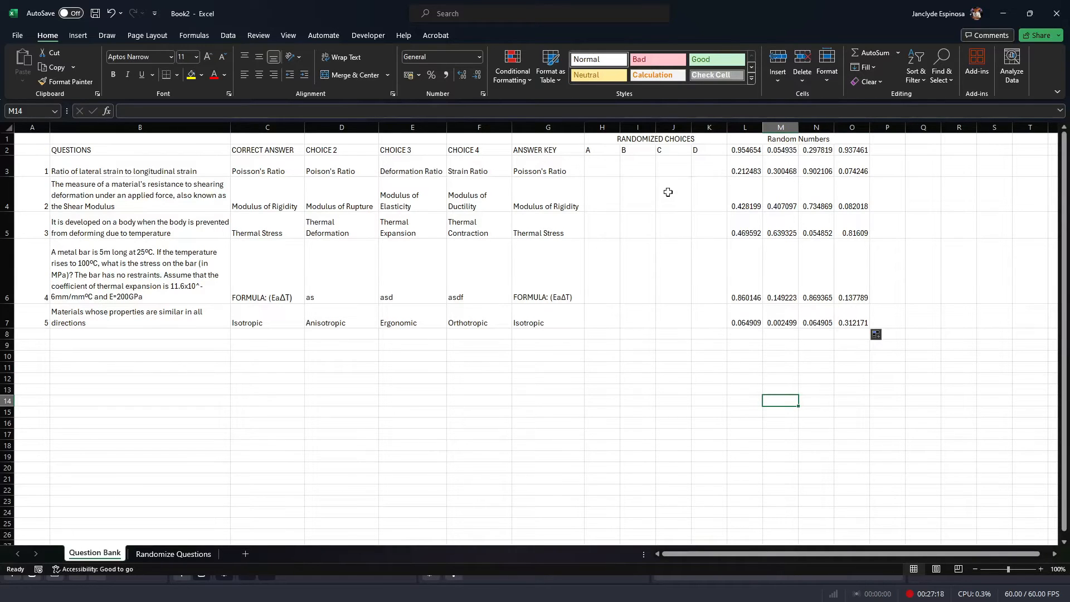
Step: Merge and center P1:S1 and enter the heading RANK
click(890, 152)
key(Up)
drag(890, 142, 946, 141)
drag(946, 142, 995, 140)
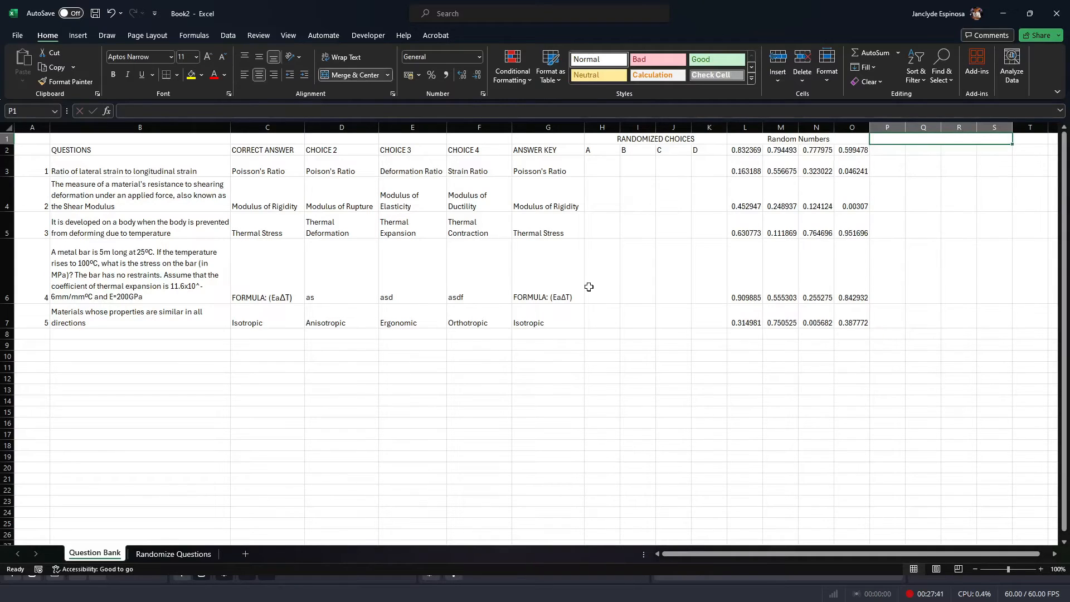
text(RANK)
key(Return)
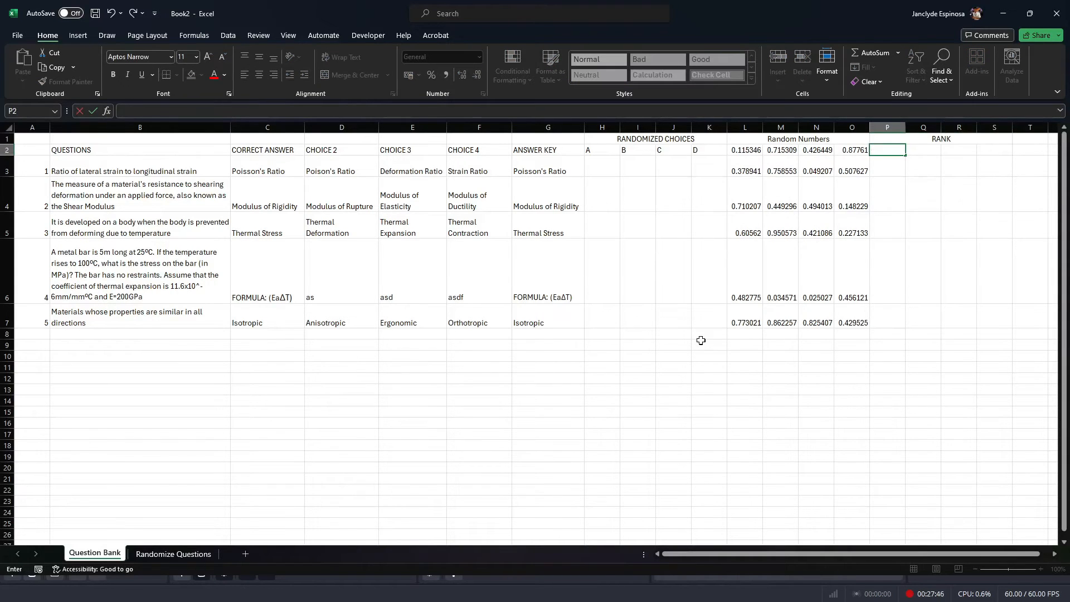
Step: Enter =RANK(L2,$L$2:$O$2) in P2 and fill it across to S2
text(=RANK()
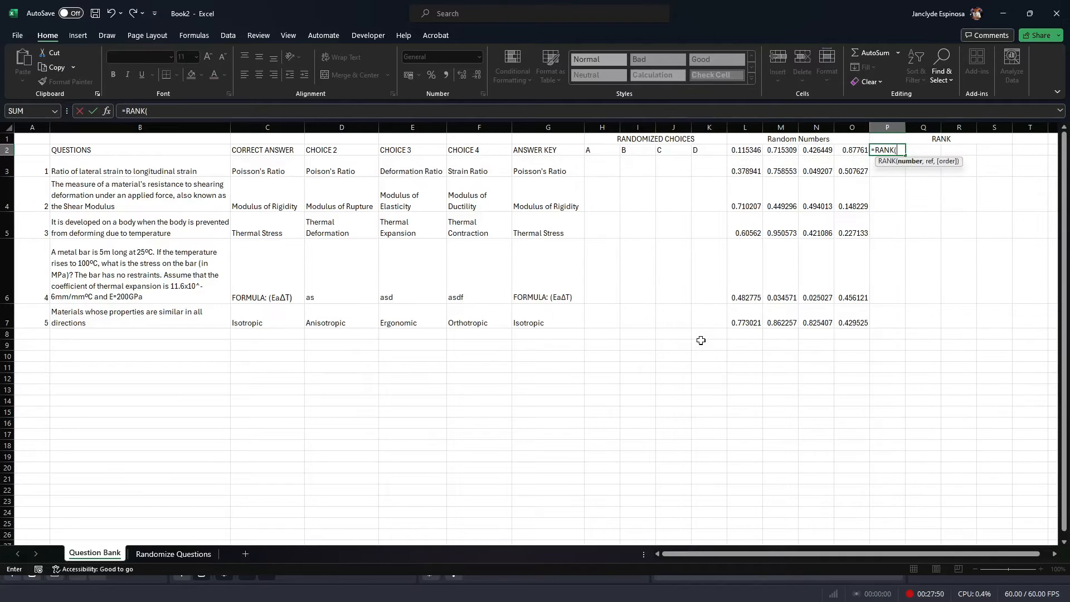
click(746, 152)
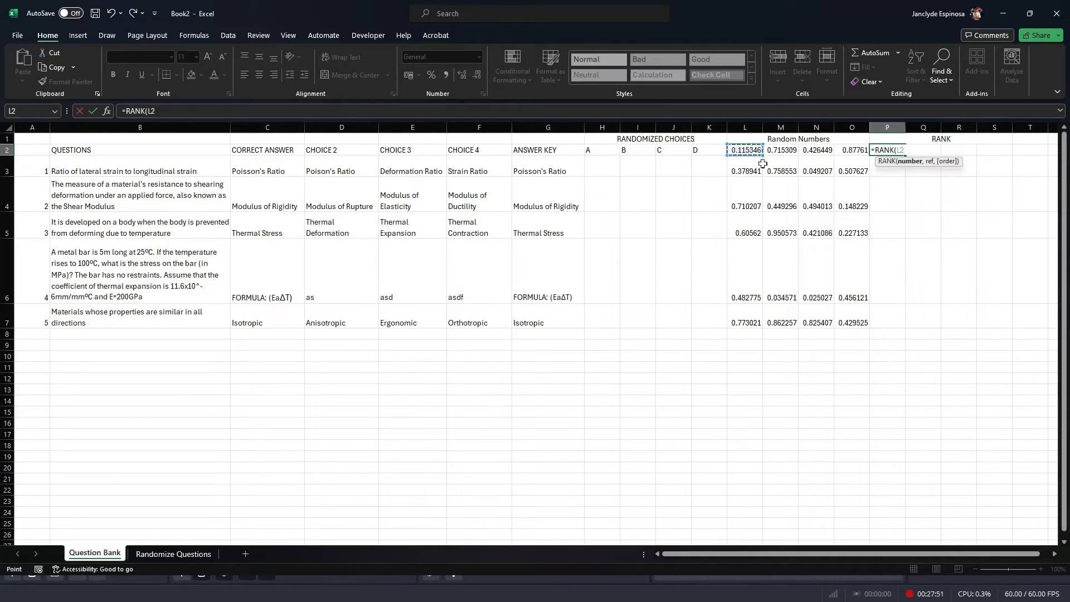
text(,)
drag(745, 150, 851, 151)
text())
click(926, 152)
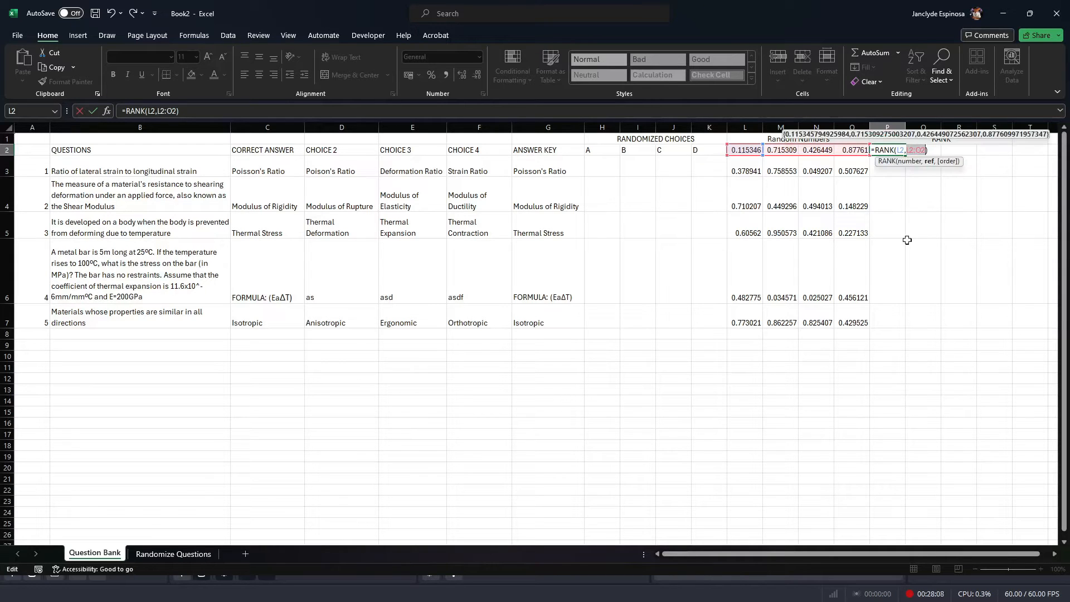
key(F4)
key(Return)
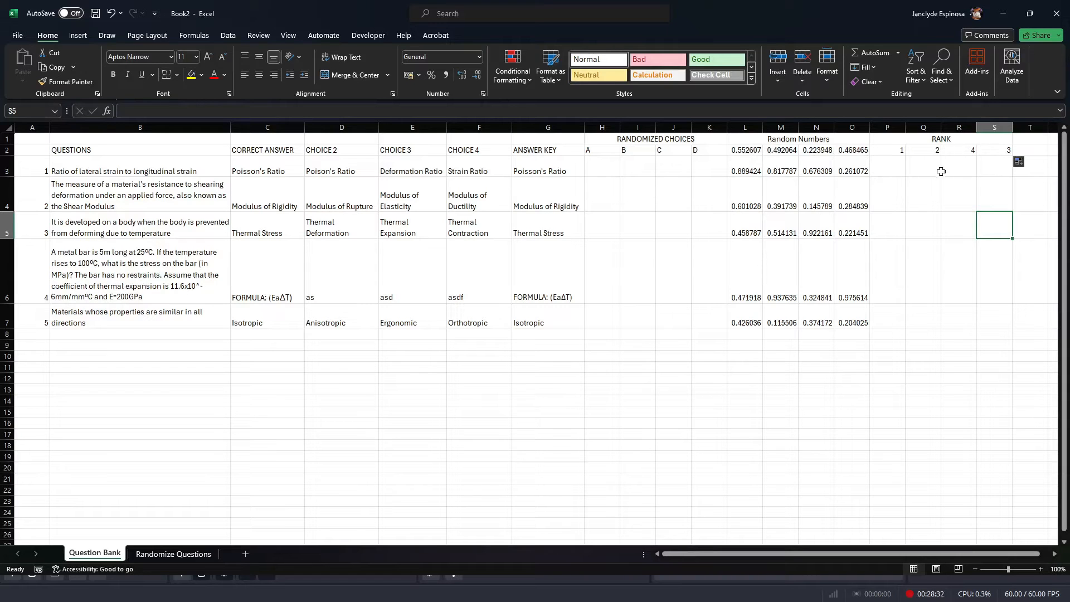
Step: Fill the P2 rank formula down to P7 and inspect the copied formula in P3
click(892, 150)
drag(906, 155, 910, 321)
click(904, 171)
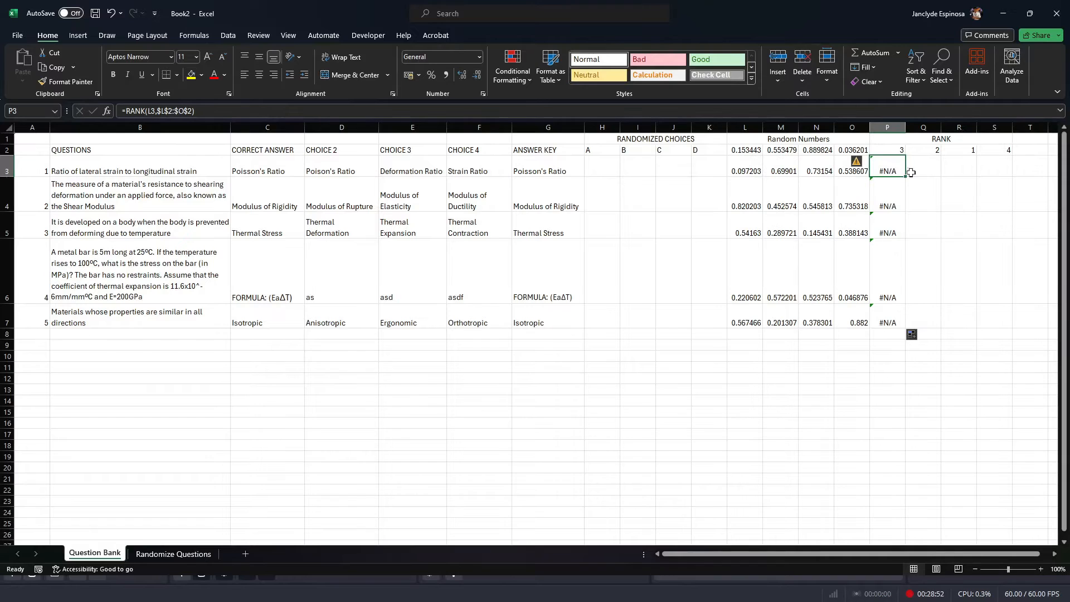
Step: Examine the absolute range reference in the RANK formulas of P2 and P3
click(892, 149)
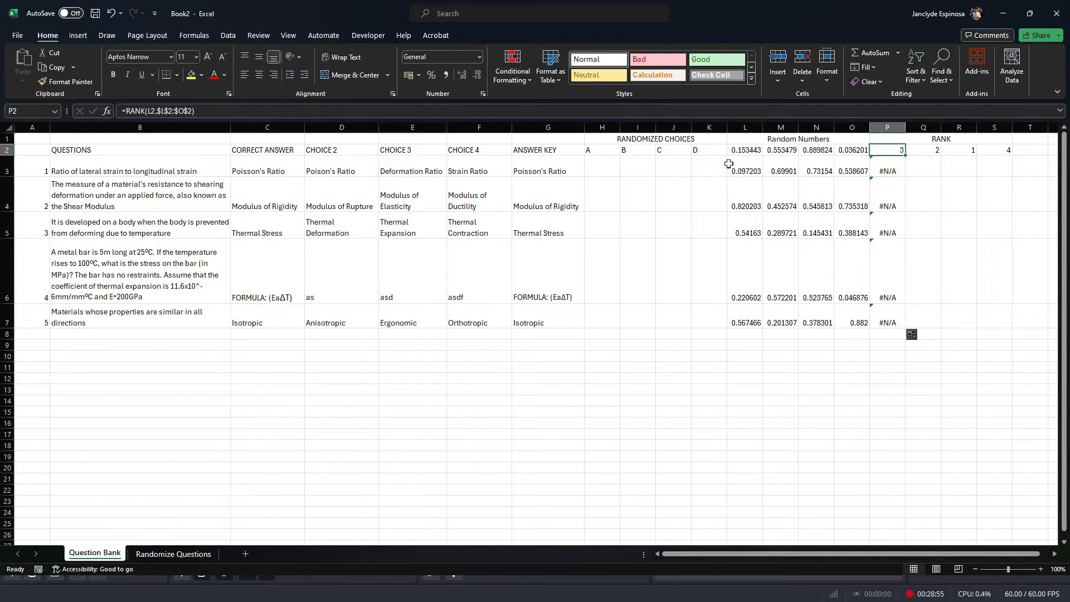
click(165, 111)
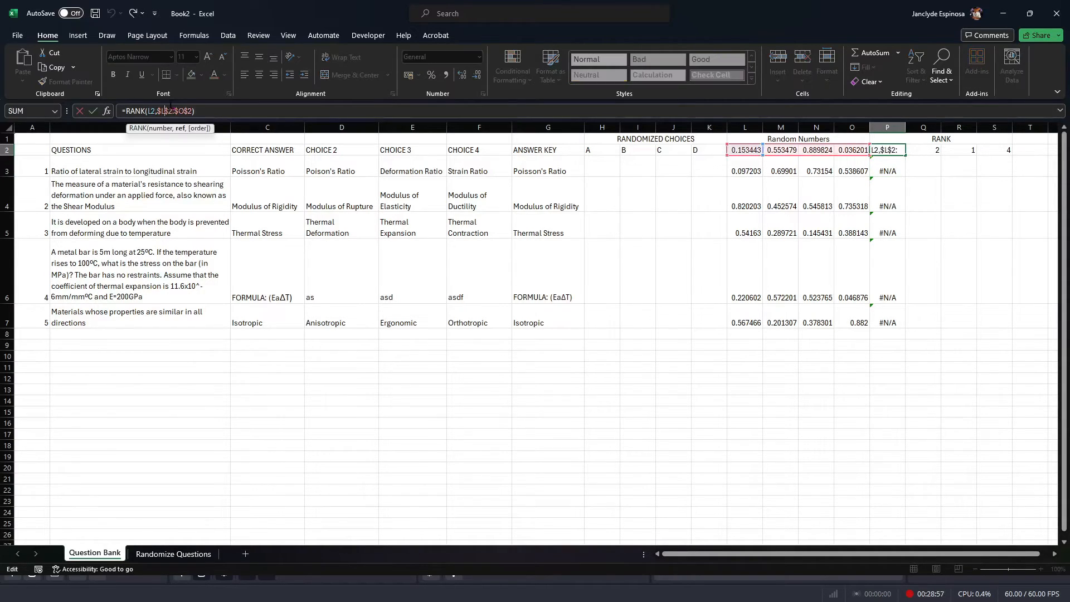
drag(156, 111, 261, 114)
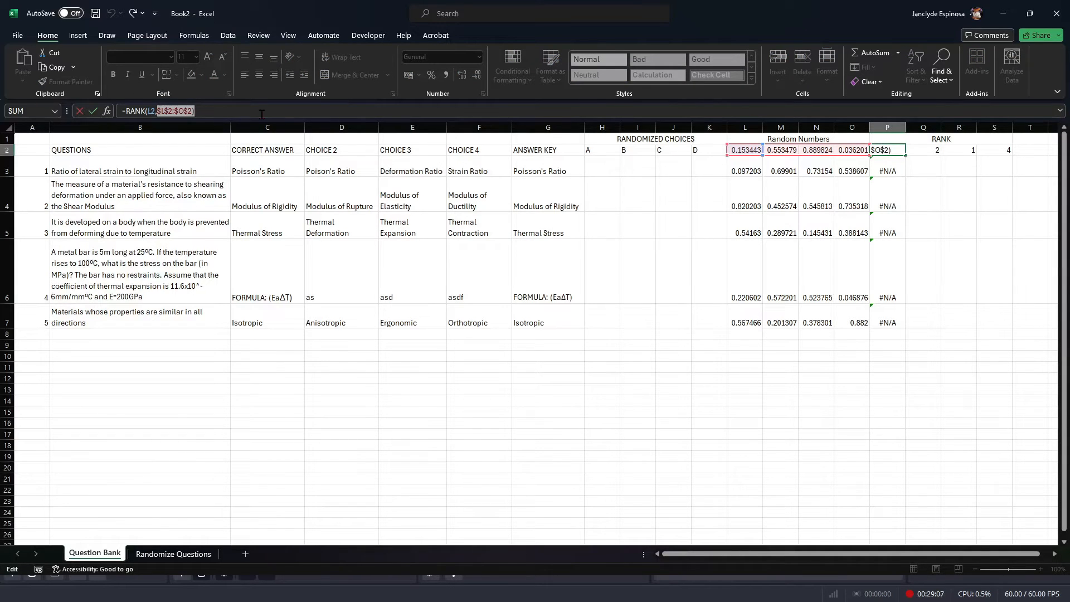
key(Return)
click(196, 111)
drag(157, 111, 192, 112)
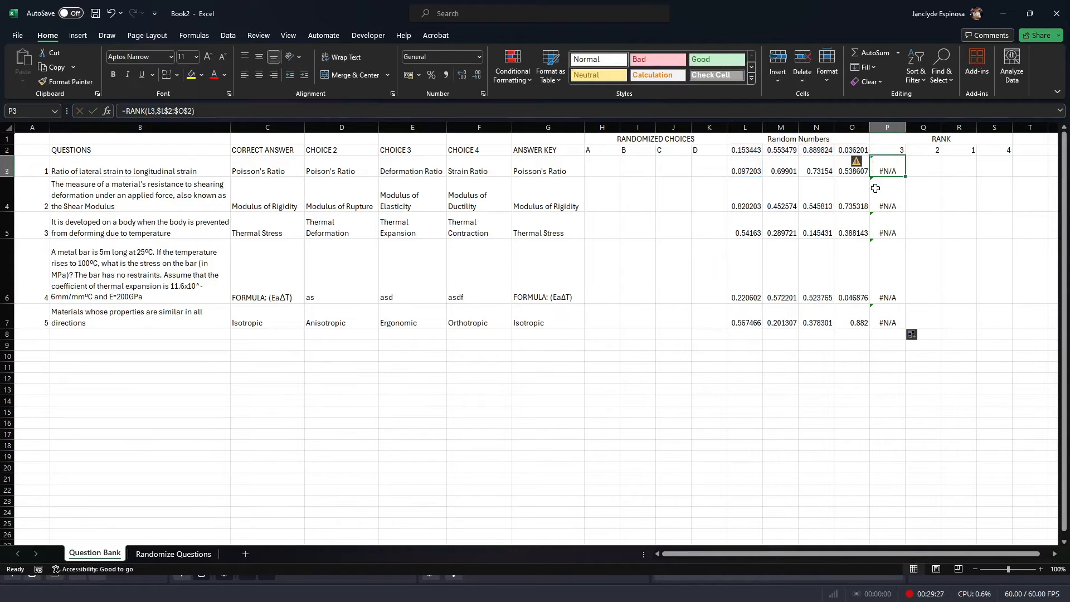
Step: Compare the references in the P2 formula with the random number cells L2 and L3
click(893, 148)
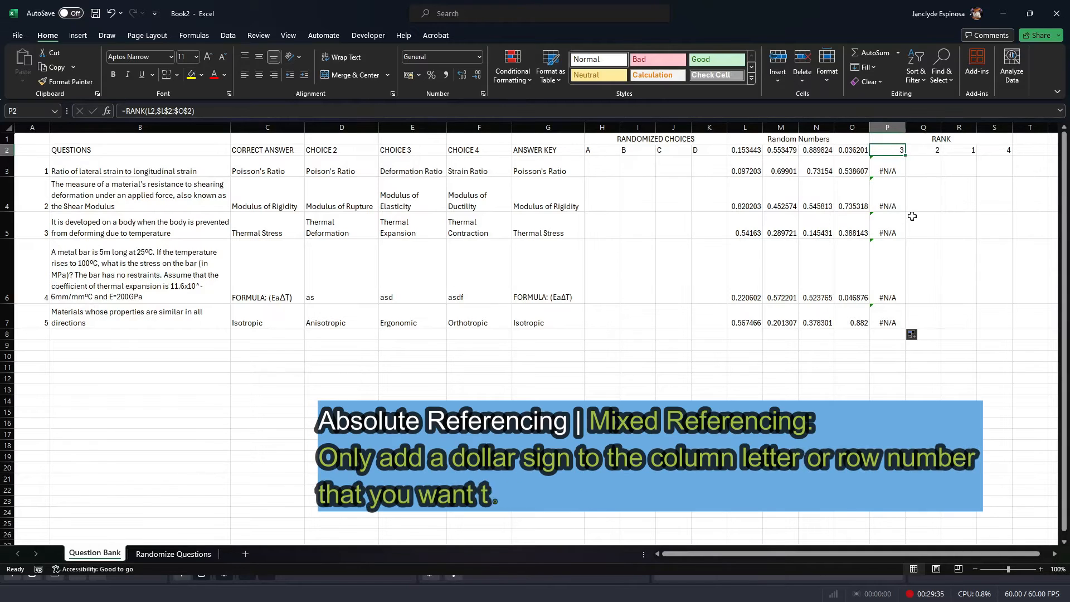
click(746, 151)
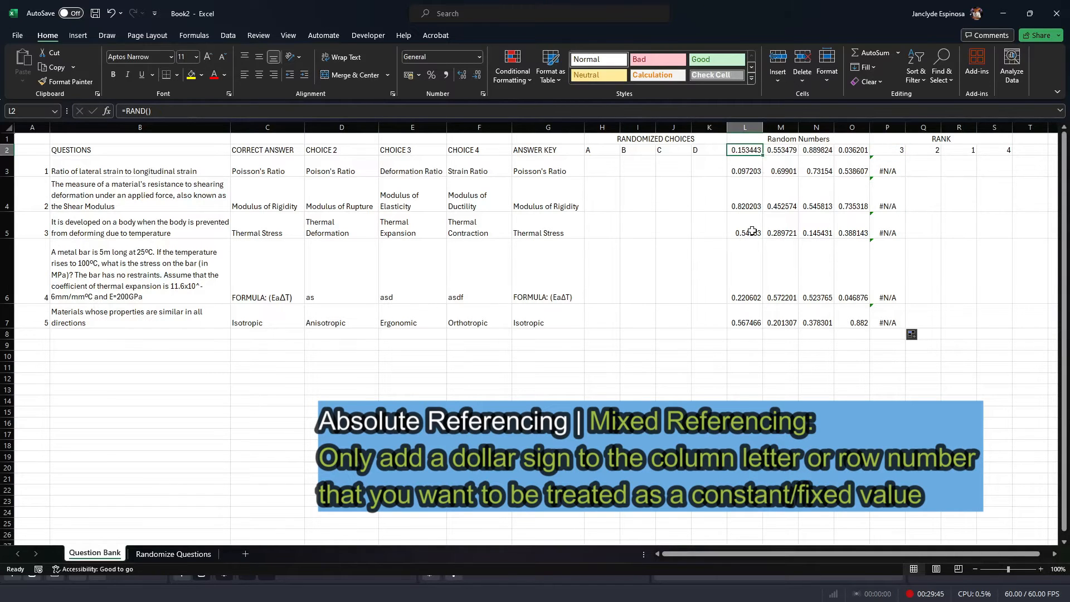
click(755, 169)
click(752, 153)
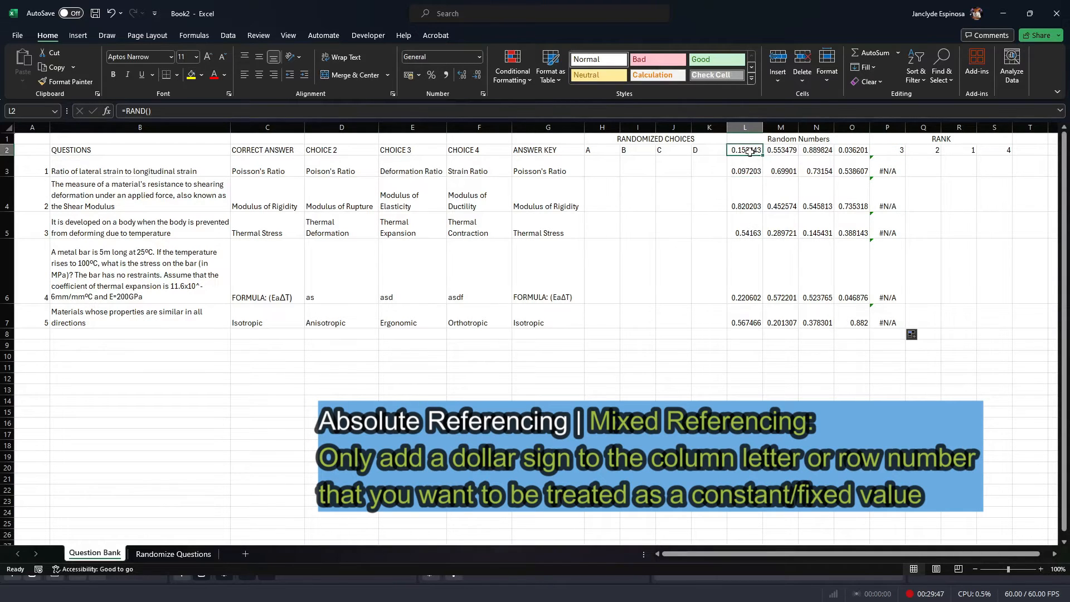
click(894, 153)
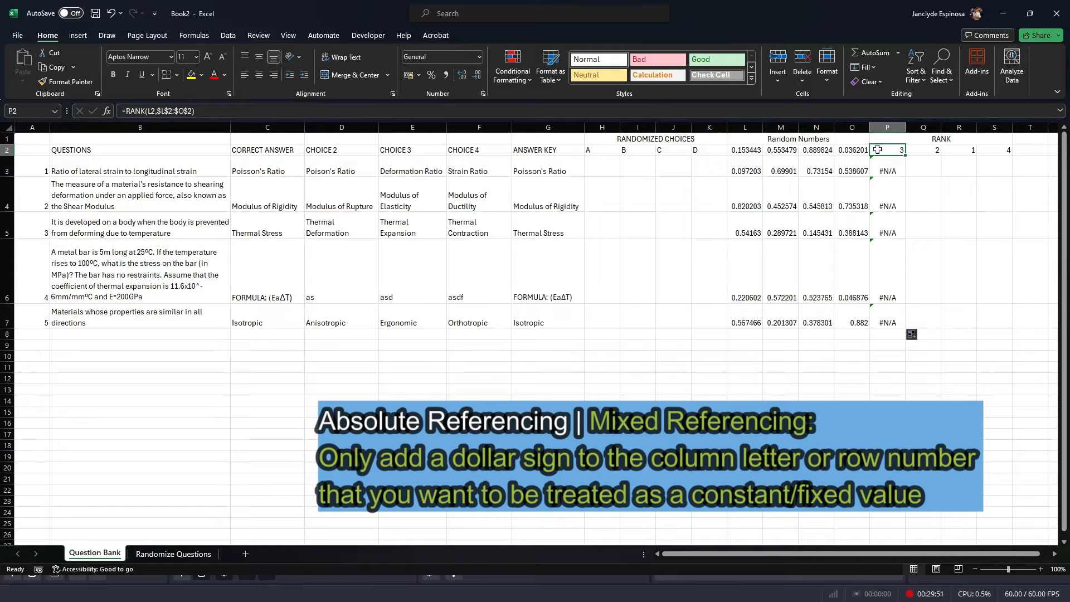
Step: Examine the RANK formulas in Q2, R2 and S2 to compare their number arguments and fixed range
click(925, 151)
click(222, 110)
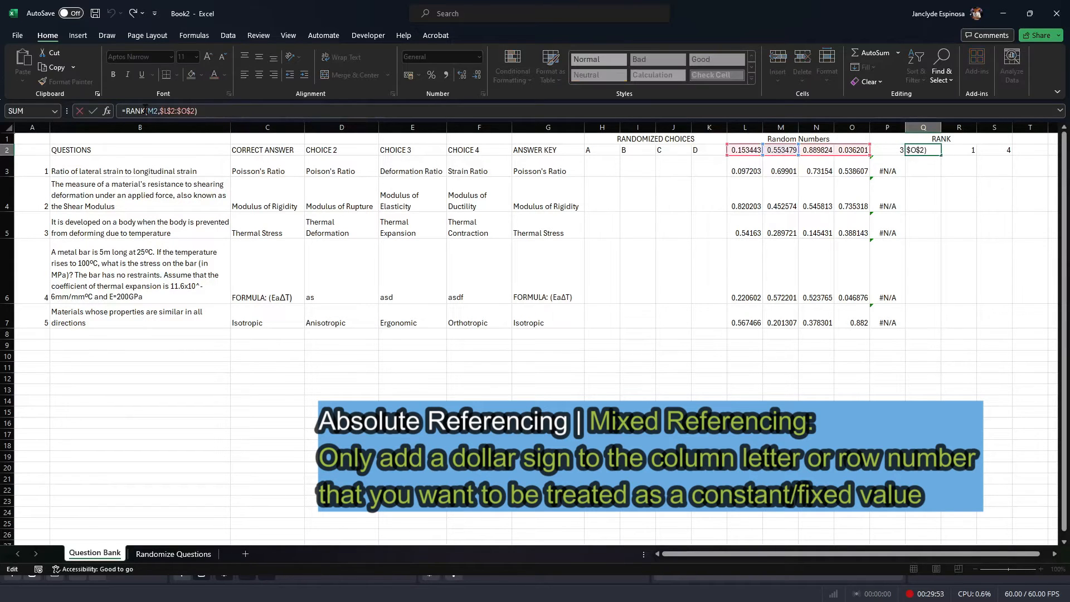
key(ctrl+Return)
click(970, 152)
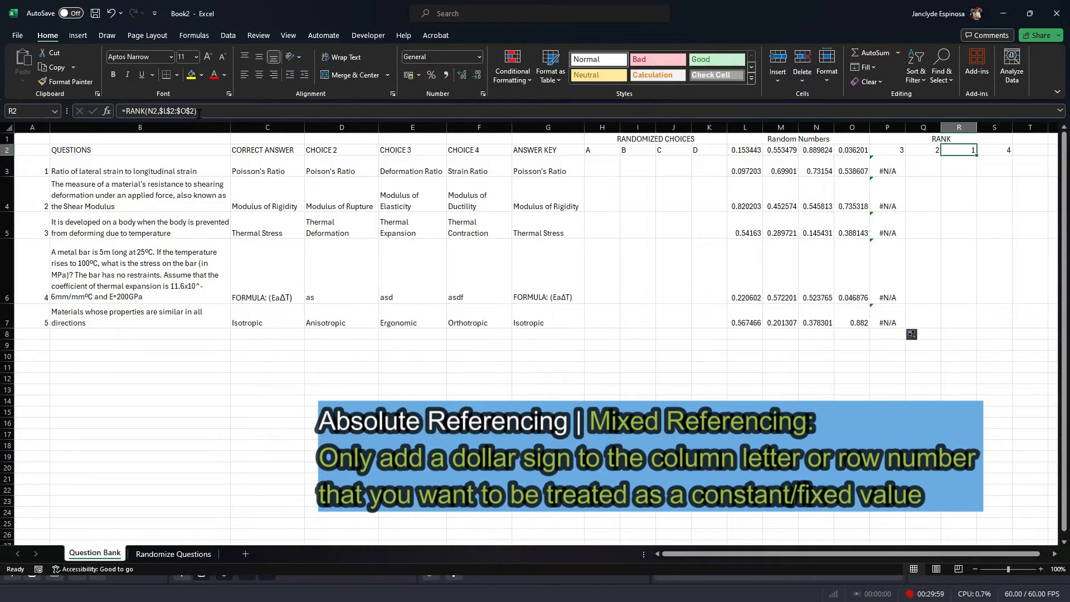
click(1011, 151)
click(203, 112)
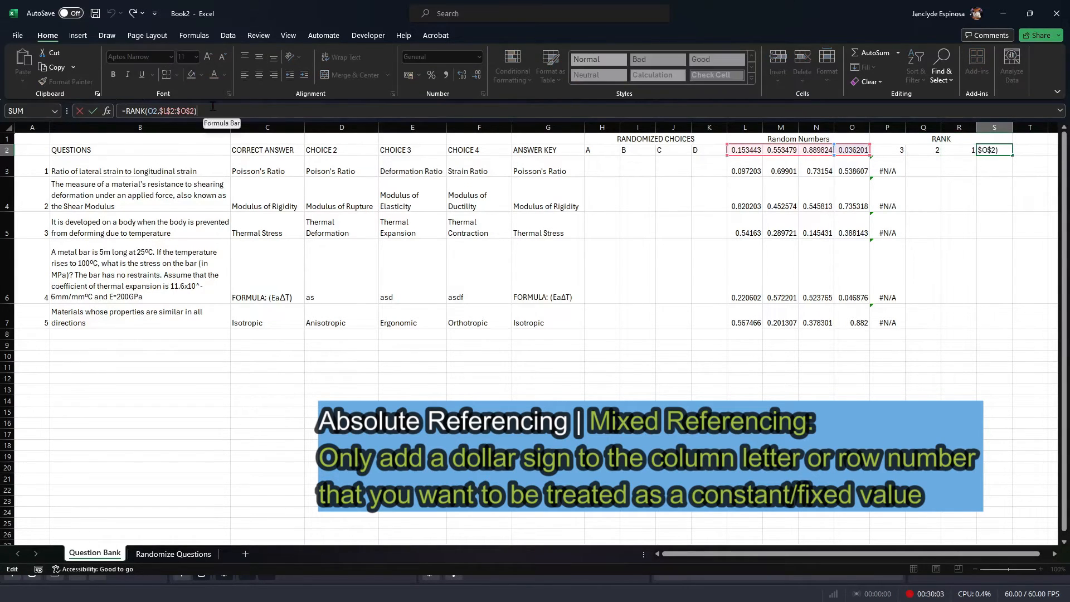
key(Escape)
Step: Change the P2 formula to =RANK(L2,$L2:$O2) so only the range's columns are fixed
click(888, 150)
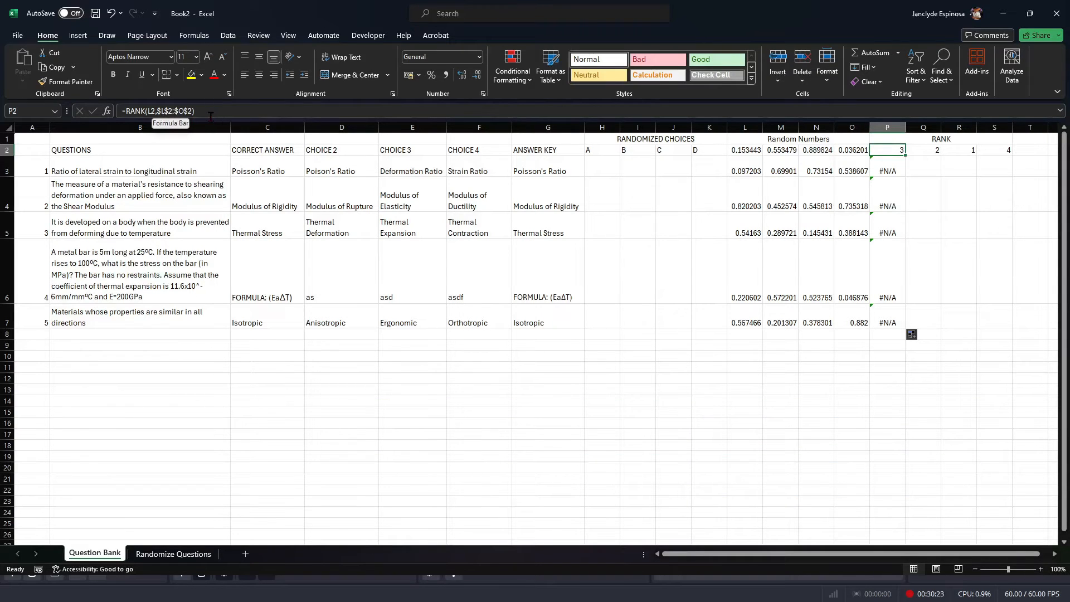
click(168, 110)
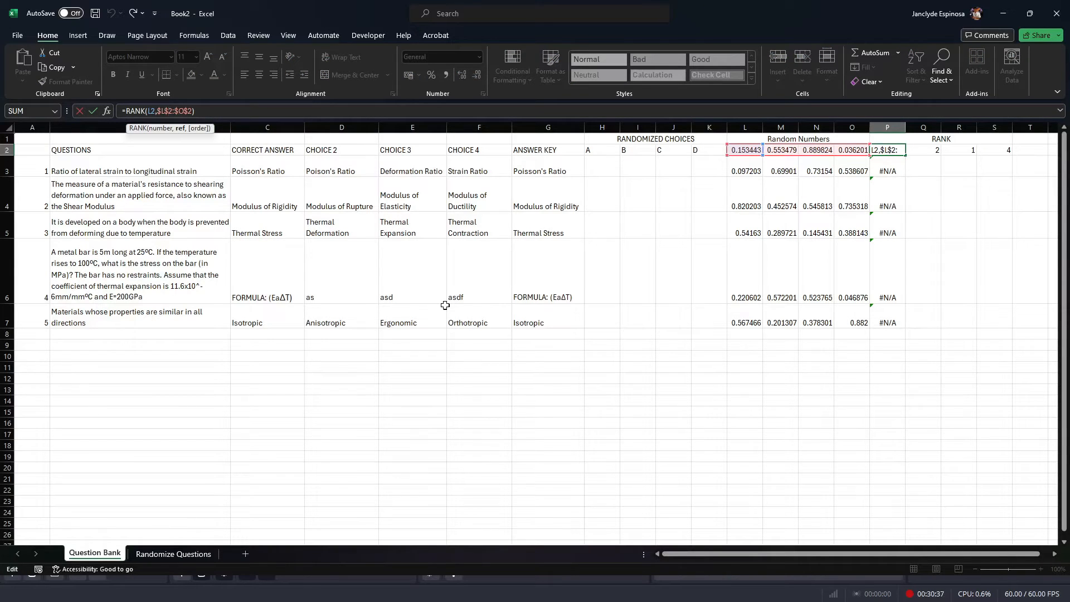
drag(158, 111, 178, 111)
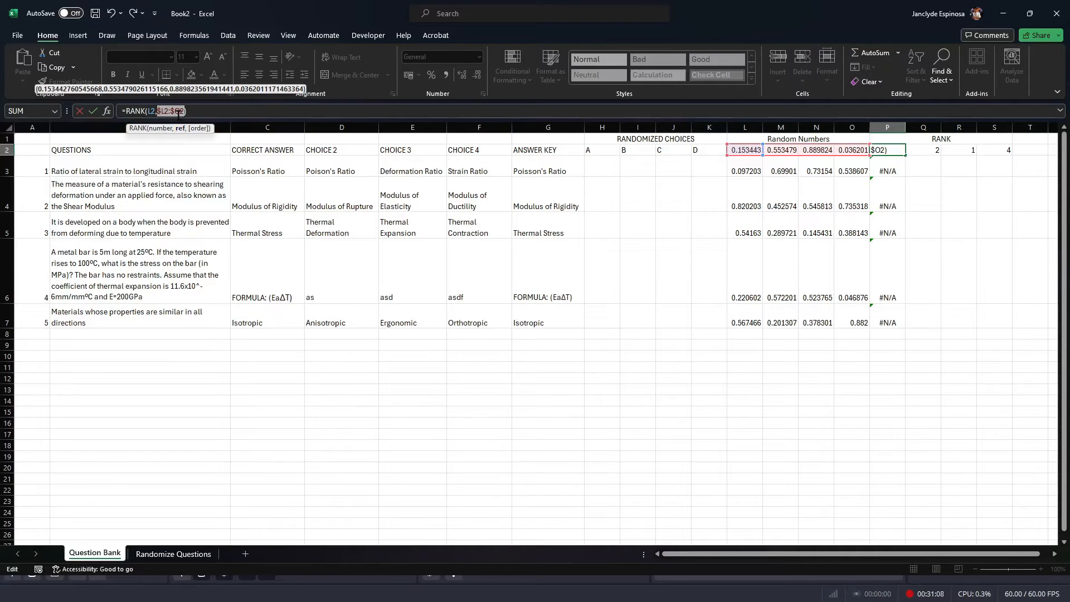
click(166, 112)
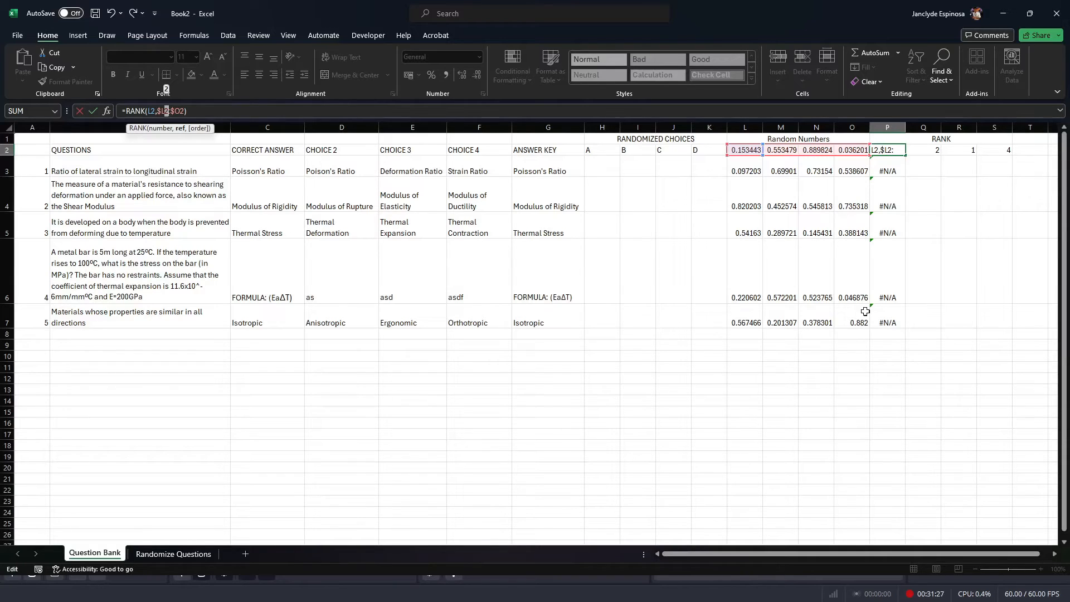
key(ctrl+Return)
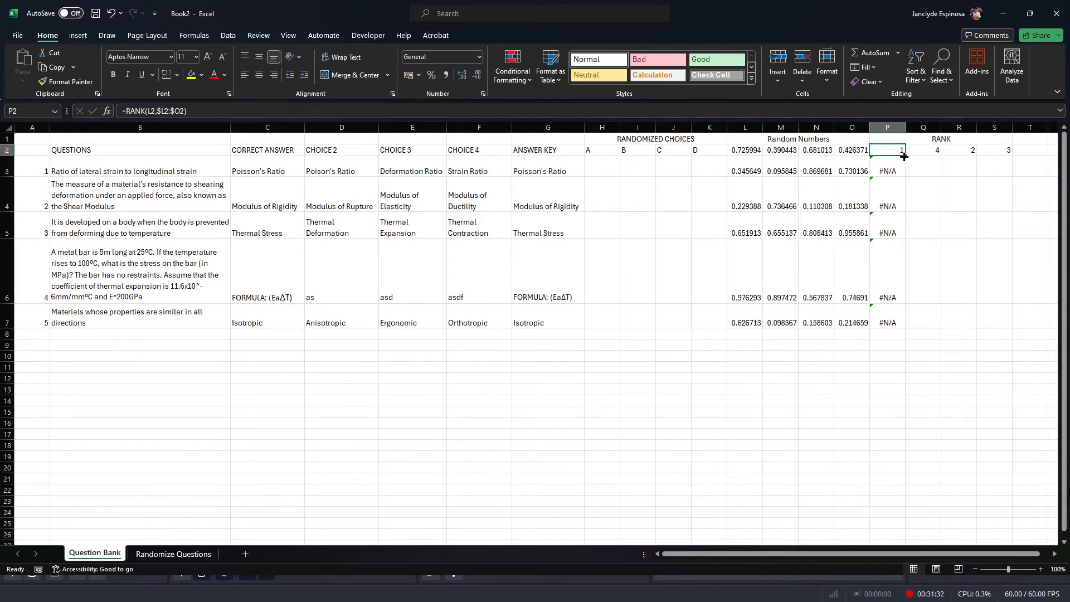
Step: Fill the P2 rank formula across and down through S7, and clear the random numbers and ranks in L2:S2
drag(905, 155, 942, 322)
key(Down)
click(966, 307)
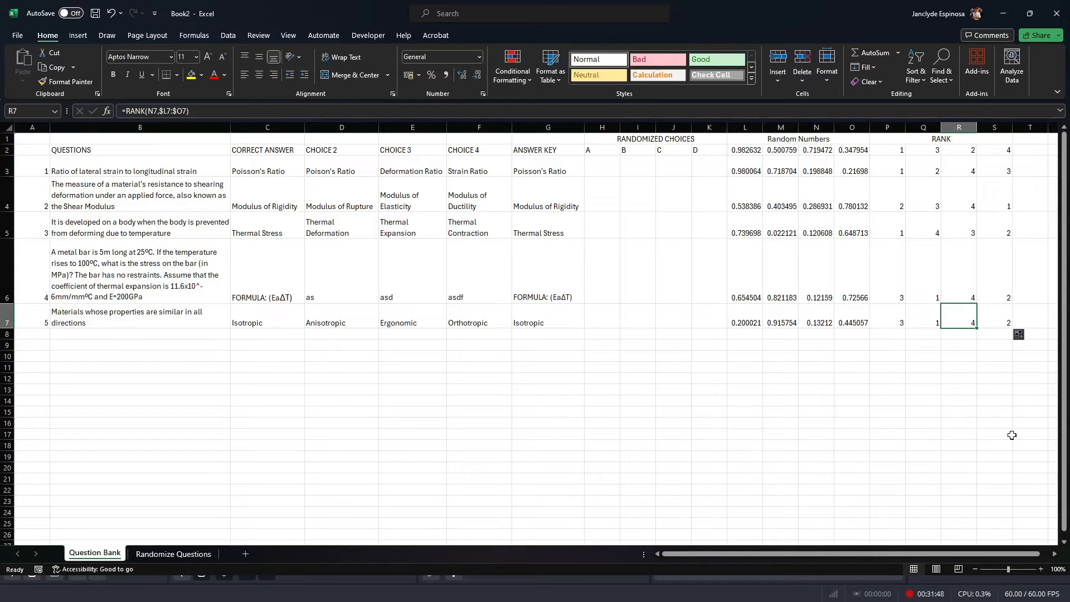
drag(745, 150, 1008, 150)
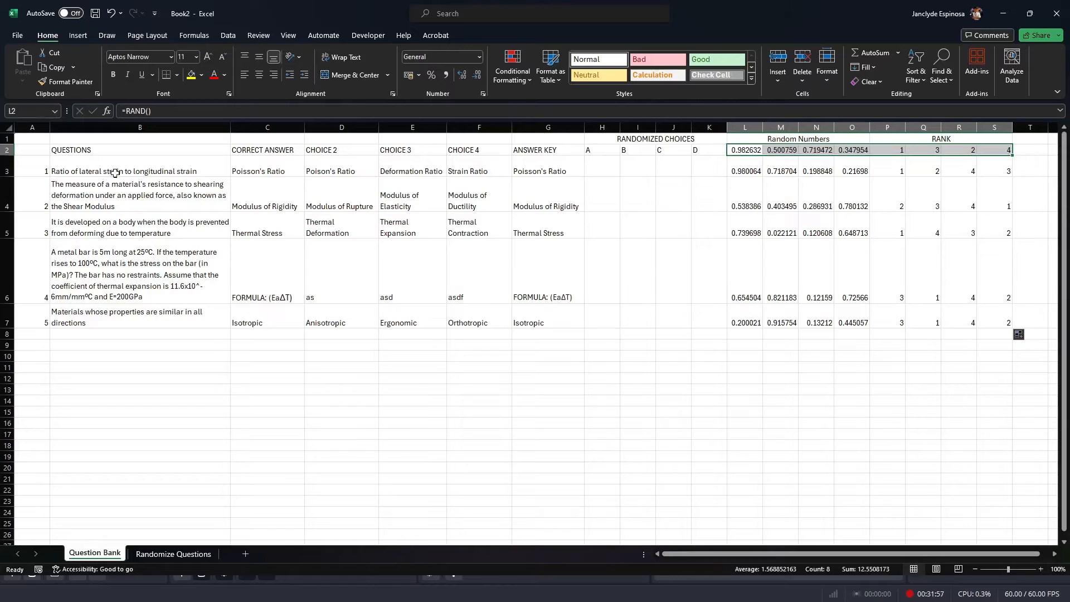
key(Delete)
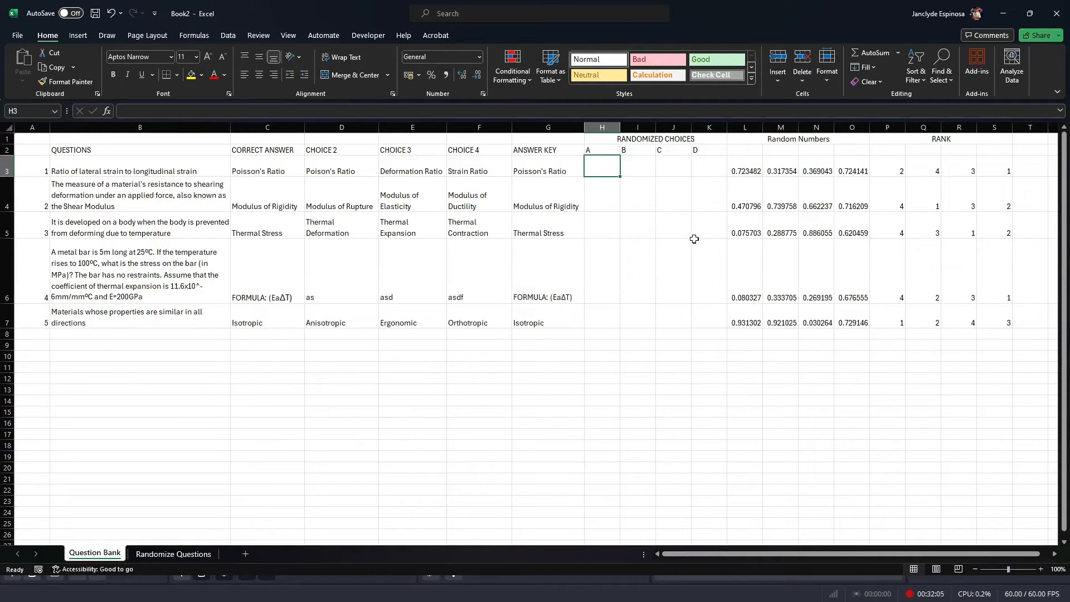
Step: Enter =INDEX($C3:$F3,P3) in H3 and fill it across to K3
text(=IND)
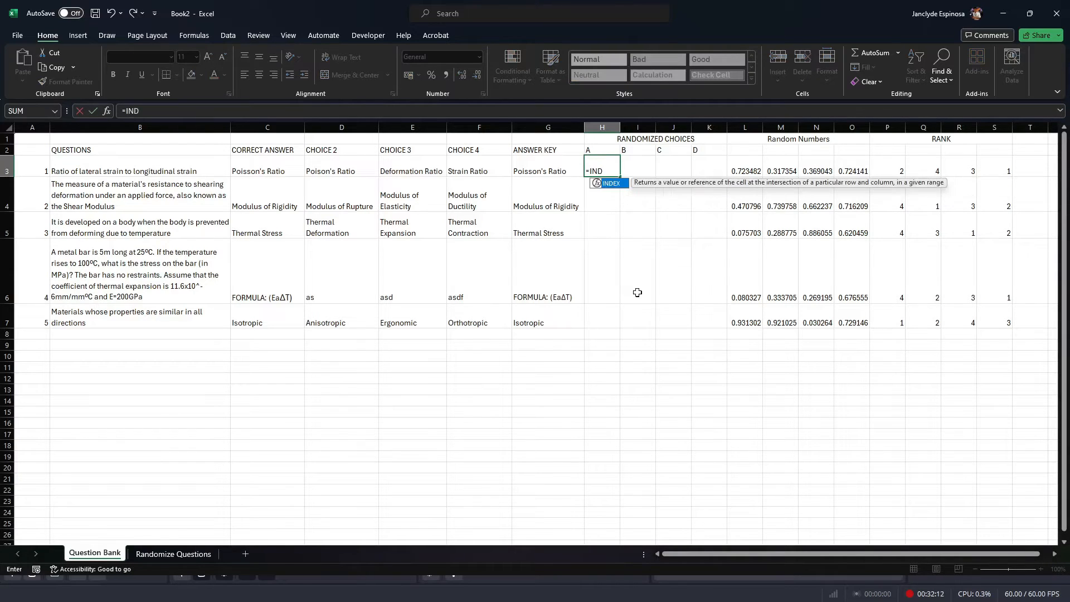
key(Tab)
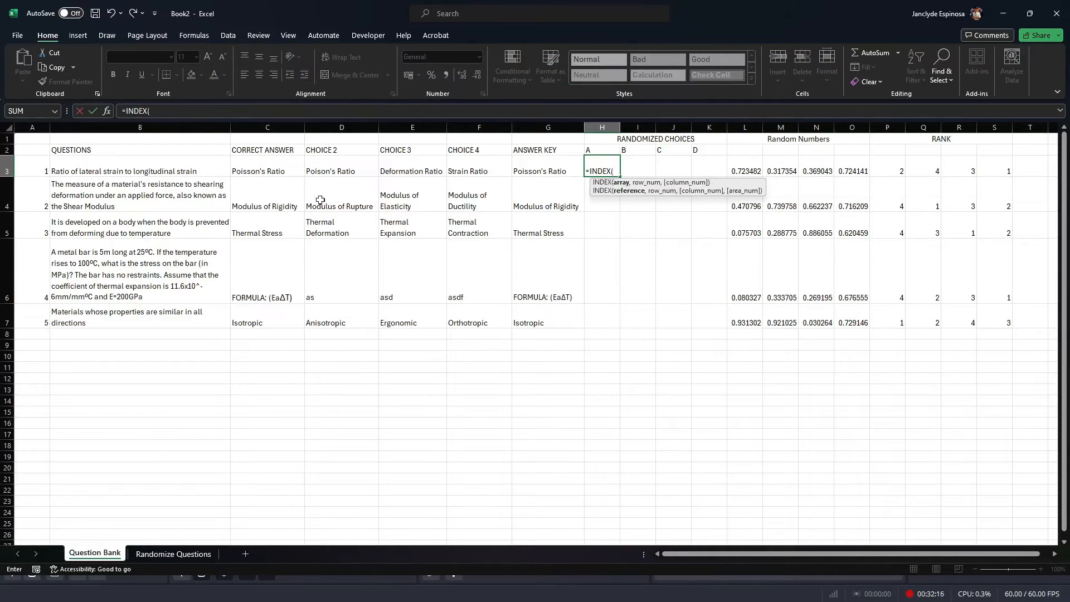
drag(253, 165, 485, 168)
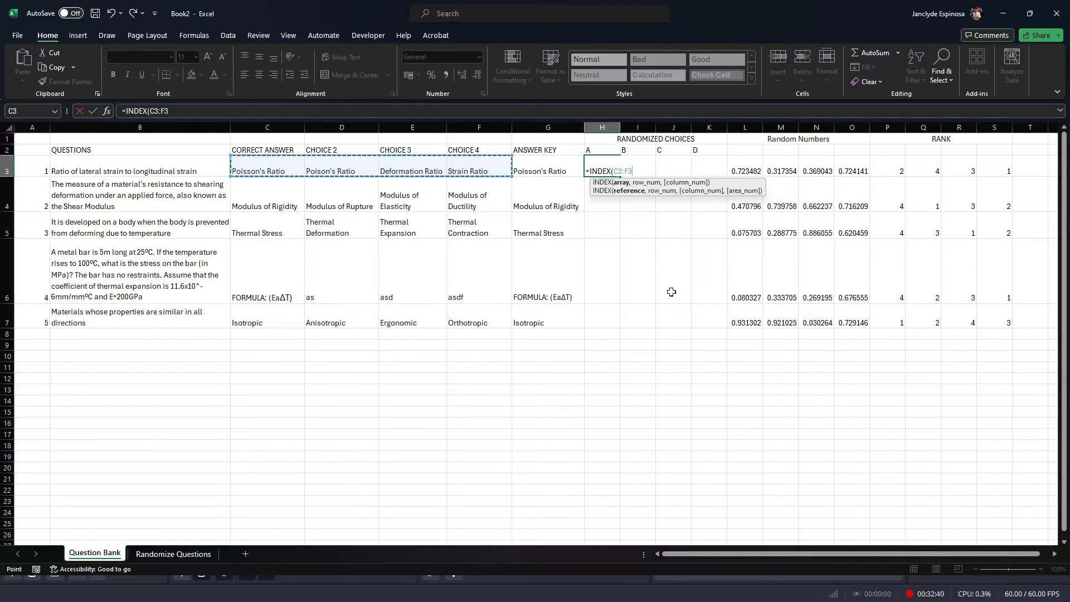
text(,)
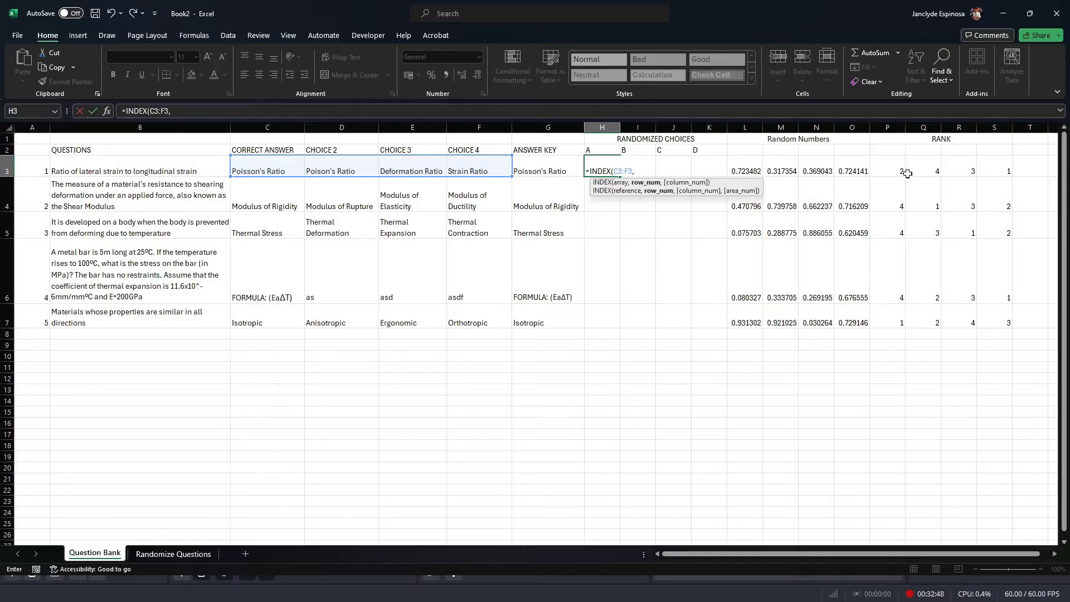
click(899, 170)
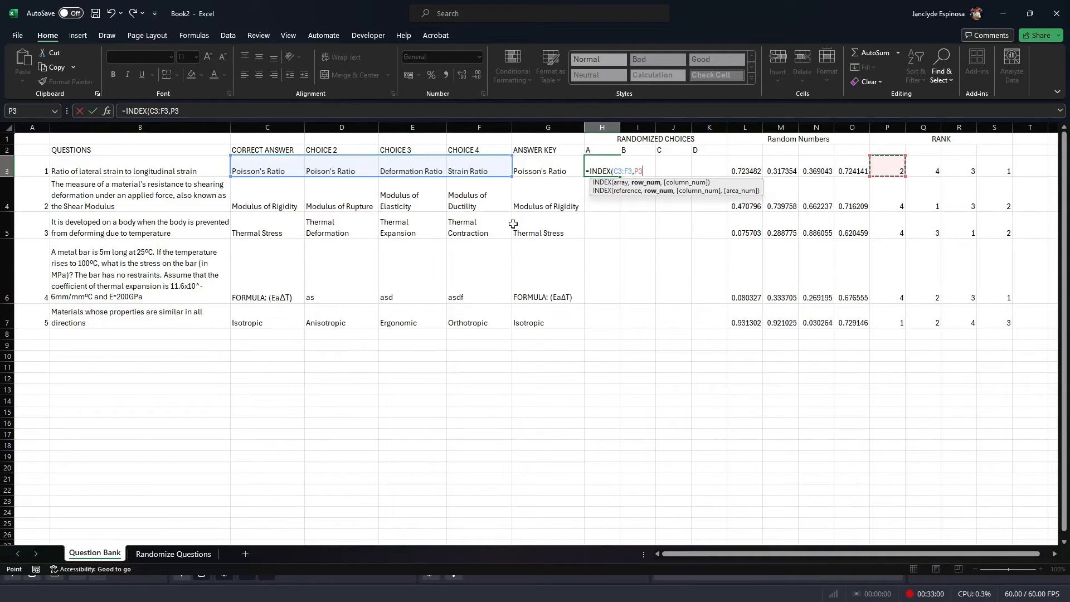
click(614, 171)
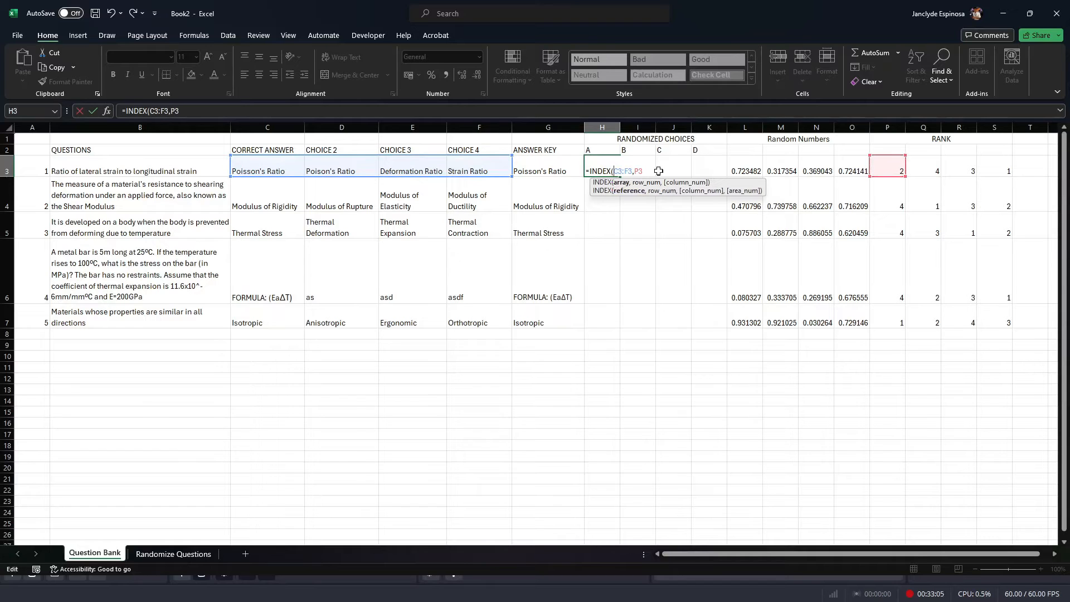
key(F4)
key(F4)
key(F4)
text())
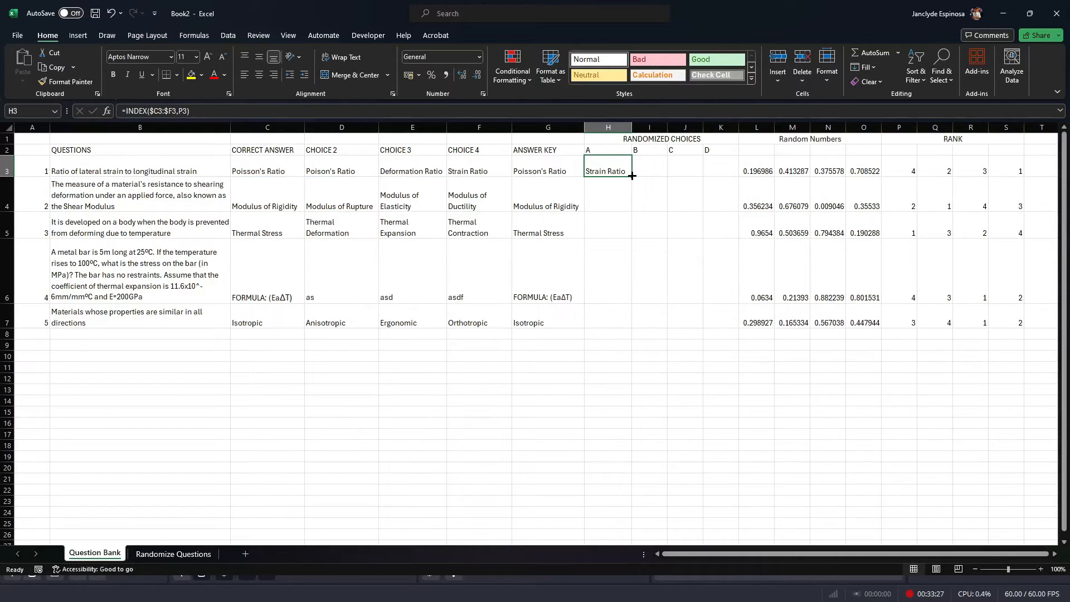
drag(632, 176, 731, 176)
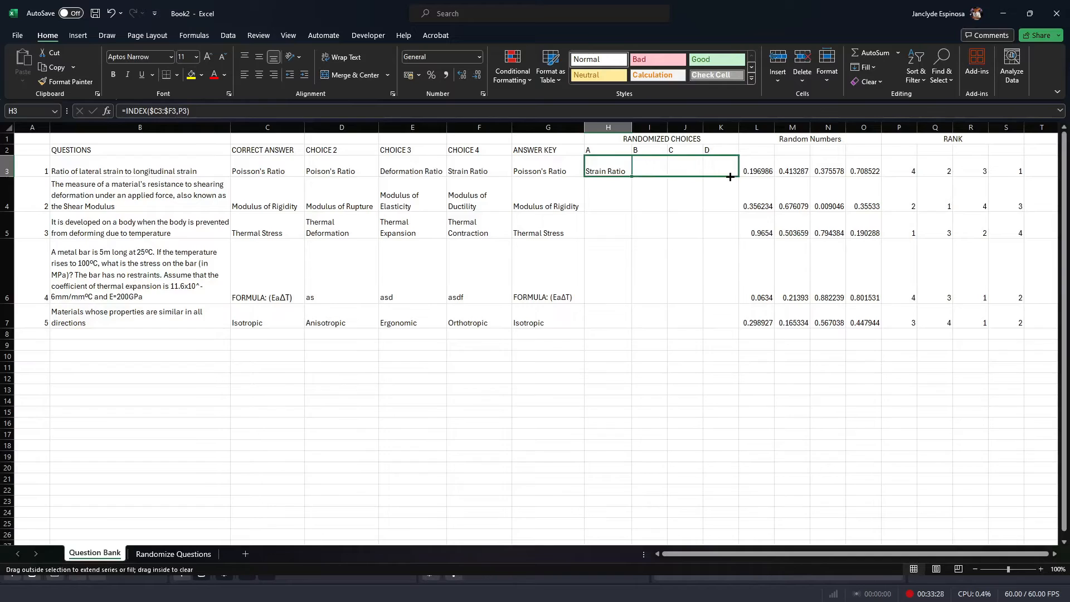
drag(731, 176, 731, 176)
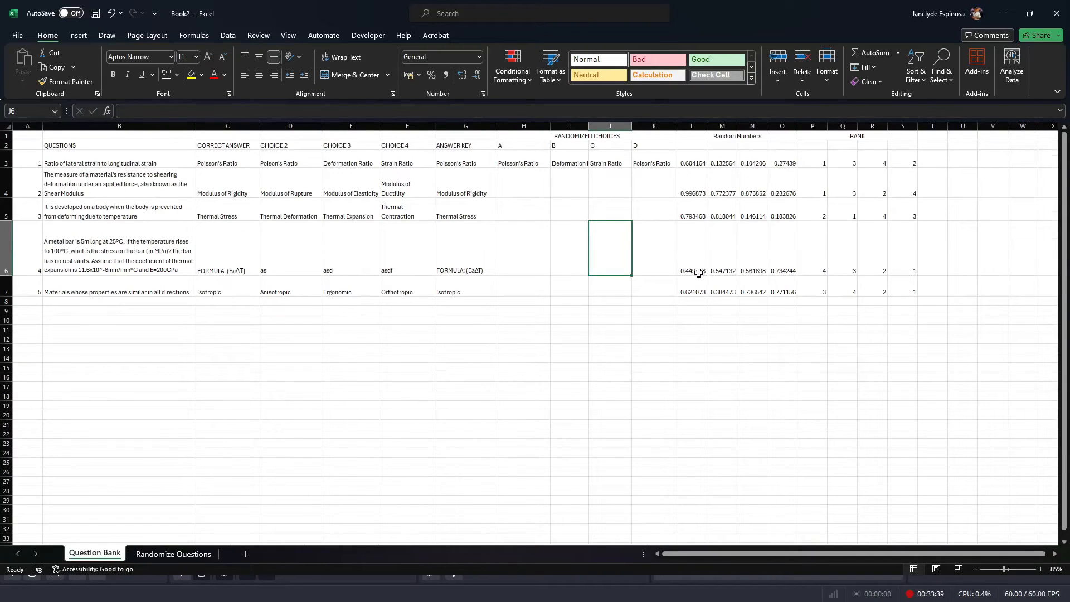
Step: Compare the ranks in P3 and Q3 with the randomized choices in row 3 and their source choices
click(817, 166)
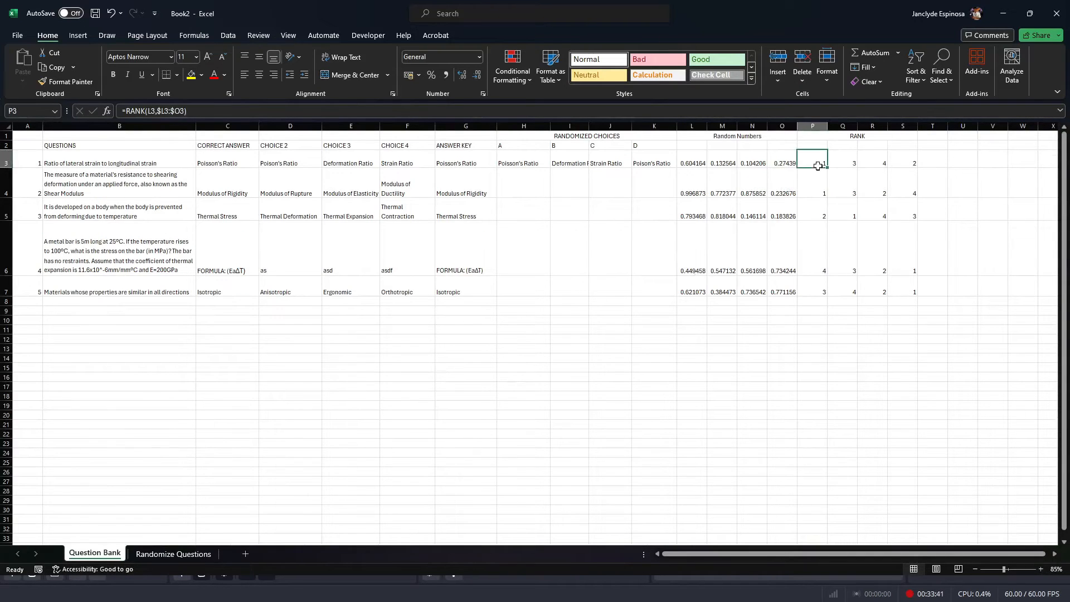
click(540, 163)
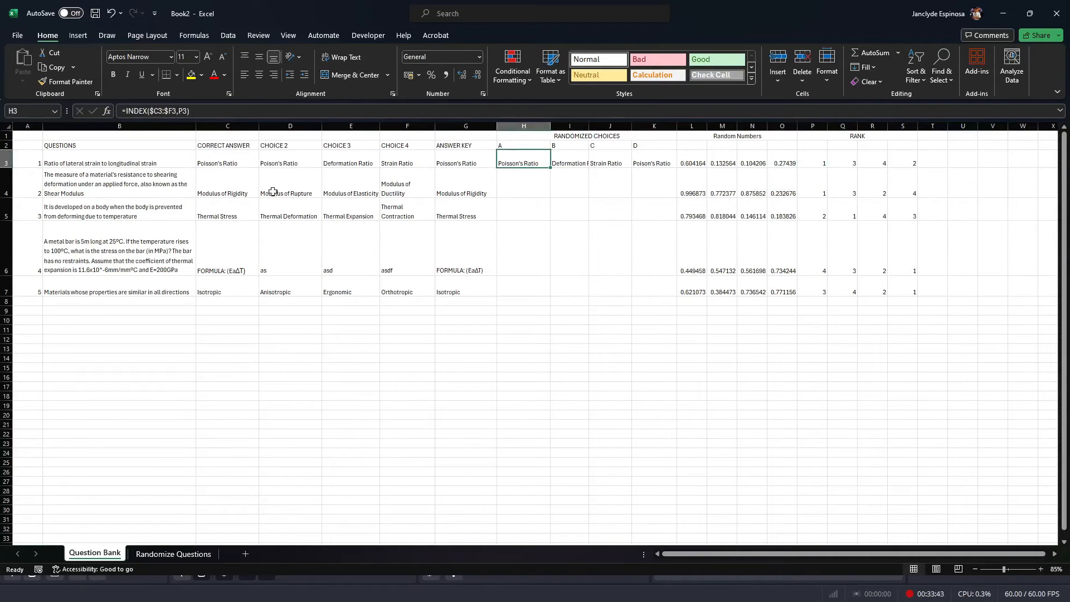
click(245, 163)
click(569, 164)
click(843, 164)
click(340, 166)
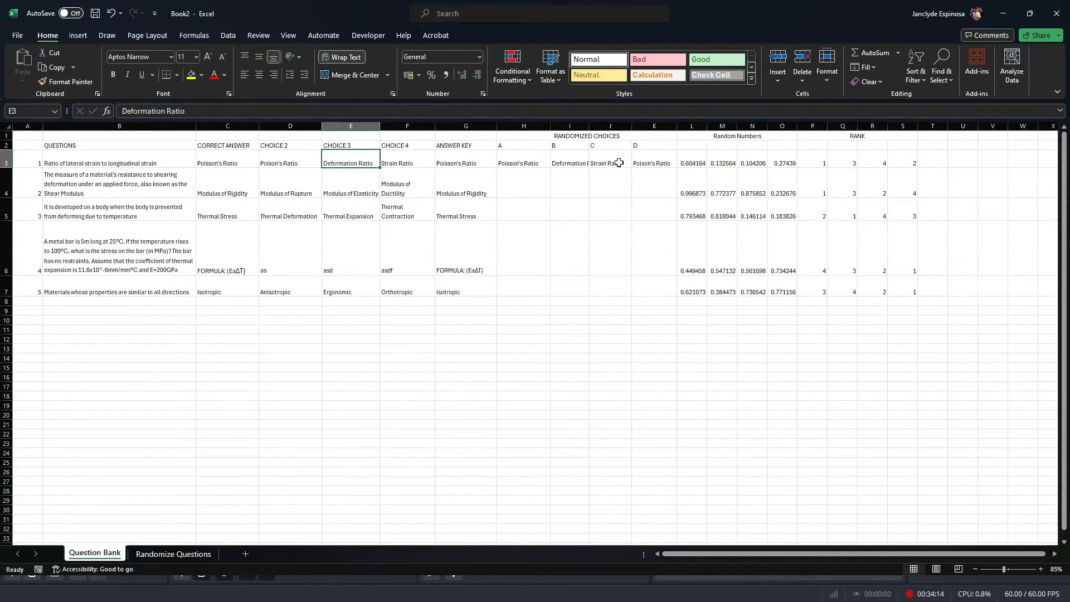
click(616, 164)
Step: Label the rank columns A, B, C and D in P2:S2
click(813, 145)
text(A)
key(Tab)
text(B)
key(Tab)
text(C)
key(Tab)
text(D)
key(Tab)
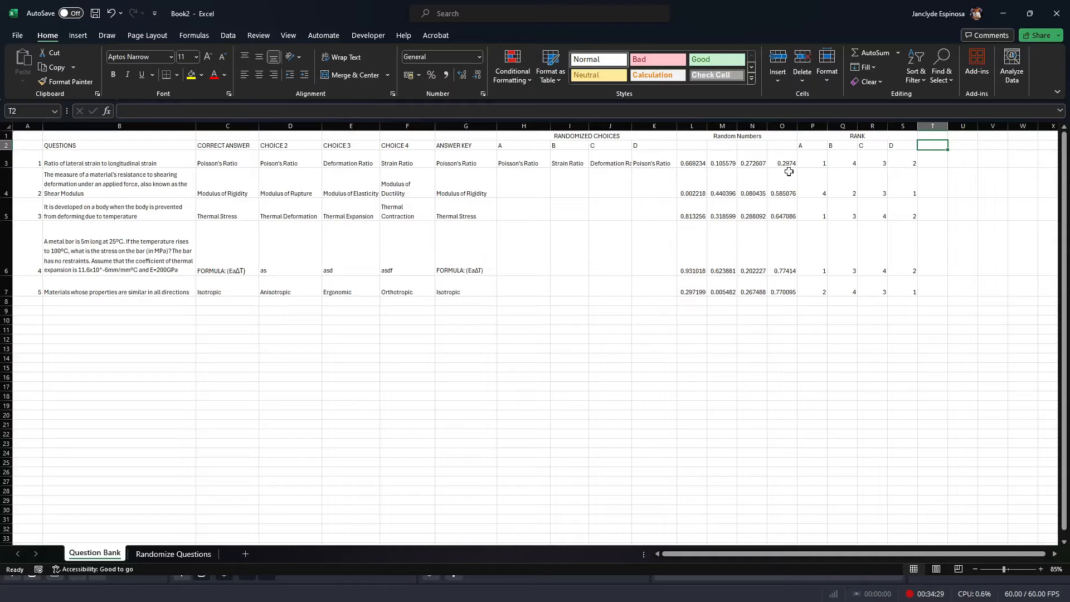
Step: Check the A and B ranks in row 3 against the original choices and the randomized choice in I3
click(818, 162)
click(226, 164)
click(852, 162)
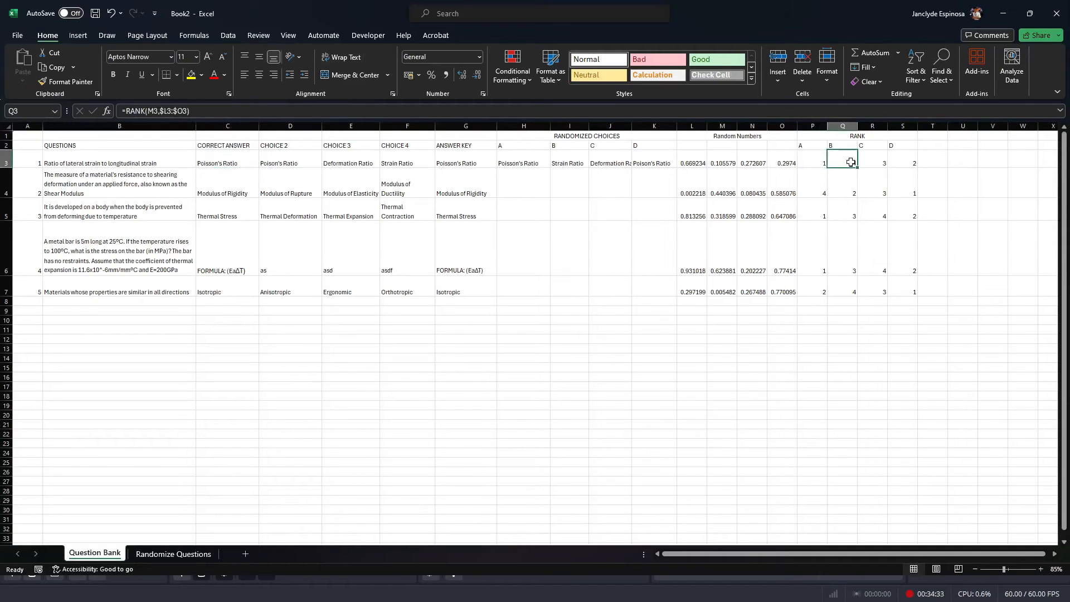
click(413, 162)
click(577, 165)
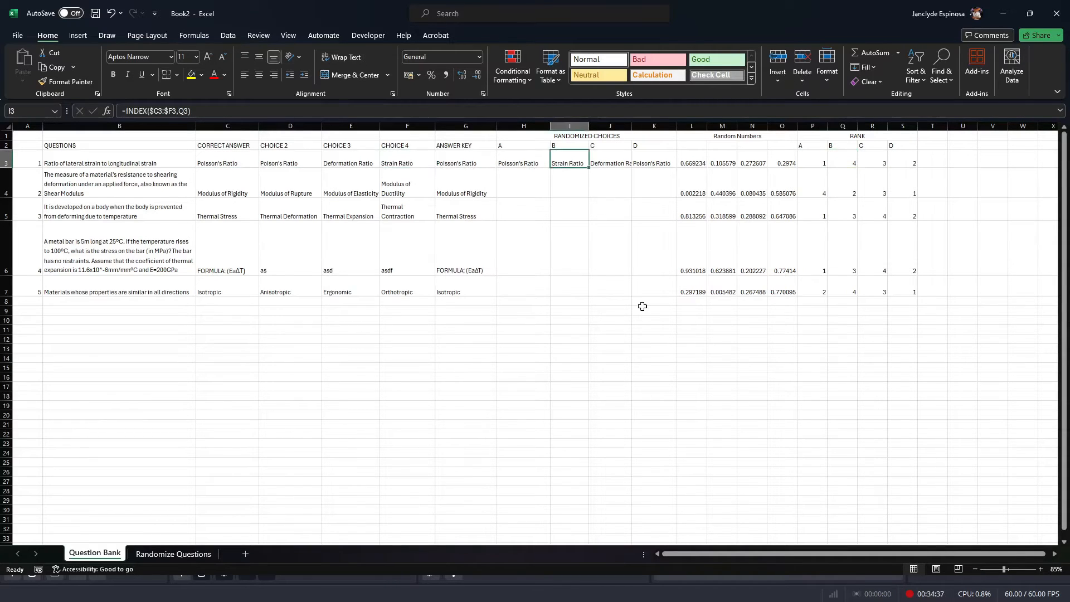
Step: Fill the randomized choice formulas in H3:K3 down to row 7
key(Right)
drag(530, 163, 664, 161)
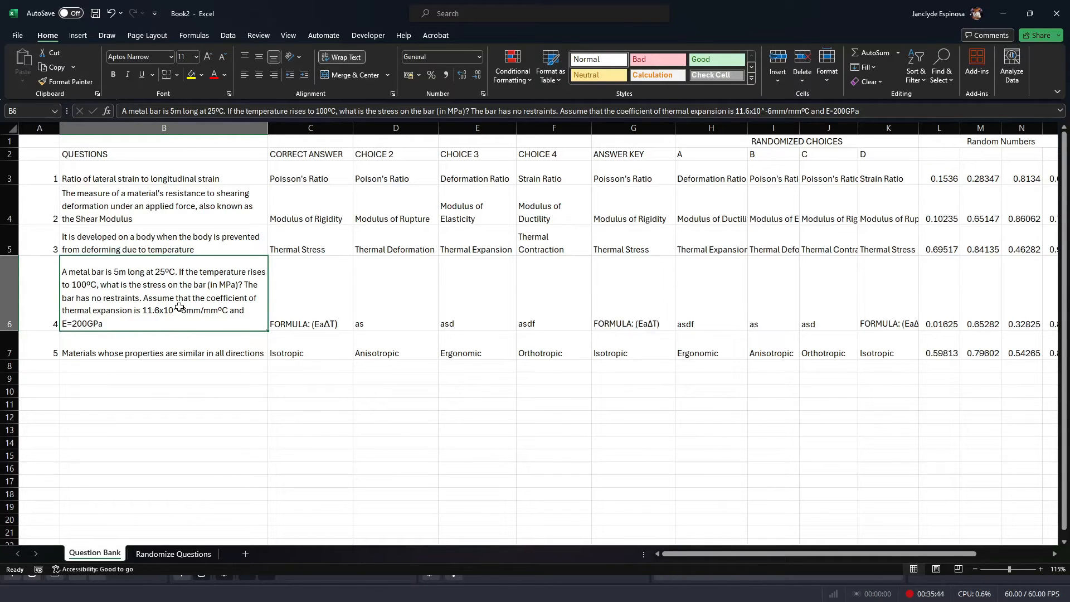
Step: Turn the metal bar question in B6 into a text formula by adding an equals sign and enclosing quotation marks
double_click(207, 309)
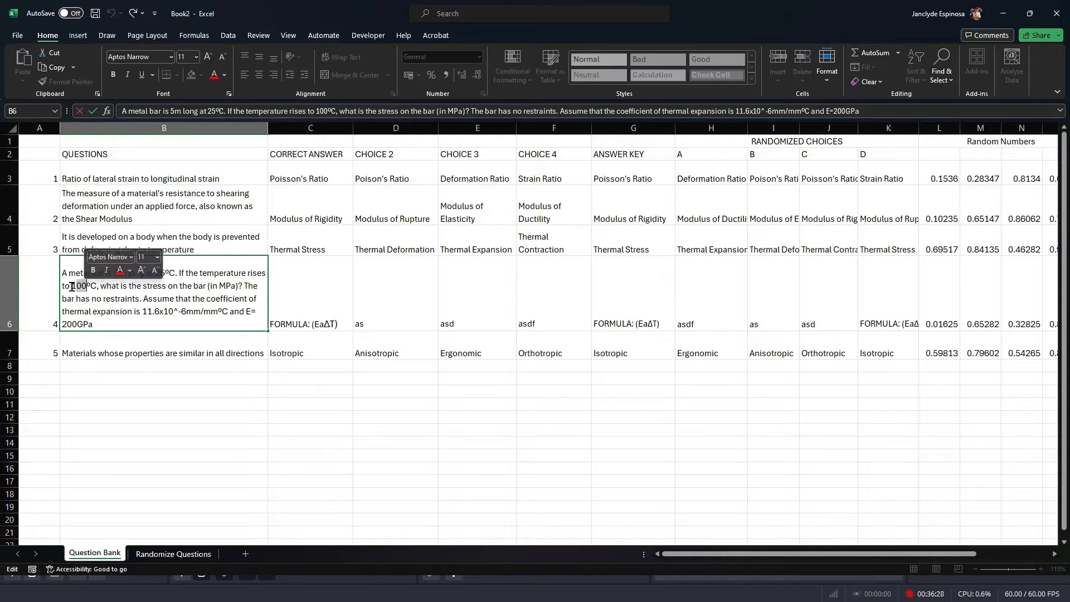
drag(71, 285, 86, 286)
key(ctrl+Home)
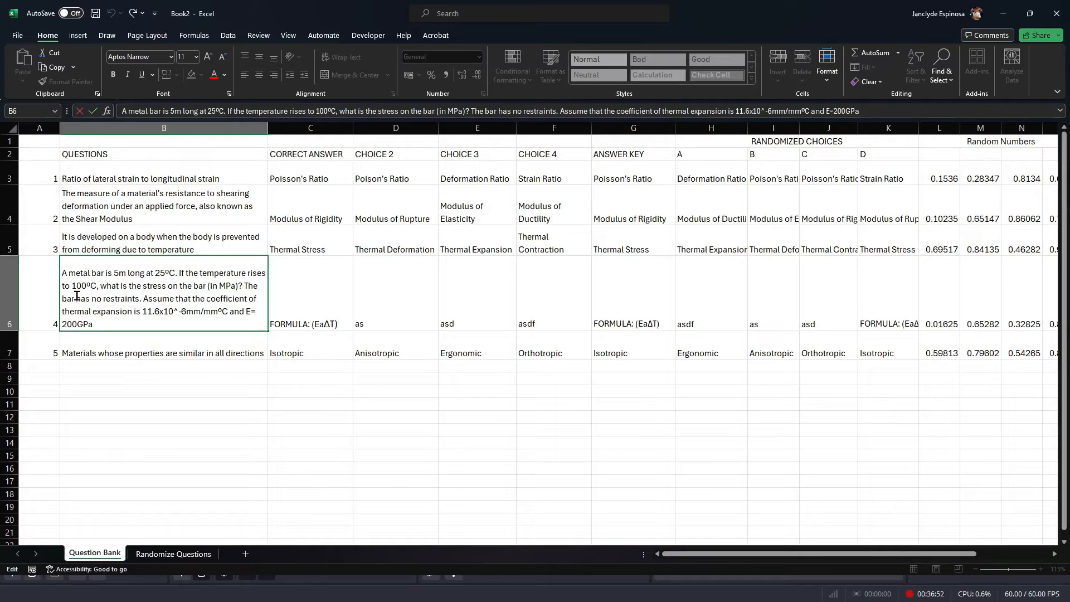
drag(62, 273, 112, 328)
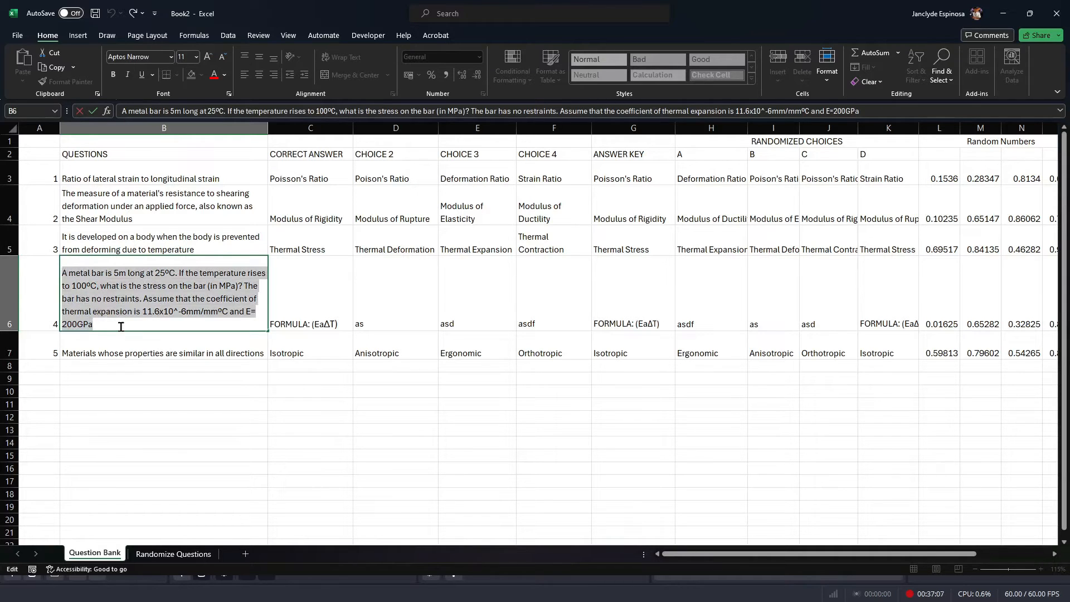
click(94, 279)
click(63, 273)
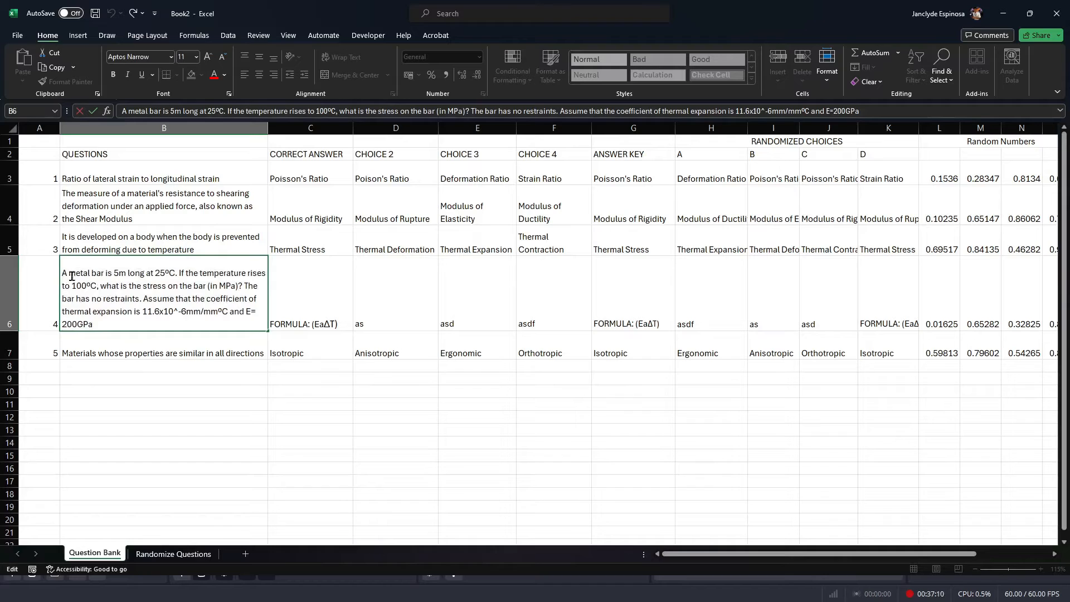
text(=)
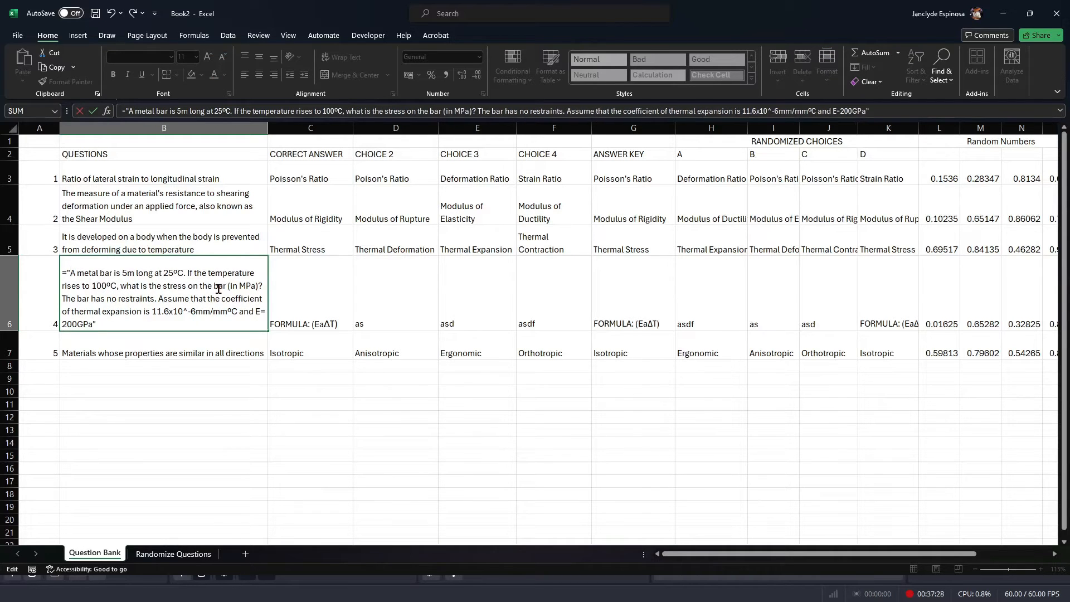
Step: Replace the 100 in B6's question formula with RANDBETWEEN(100,130), joined to the quoted text on both sides with ampersands
text(")
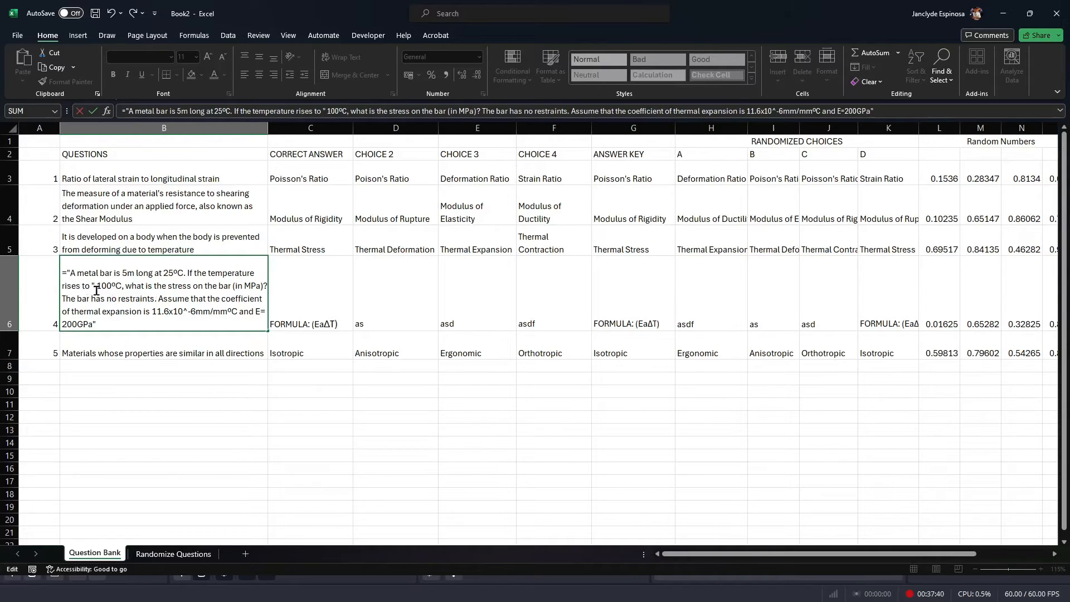
text(")
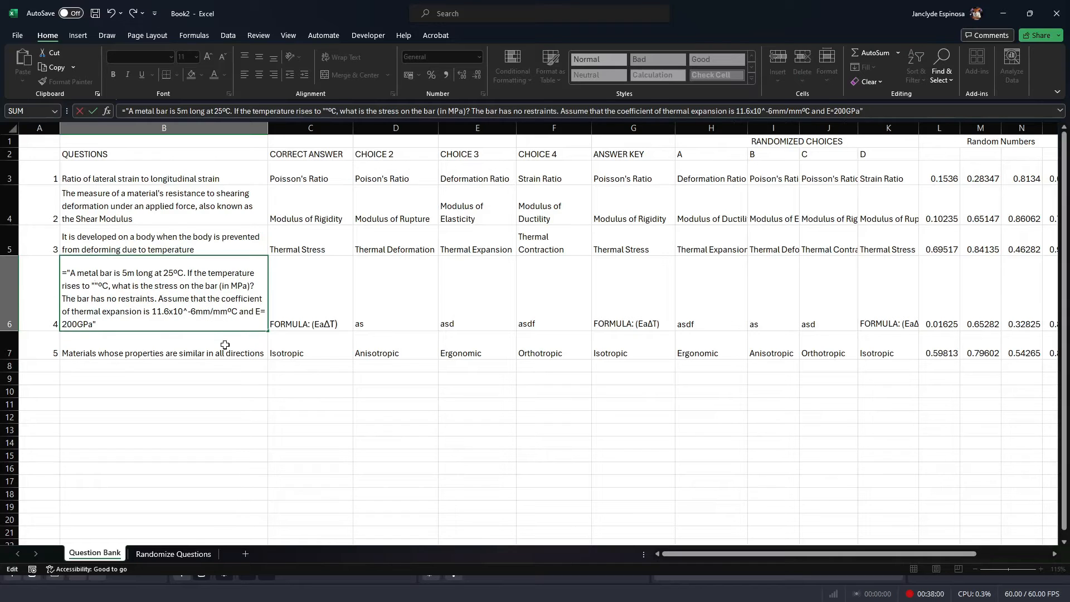
text(&)
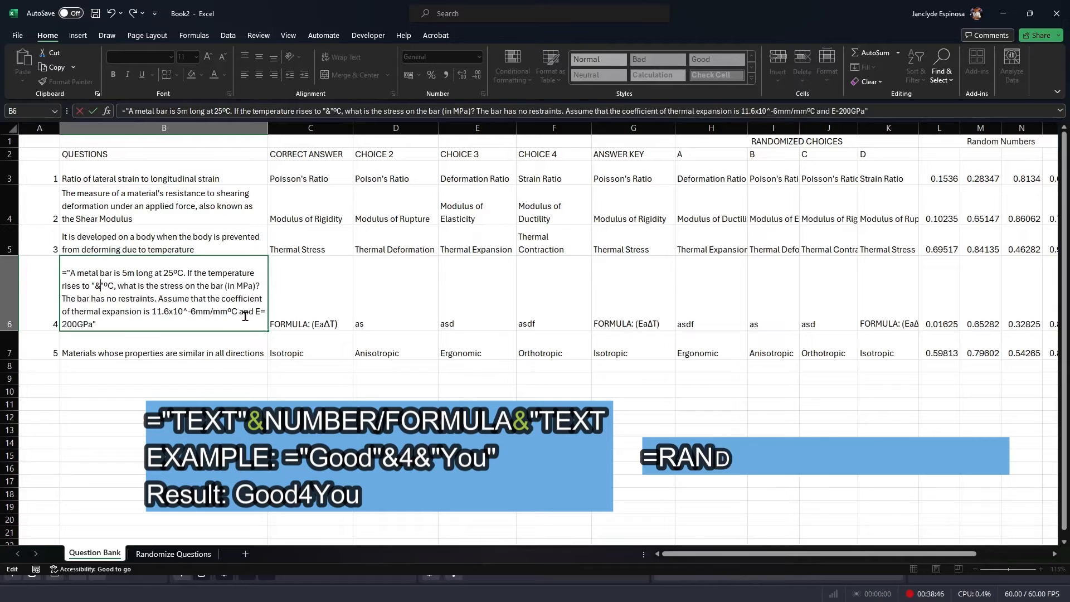
text(RAND)
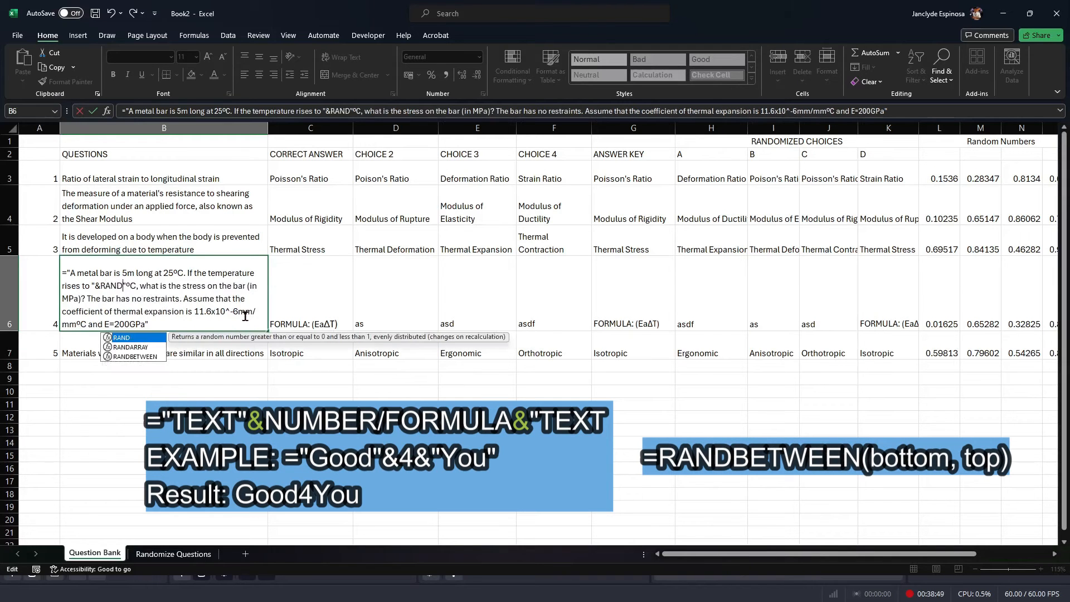
double_click(136, 356)
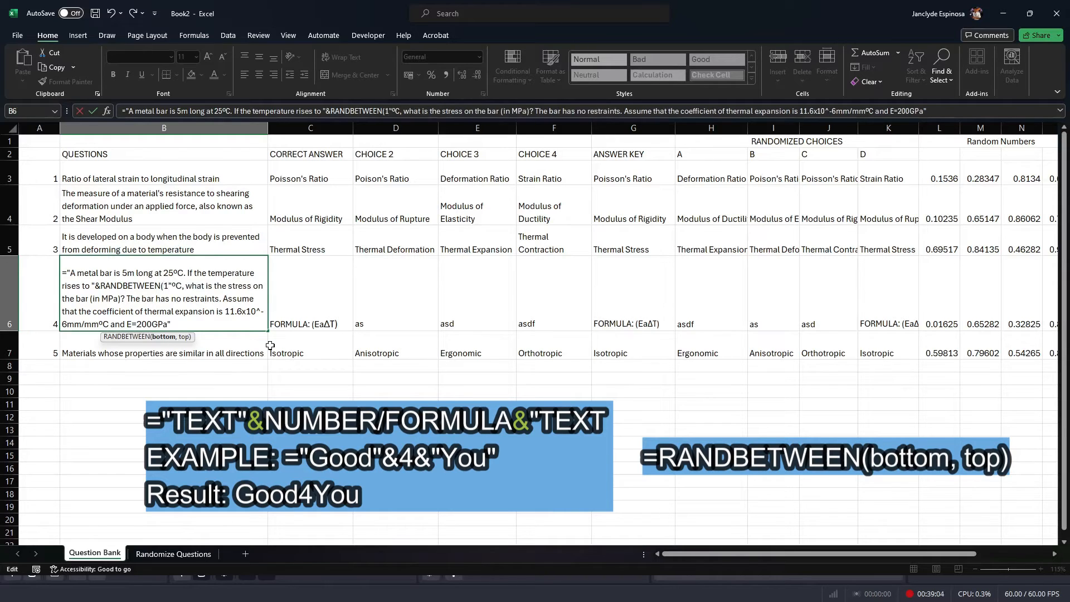
text(100,)
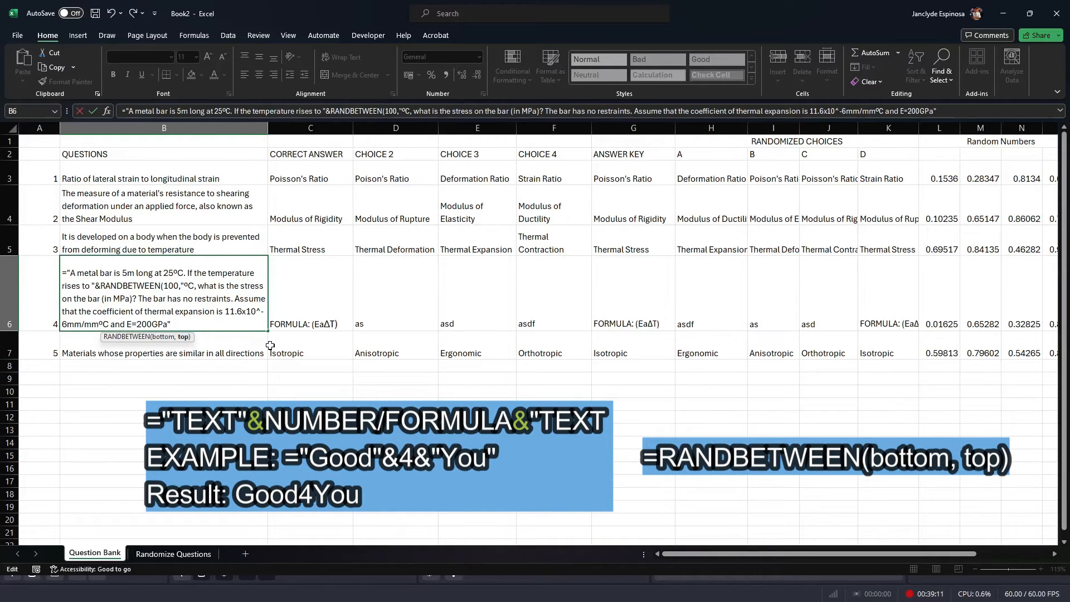
text(130))
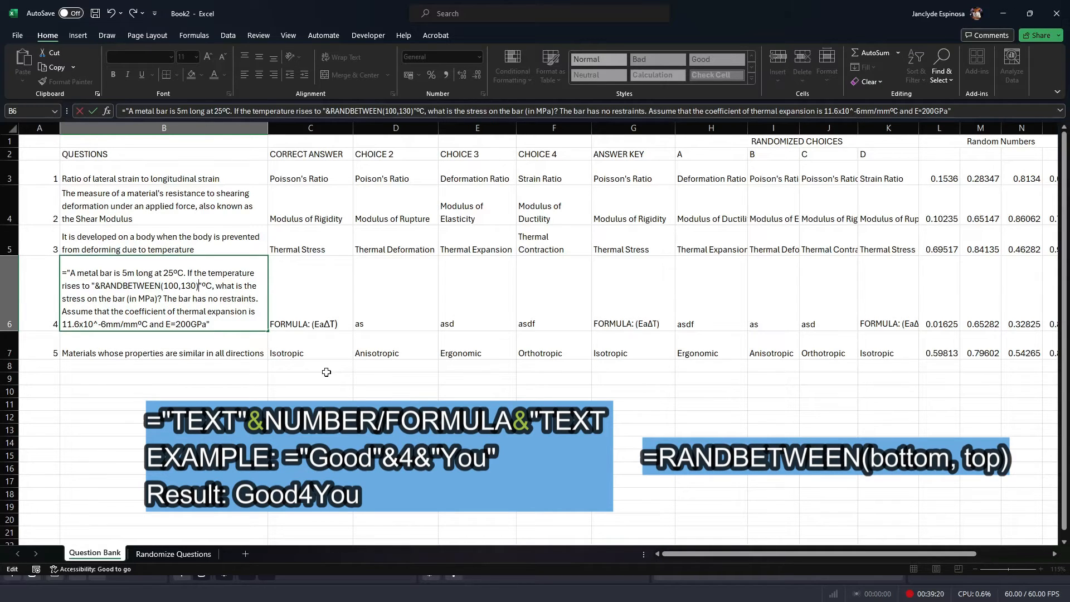
text(&)
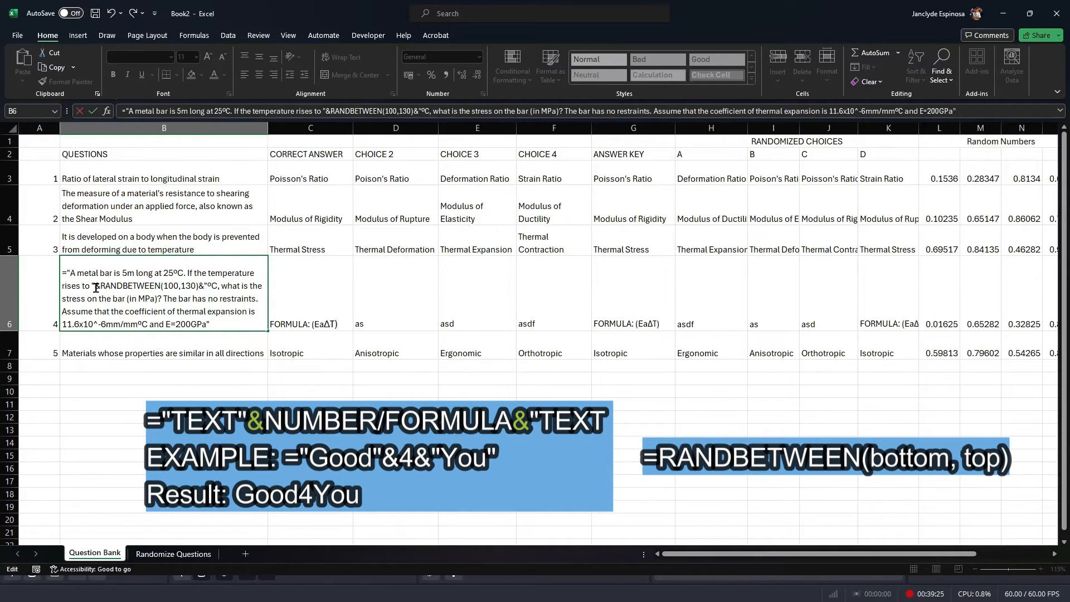
drag(95, 286, 197, 286)
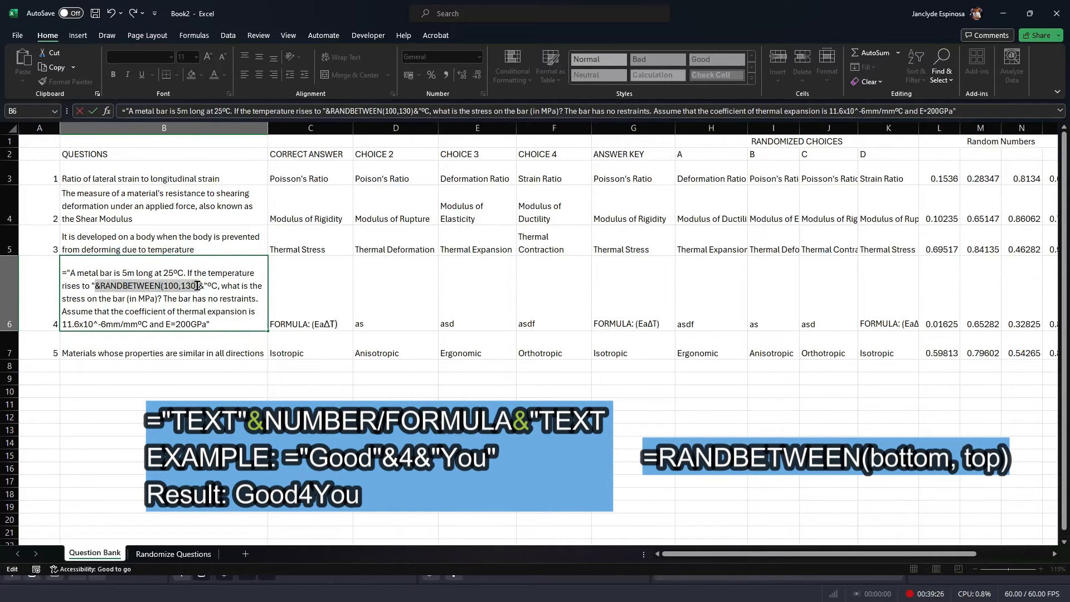
key(Return)
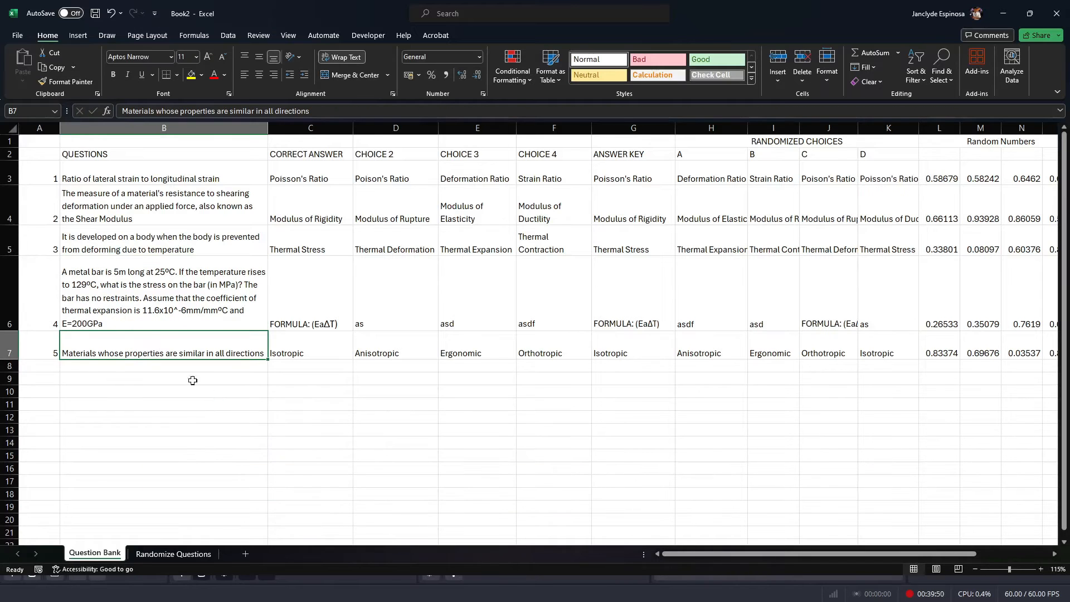
Step: Replace the RANDBETWEEN function in B6's question formula with the constant 100 between the ampersands
click(96, 303)
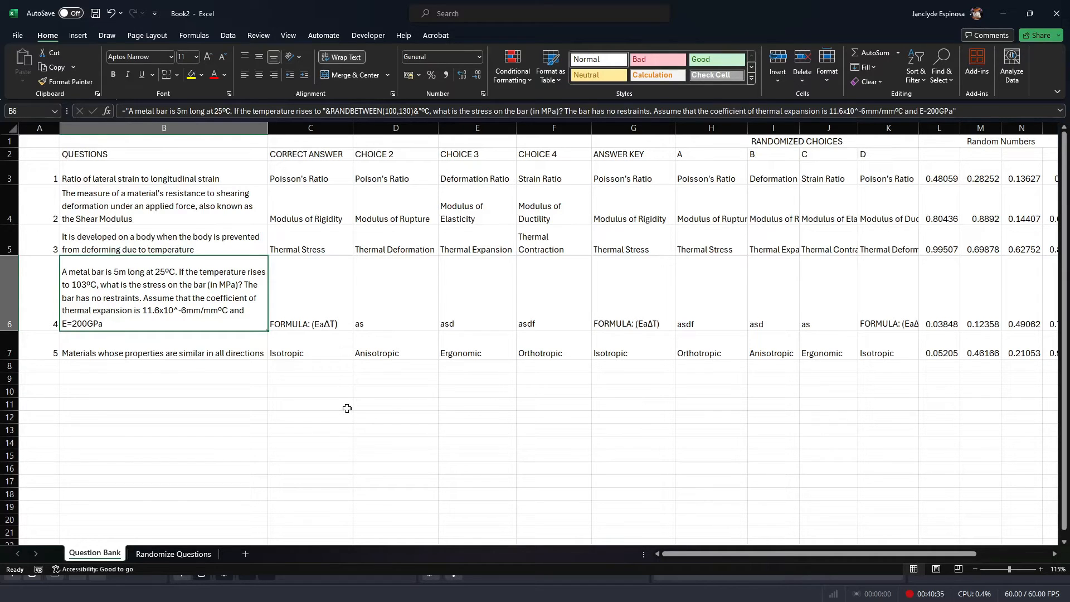
drag(323, 111, 422, 111)
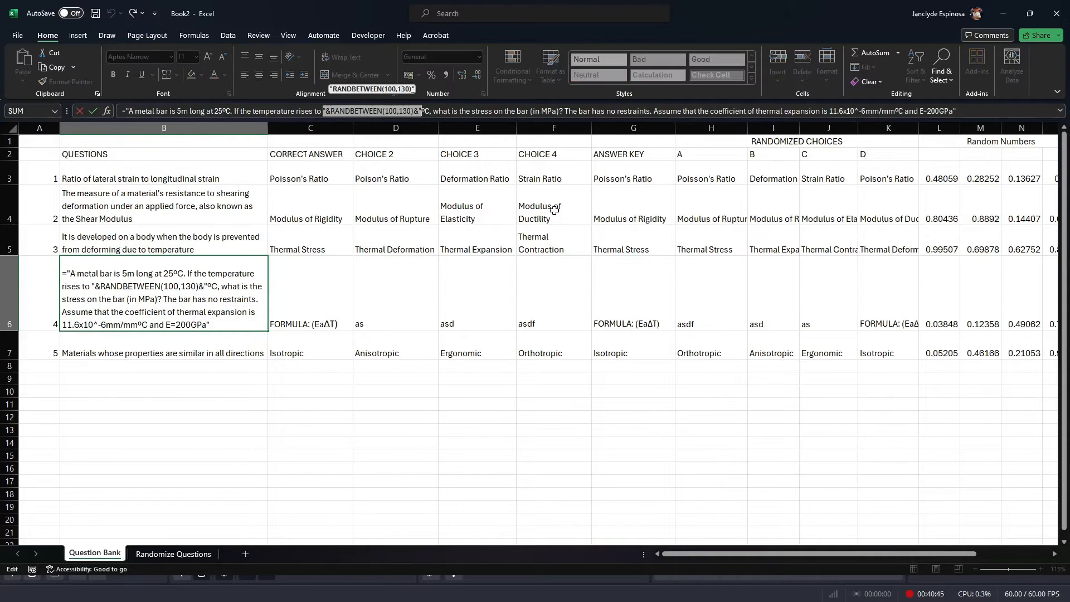
key(Delete)
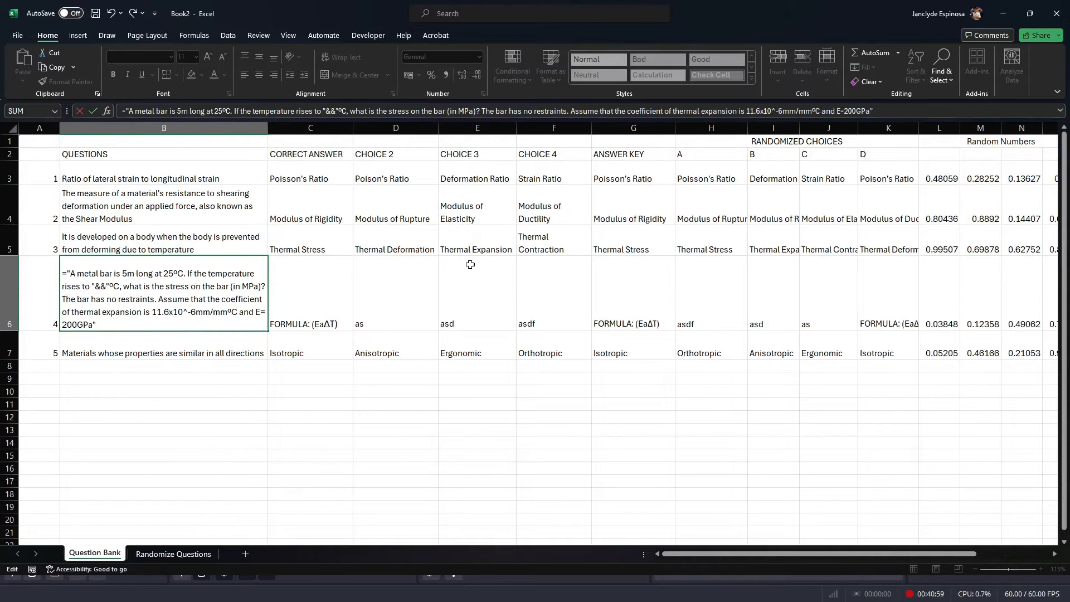
text(100)
key(ctrl+Return)
ctrl+scroll(269, 373, up, 1)
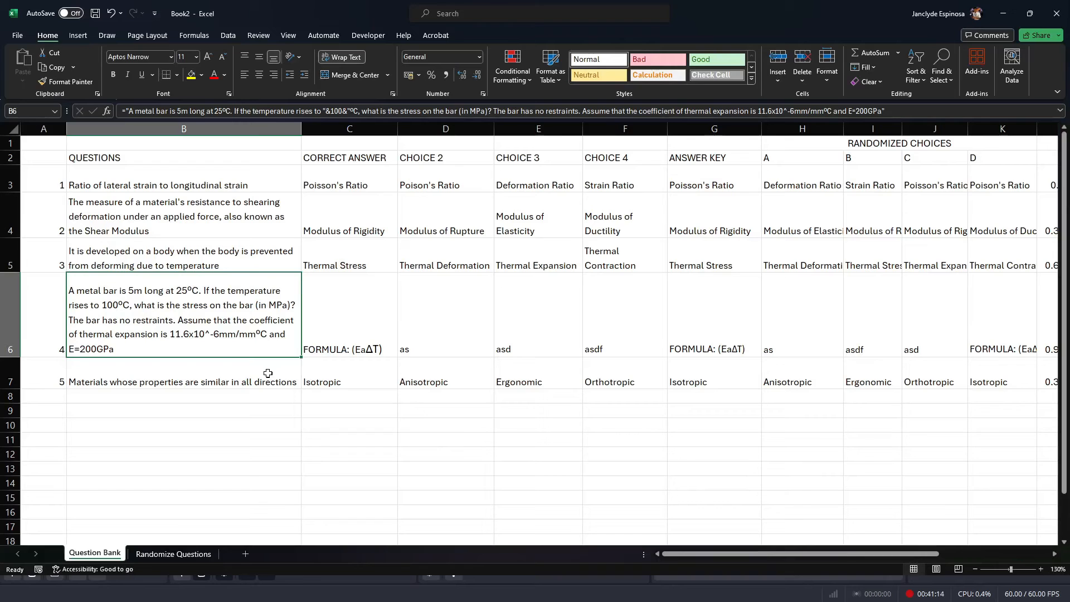
double_click(138, 350)
double_click(127, 308)
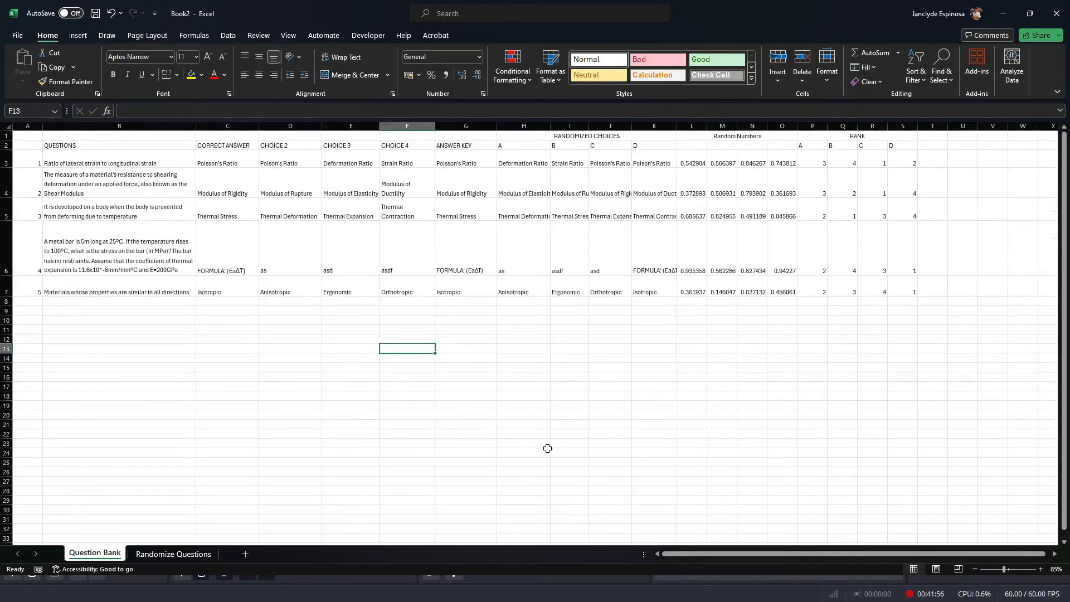
Step: Add the heading RANDOM CONSTANTS in T1
mouse_move(931, 138)
mouse_down()
mouse_move(968, 151)
mouse_move(934, 135)
mouse_up()
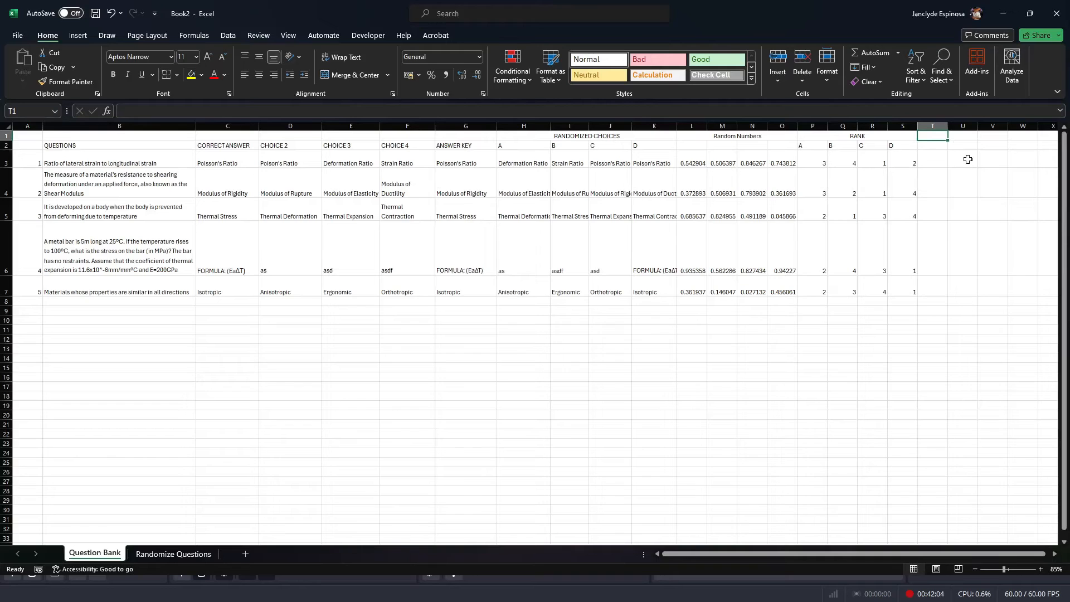
text(RANDOM CONSTANTS)
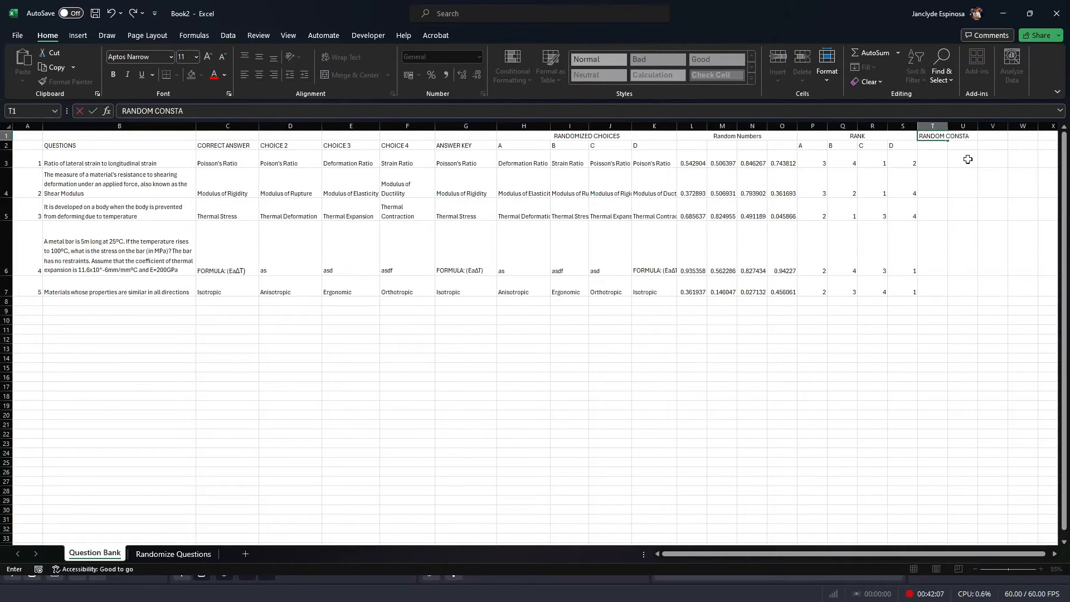
key(Return)
Step: Enter =RANDBETWEEN(100,130) in T6 as the random constant for the metal bar question
click(954, 268)
text(=RAN)
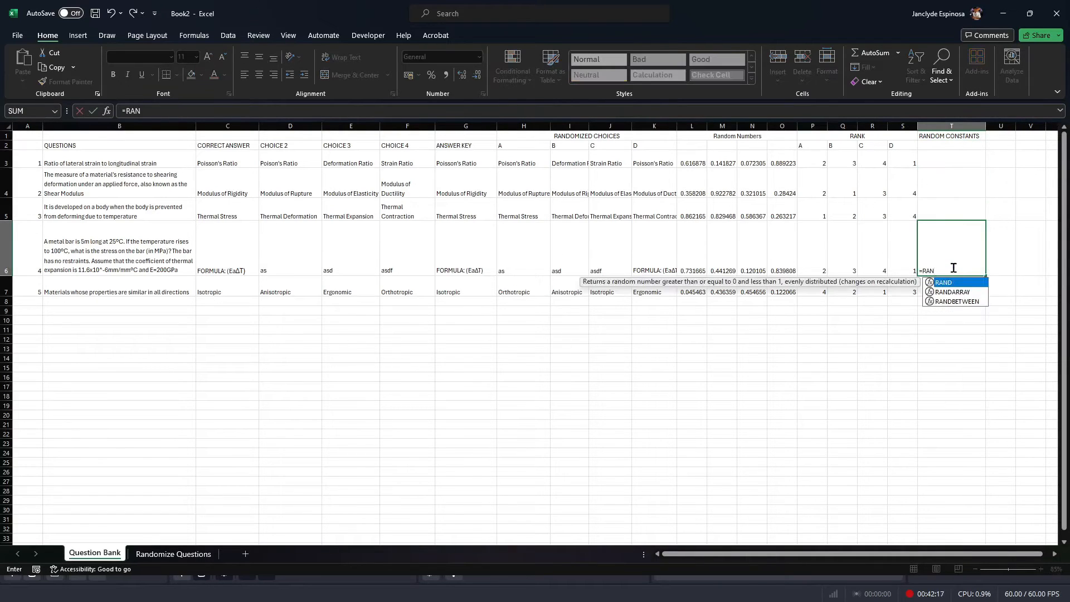
text(DBETWEEN()
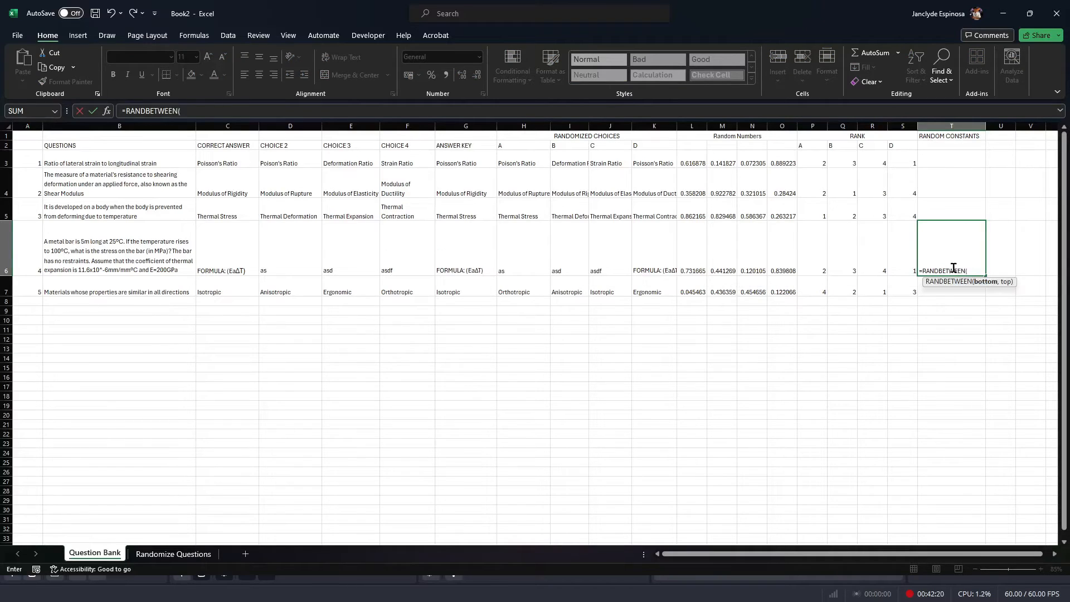
text(100,130))
key(Return)
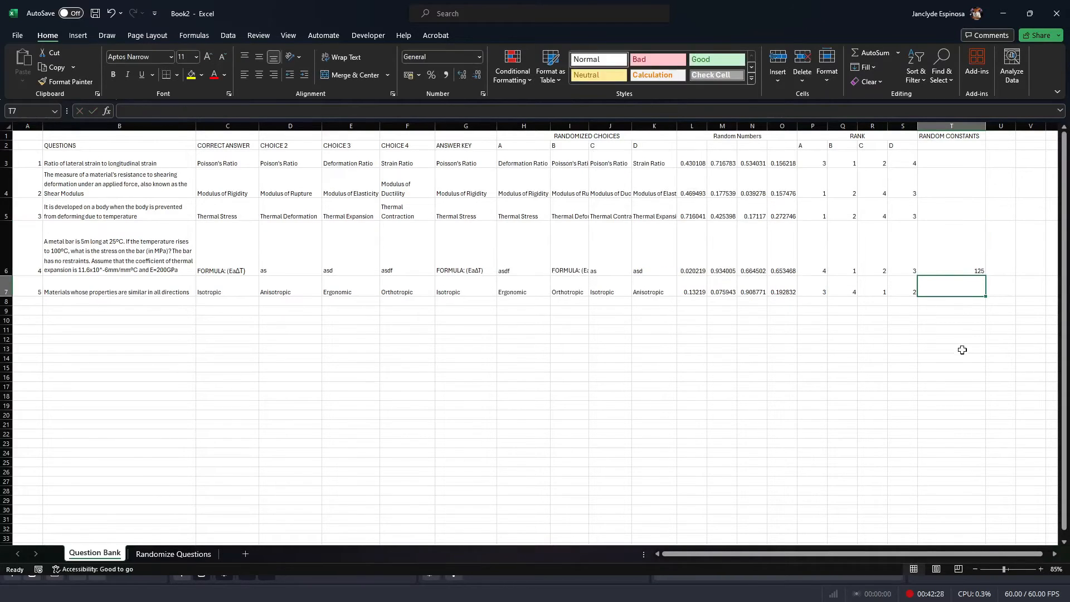
click(954, 266)
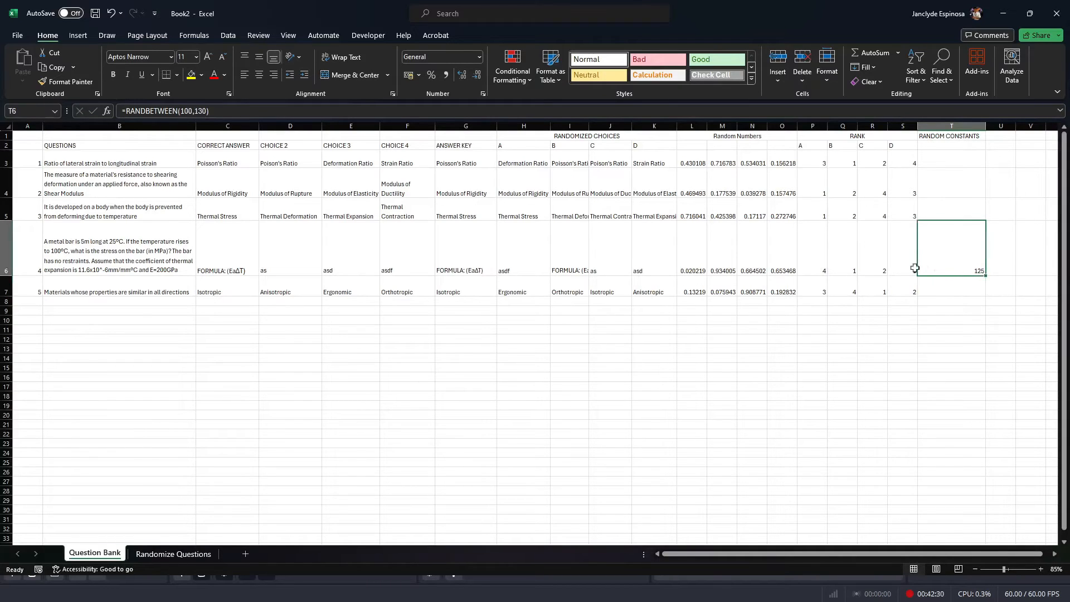
Step: Replace the constant 100 in B6's question formula with a reference to T6
click(79, 258)
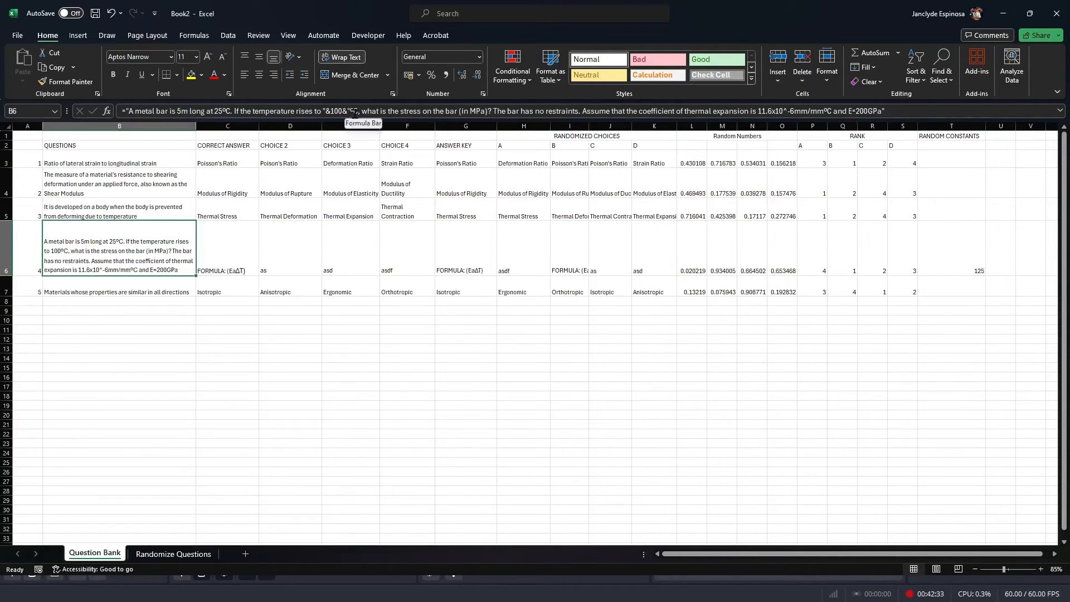
click(317, 114)
key(BackSpace)
key(BackSpace)
key(BackSpace)
click(955, 261)
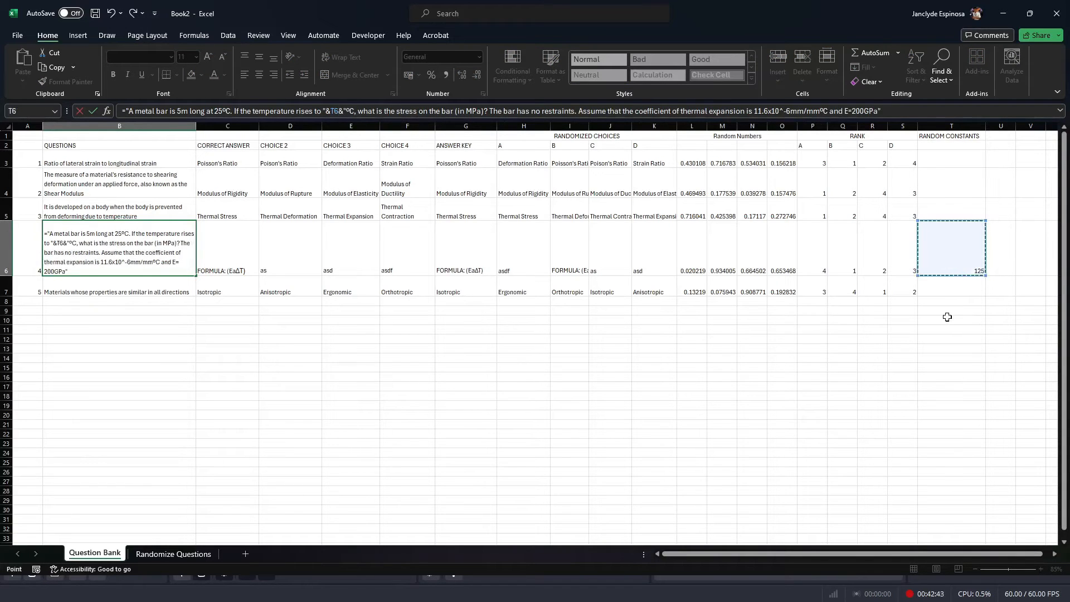
key(Return)
Step: Recalculate the sheet to check that the temperature in the metal bar question randomizes
scroll(65, 272, up, 2)
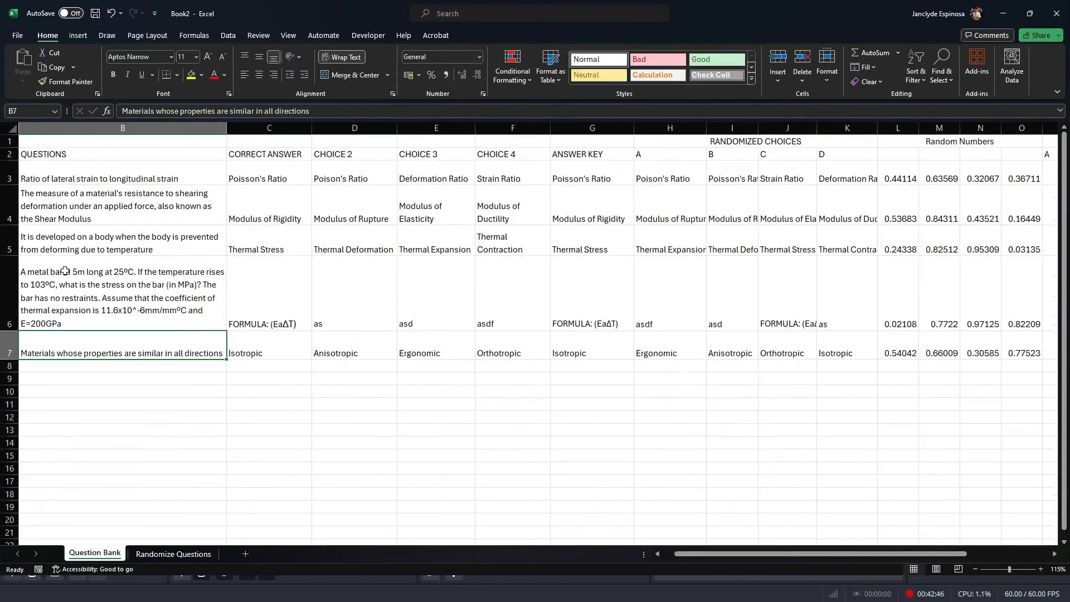
click(231, 381)
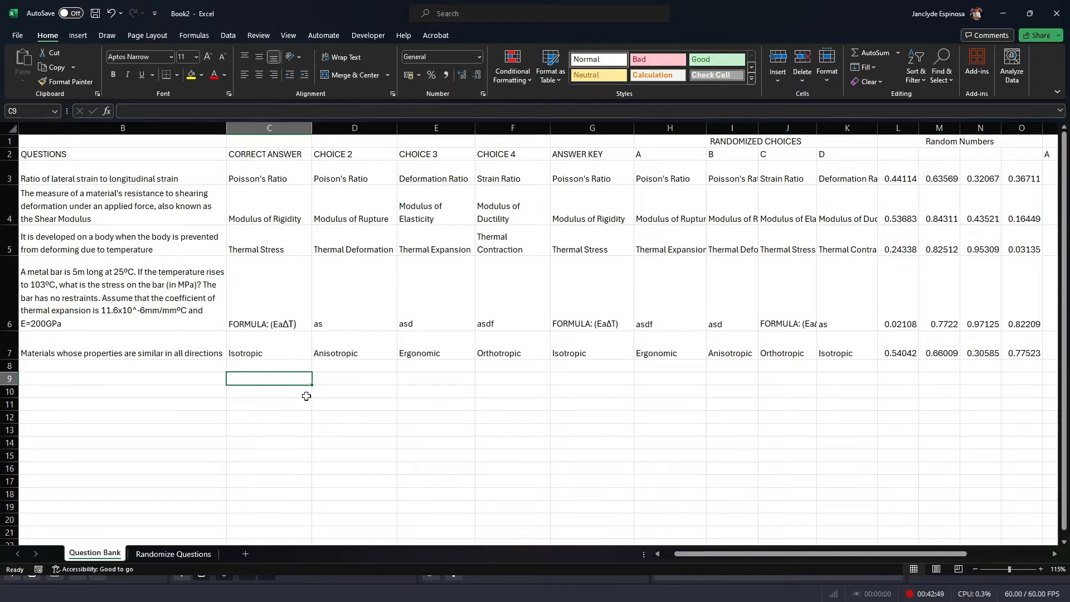
key(F9)
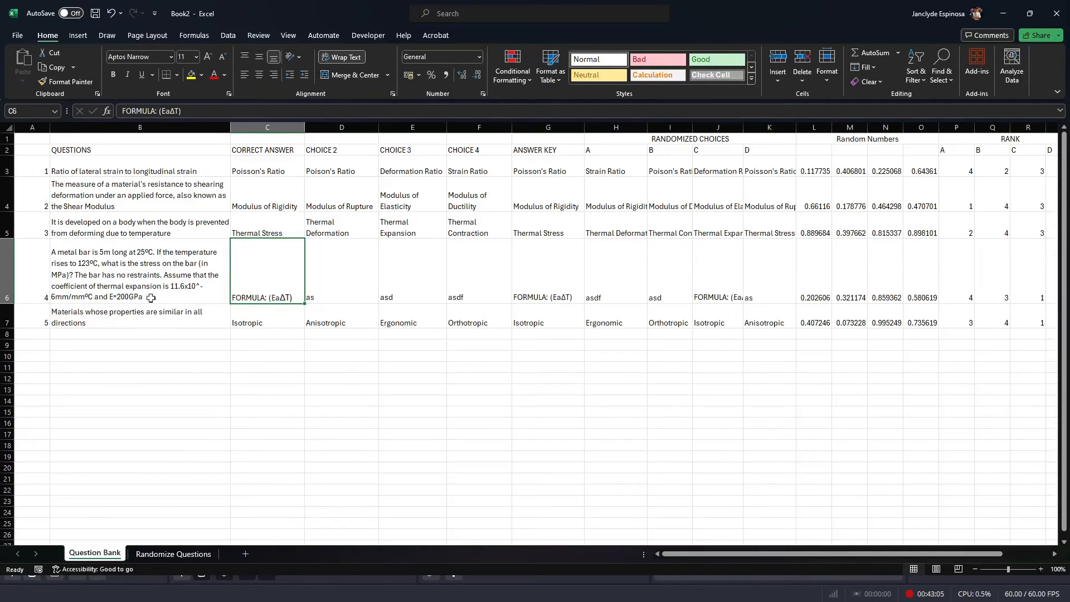
Step: Insert "a=" before the expansion coefficient in B6's question and copy the (EaΔT) note from C6 into C10
click(147, 284)
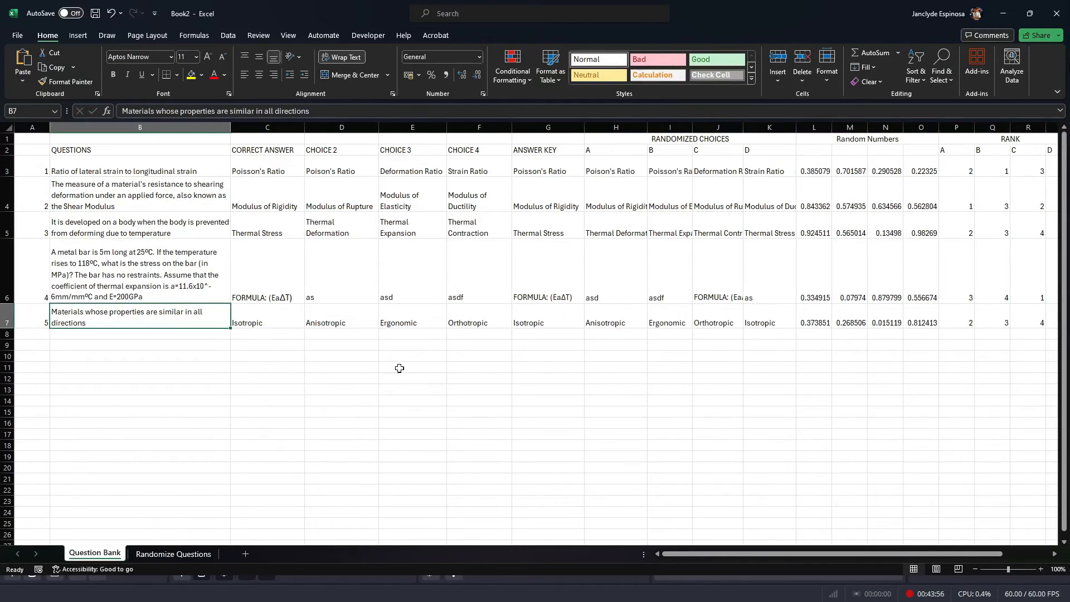
click(282, 290)
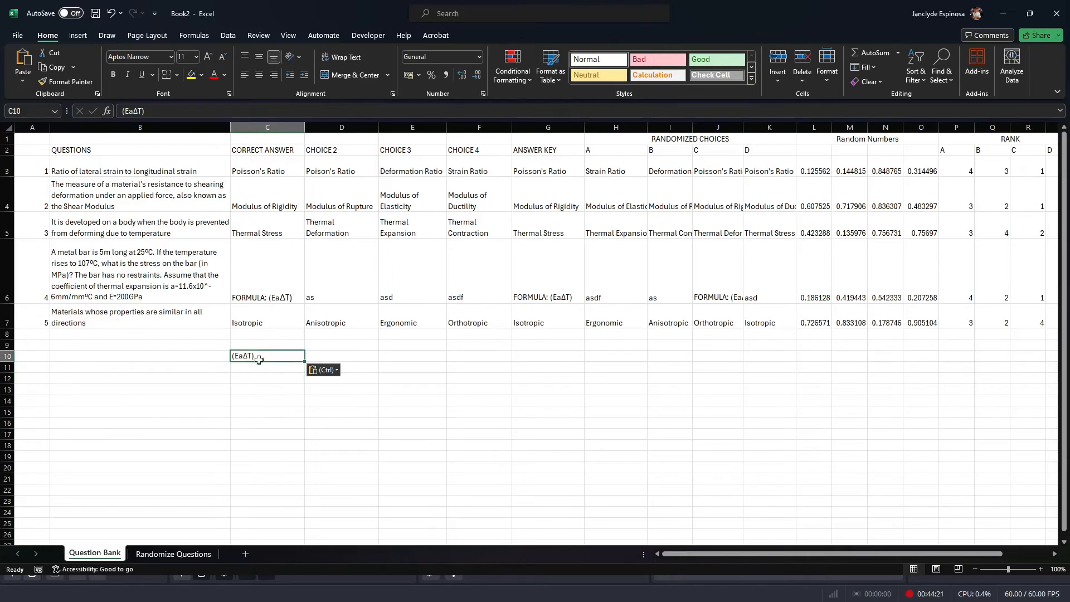
Step: Replace the note in C6 with the stress formula =200000*11.6*10^-6*(T6-25)
click(267, 284)
click(192, 110)
text(=)
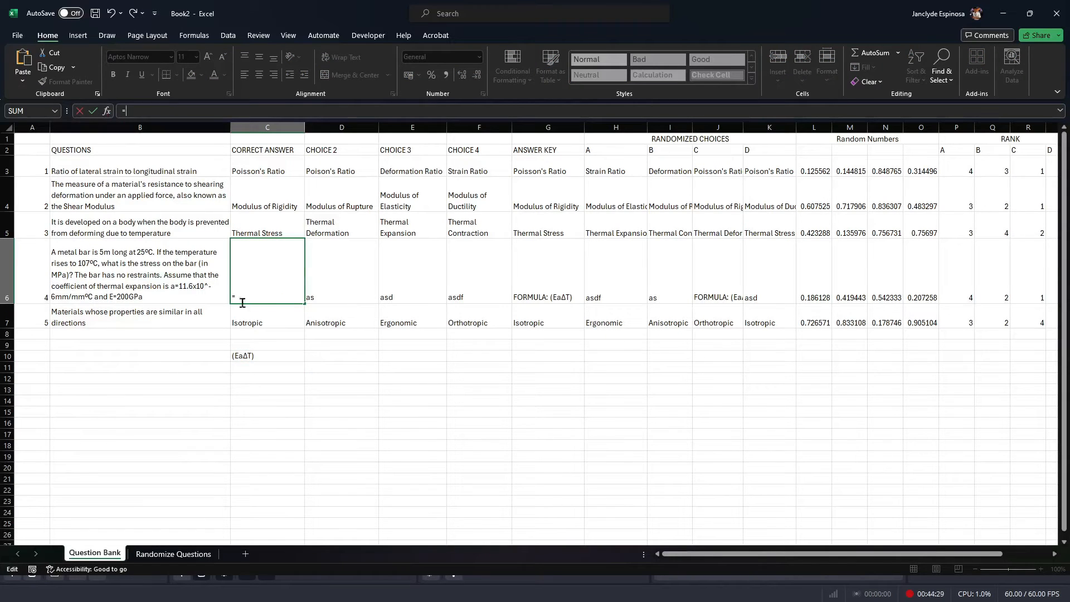
text(200000)
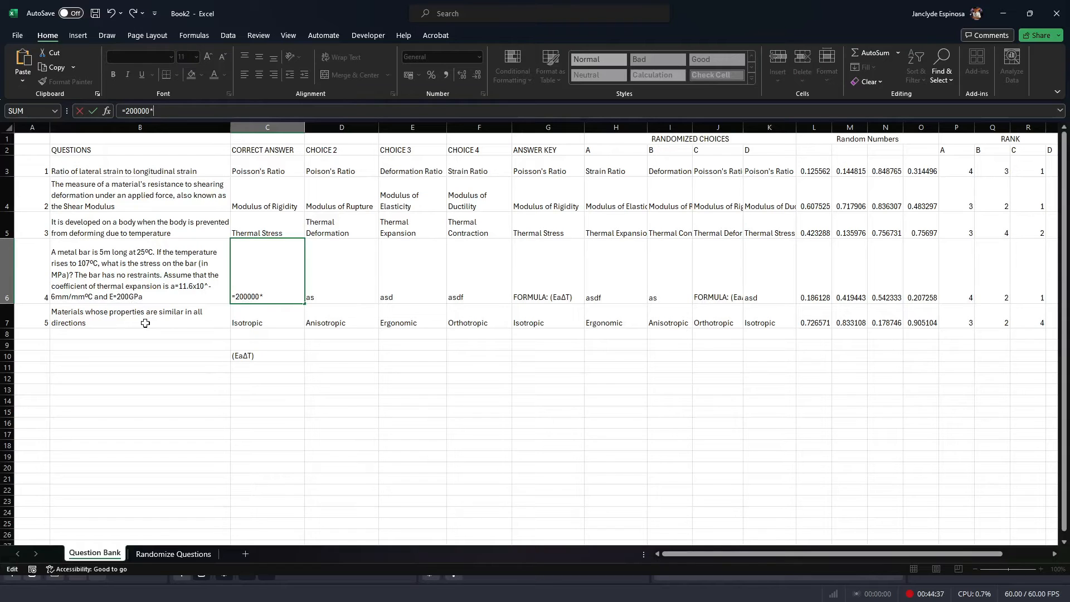
text(*11.6*10^-6*()
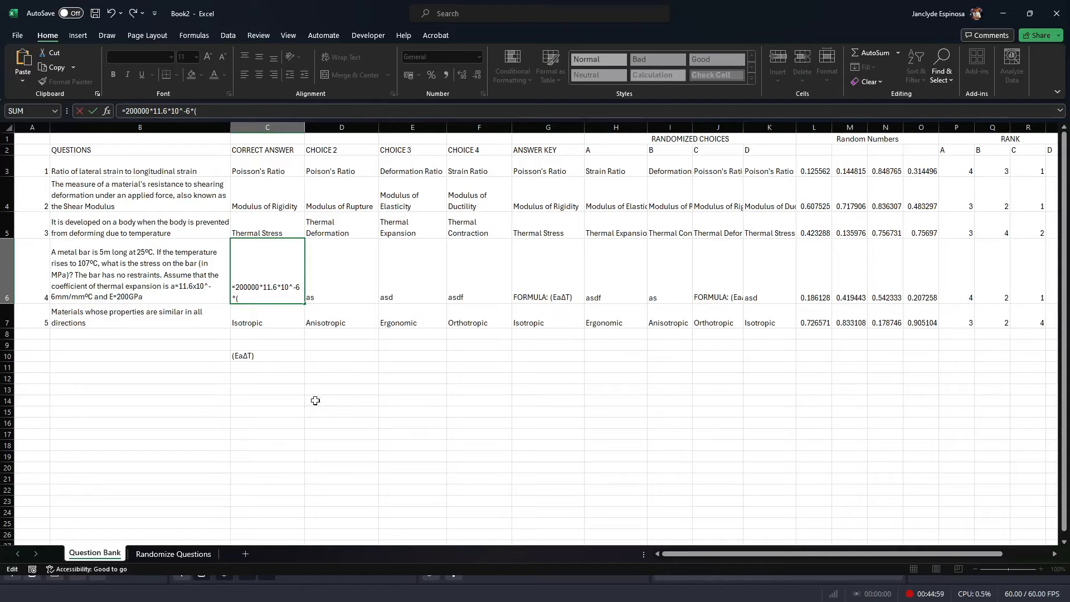
scroll(316, 401, right, 3)
click(981, 278)
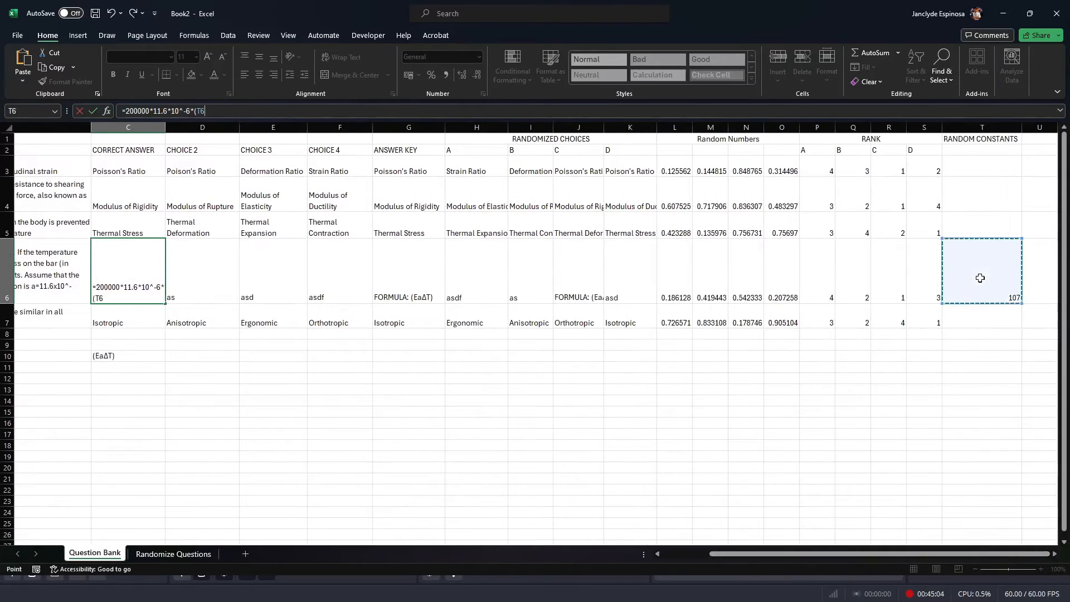
scroll(981, 278, left, 3)
text(-25)
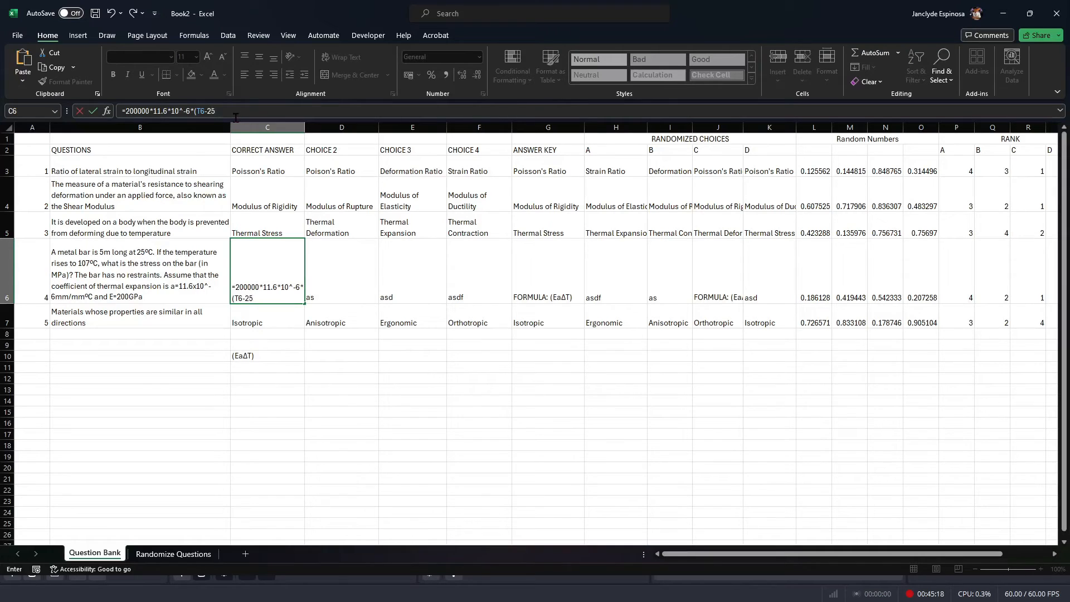
key(ctrl+Return)
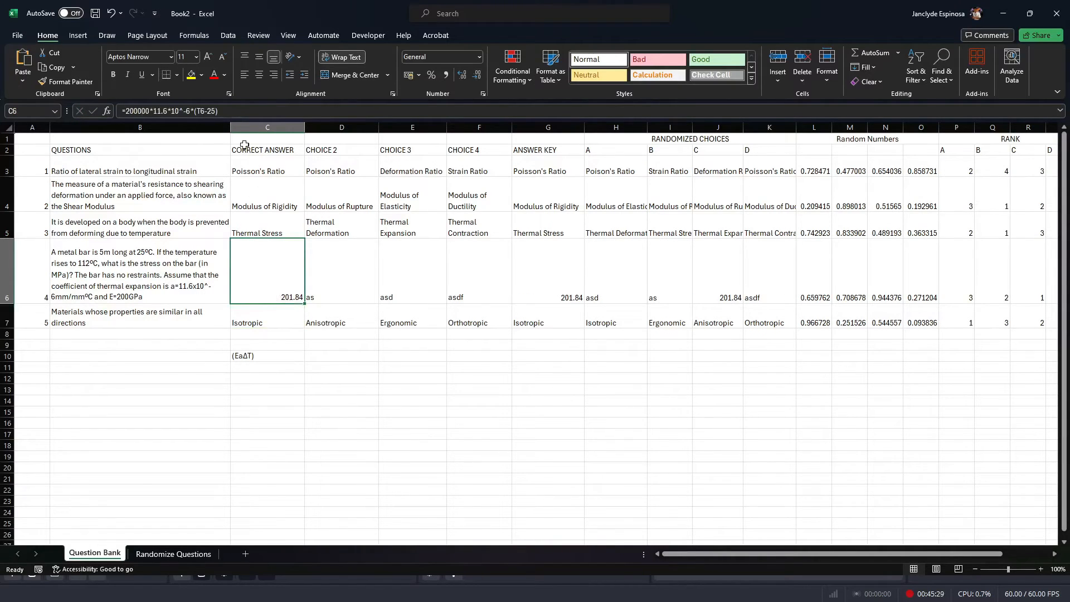
Step: Append &"(Compressive Stress)" to the stress formula in C6 and fill the formula across to F6
key(F2)
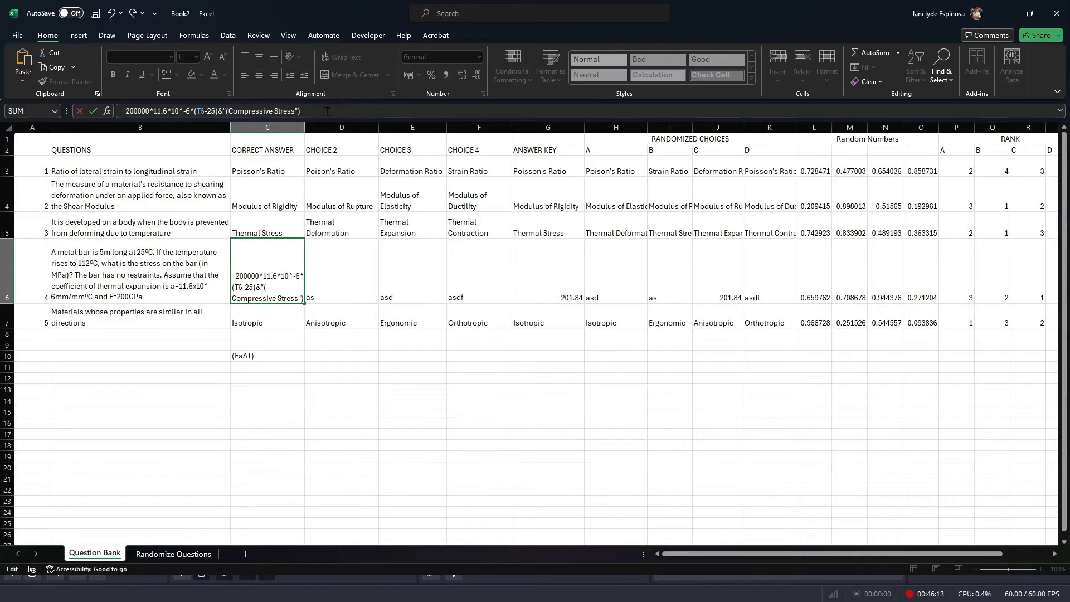
key(BackSpace)
text(")
key(Return)
key(Up)
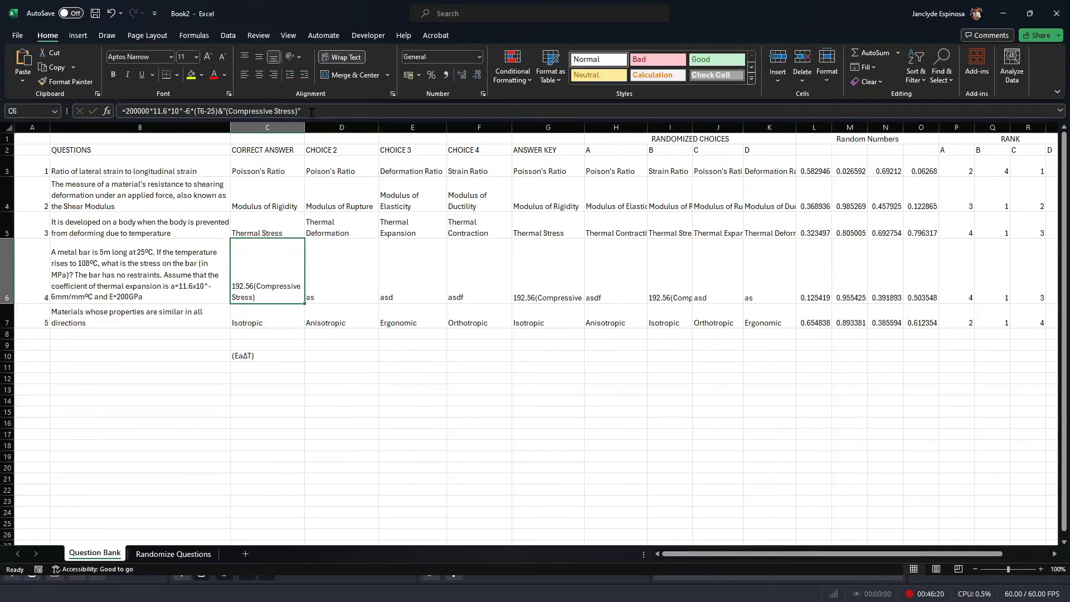
drag(305, 304, 487, 293)
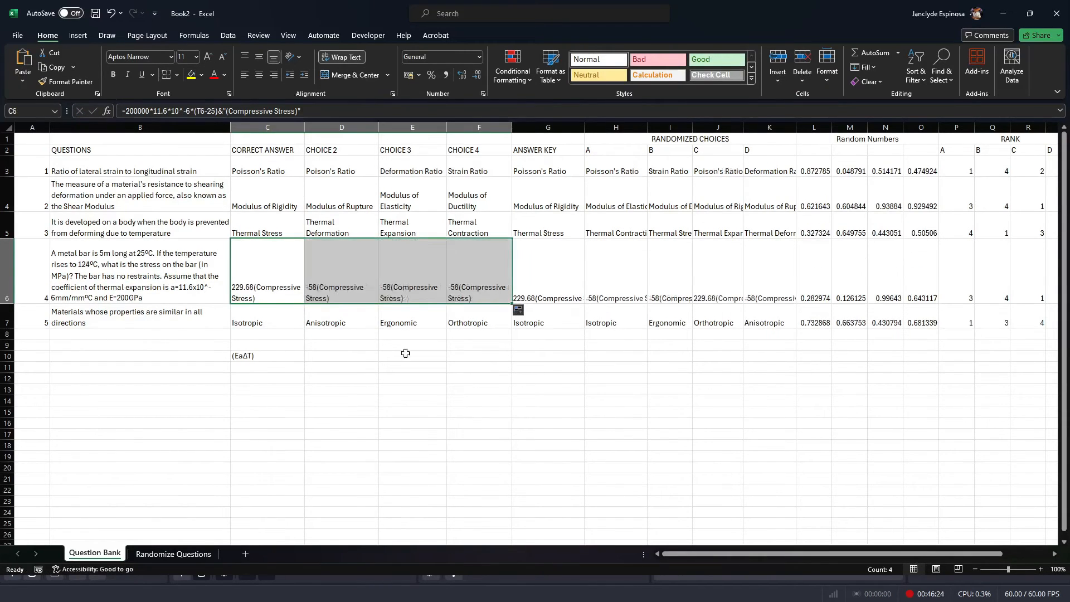
Step: Make D6 calculate the same T6-based stress as C6, with the label changed to (Tensile Stress)
key(Right)
key(F2)
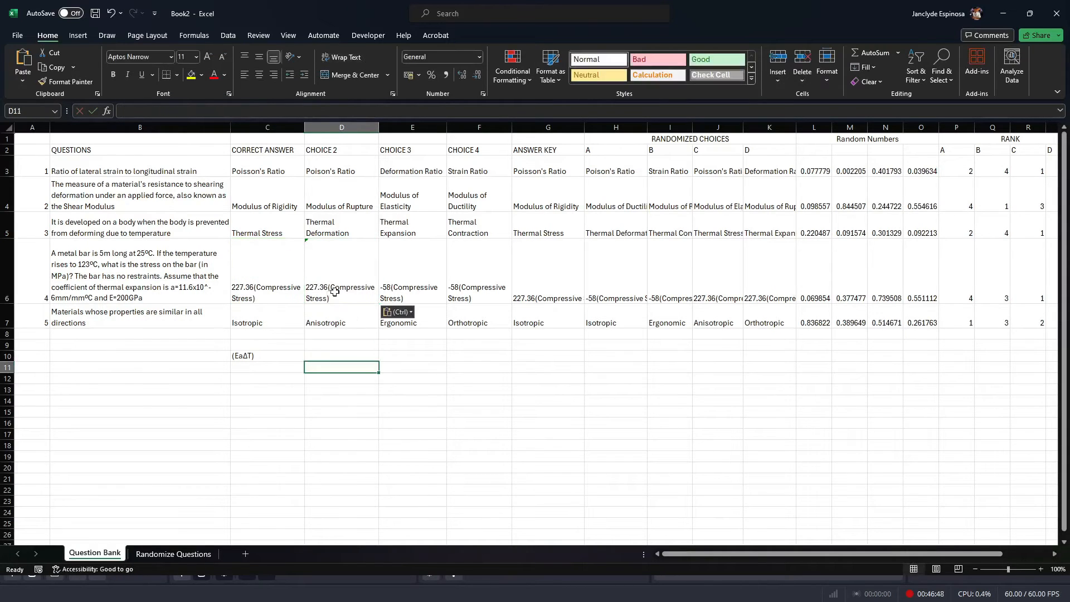
click(335, 292)
drag(272, 111, 230, 111)
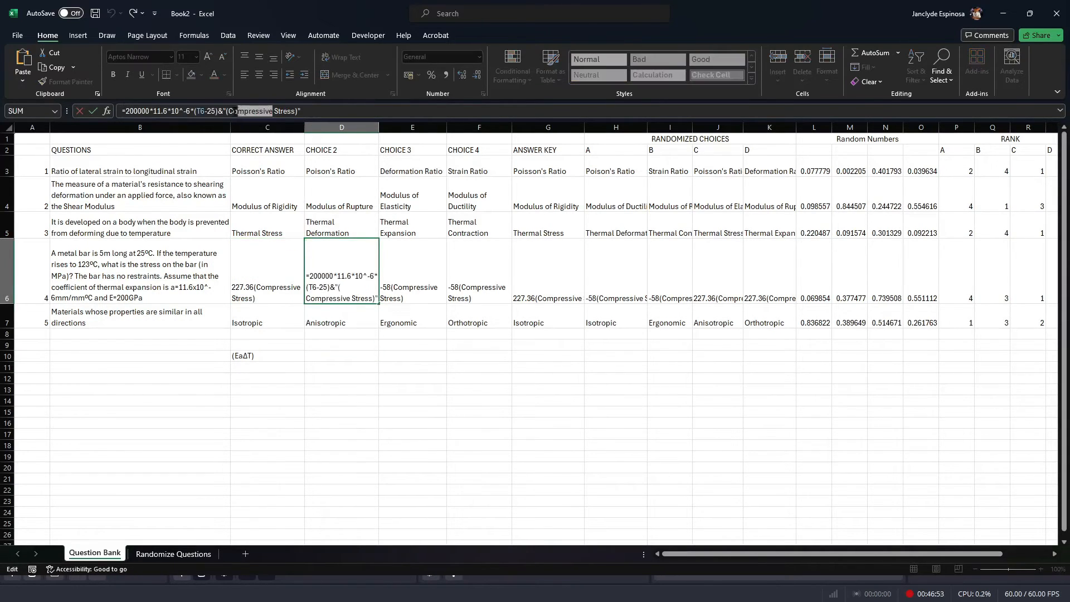
text(Tensile)
key(Return)
Step: Remove the V6 reference and minus sign from E6's formula, leaving (25) as the temperature term
click(400, 259)
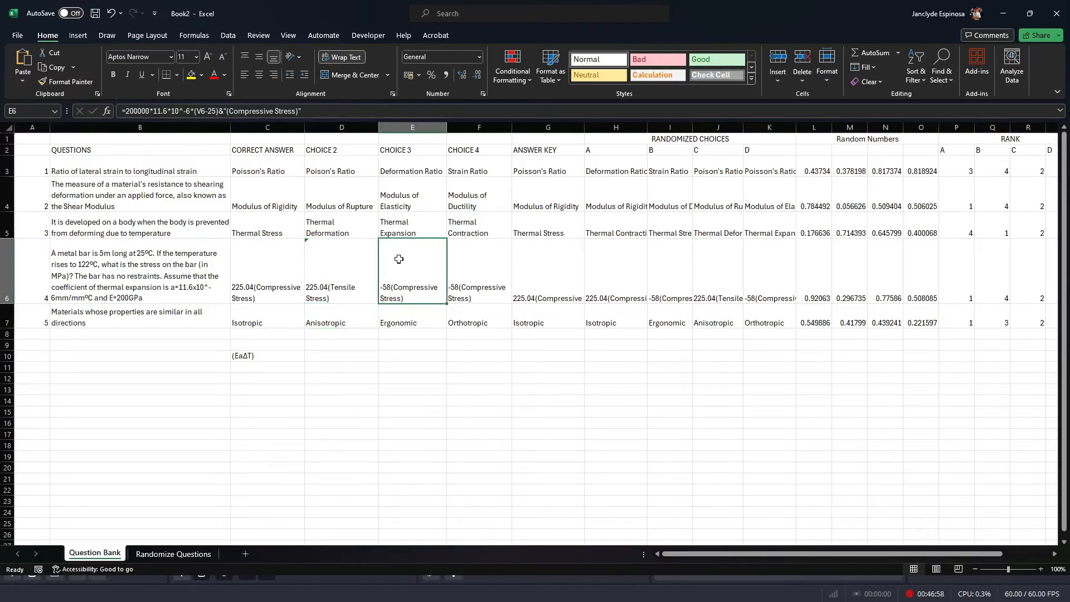
click(209, 111)
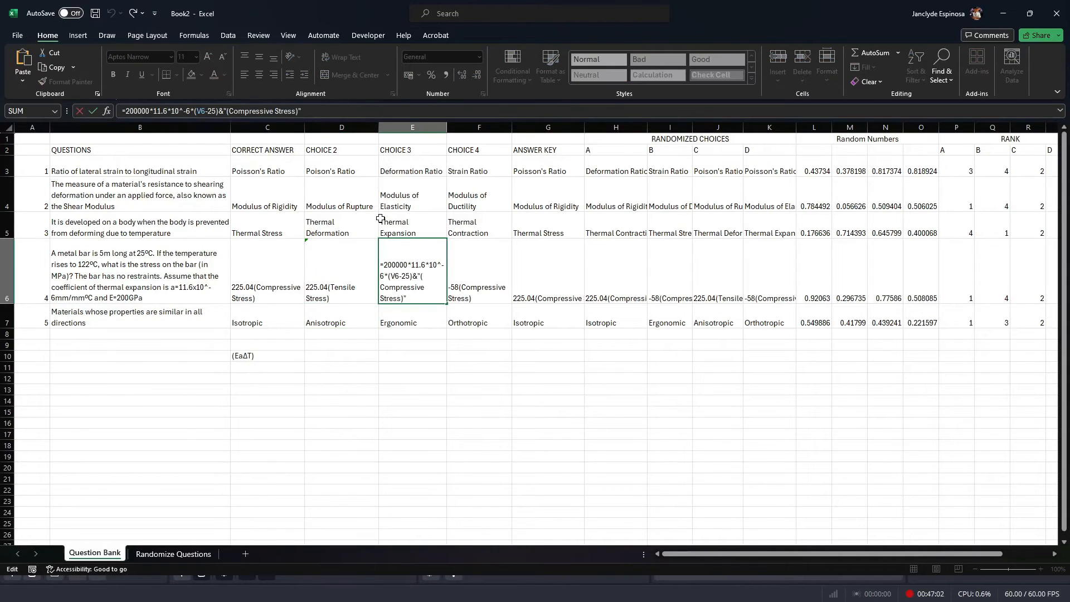
key(BackSpace)
key(BackSpace)
key(BackSpace)
key(Return)
Step: Change F6's formula to use only T6 as the temperature term and (Tensile Stress) as the label
click(470, 276)
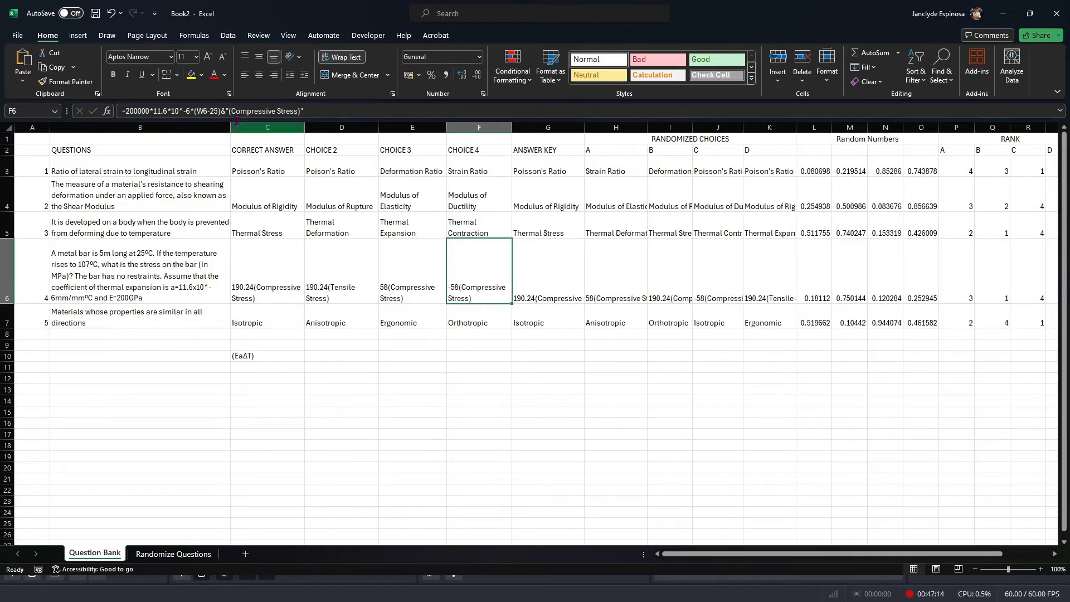
drag(231, 111, 270, 112)
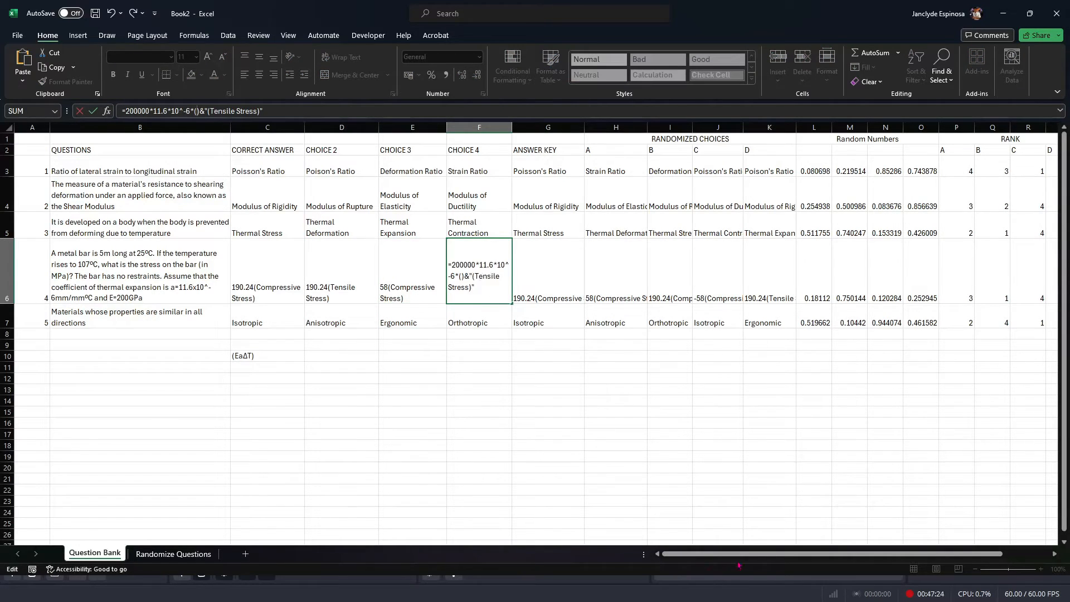
scroll(997, 290, right, 5)
click(1002, 273)
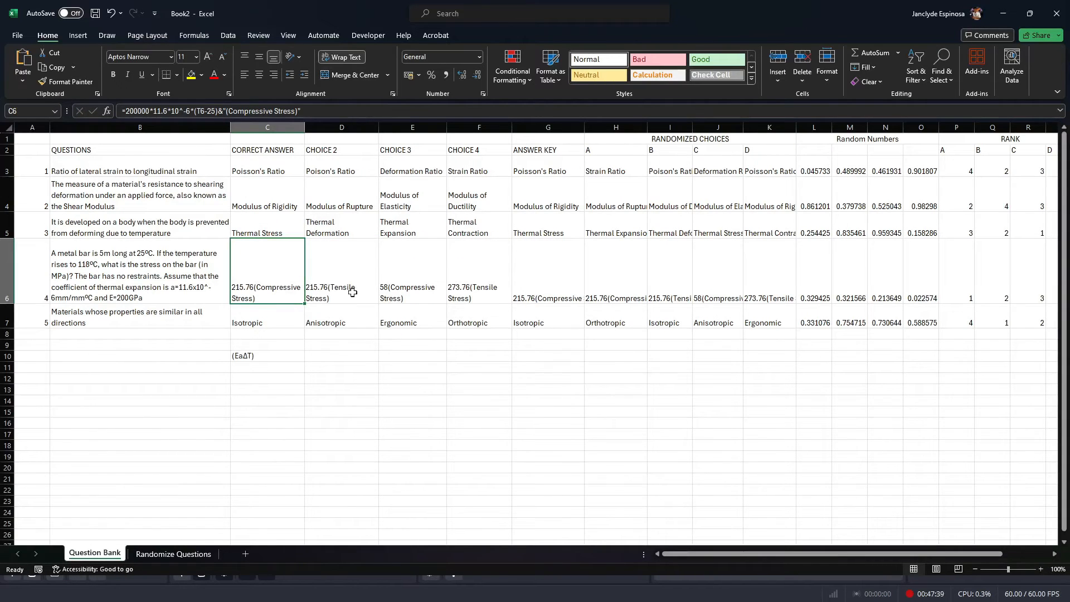
Step: Replace the 25 in E6's compressive stress formula with a reference to T6
key(Right)
key(Right)
key(Right)
key(Left)
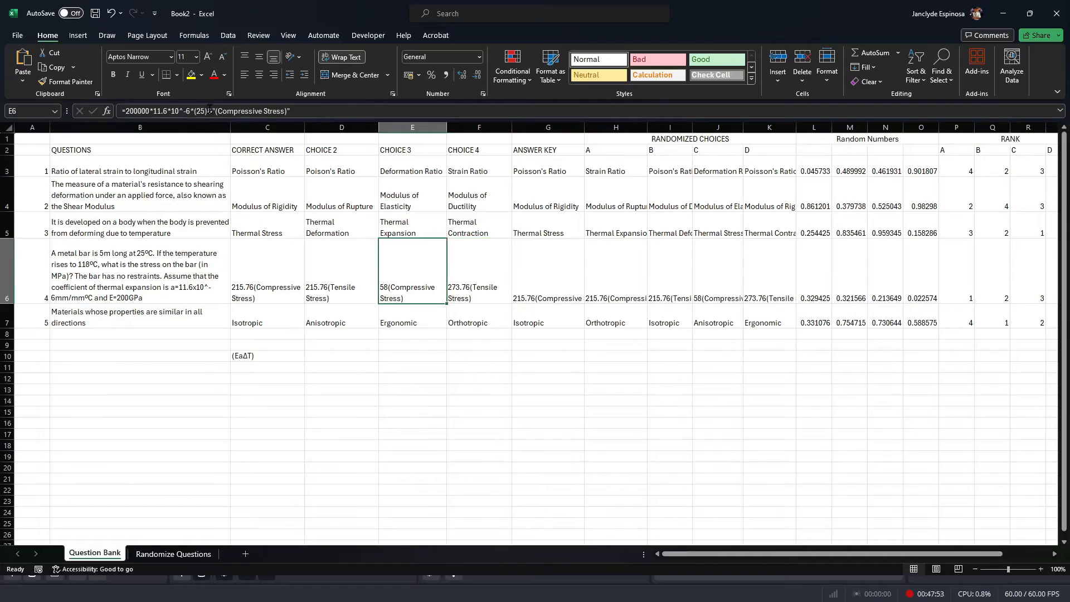
key(F2)
scroll(924, 390, right, 3)
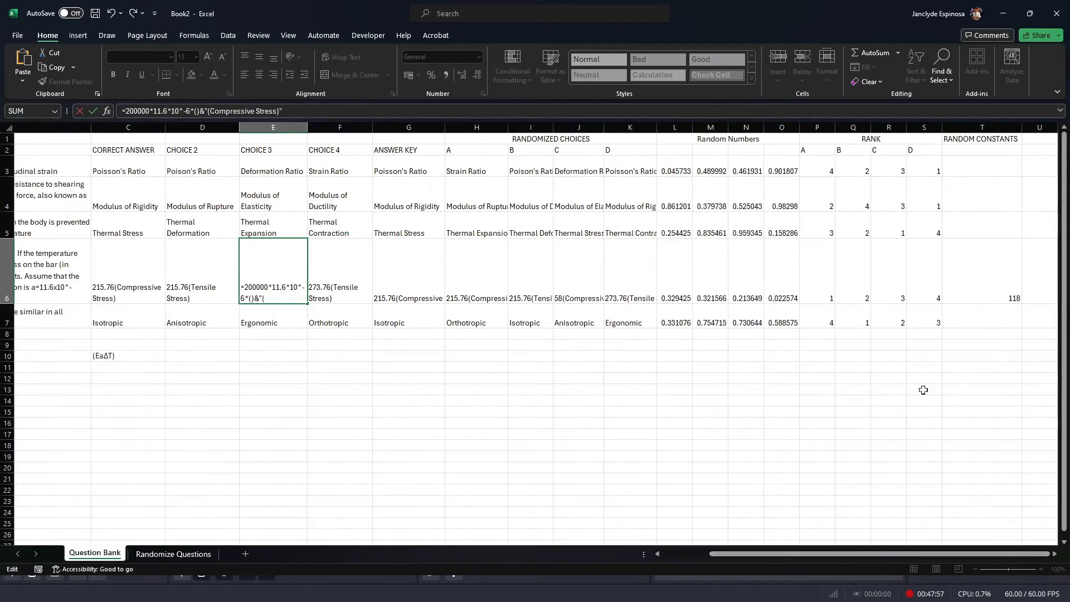
click(975, 284)
key(Return)
Step: Delete the (EaΔT) note from C10
drag(262, 278, 470, 286)
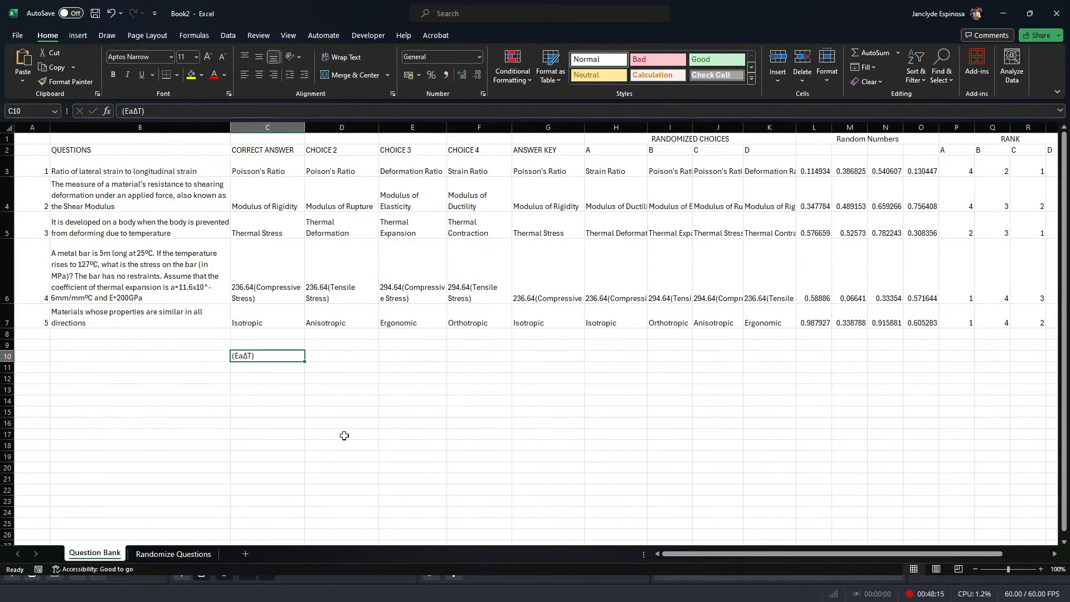
key(Delete)
key(Return)
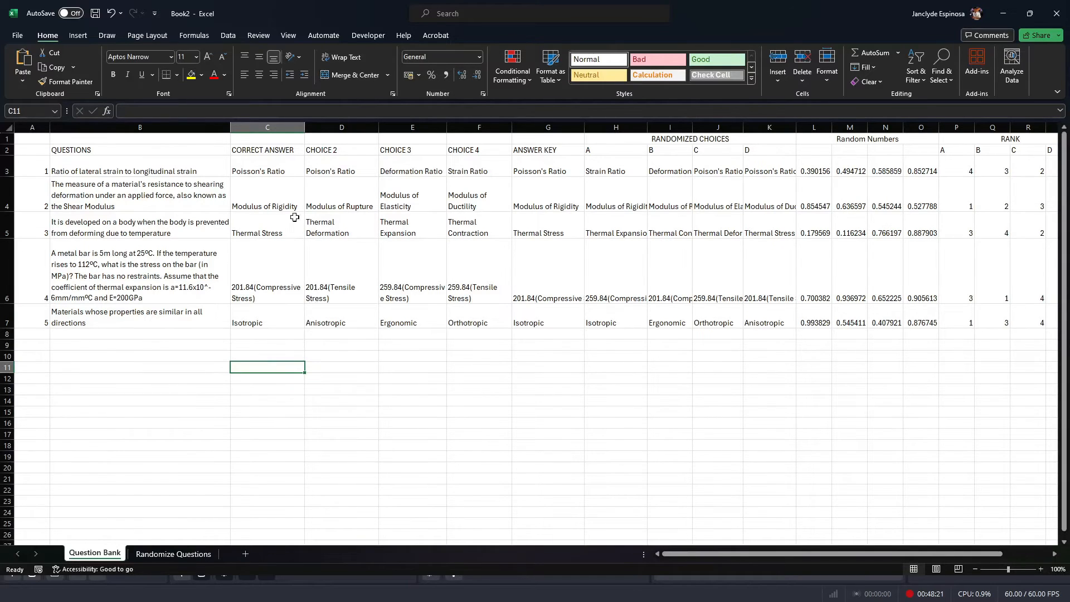
Step: Review the correct answers, alternative choices and randomized choice in H6, and the question formula in C1 of Randomize Questions
drag(258, 170, 267, 322)
drag(339, 172, 480, 317)
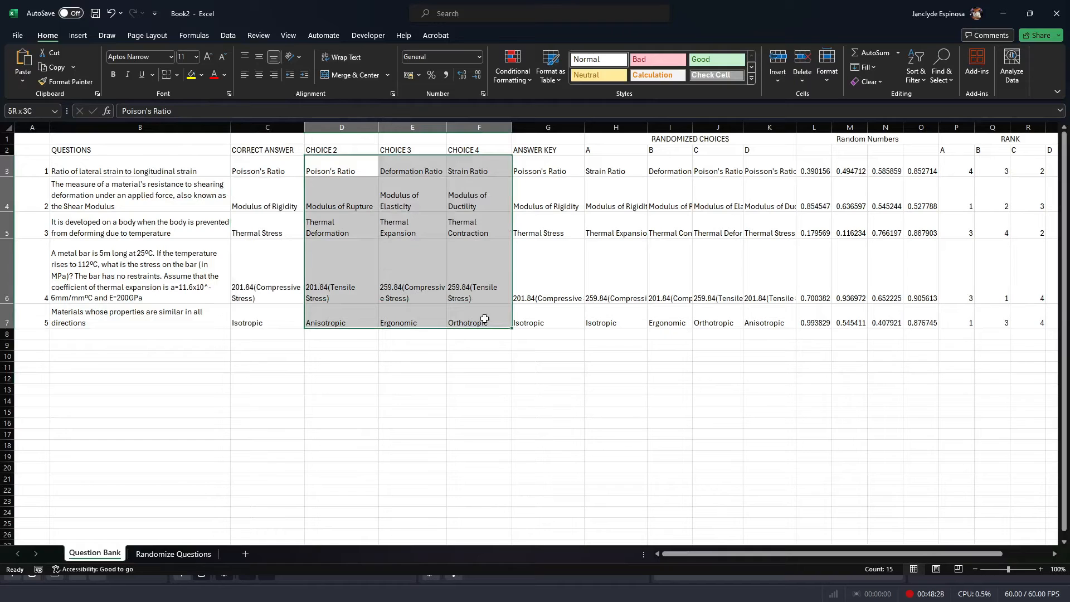
click(548, 389)
mouse_move(615, 291)
mouse_down()
mouse_move(775, 290)
mouse_move(621, 275)
mouse_up()
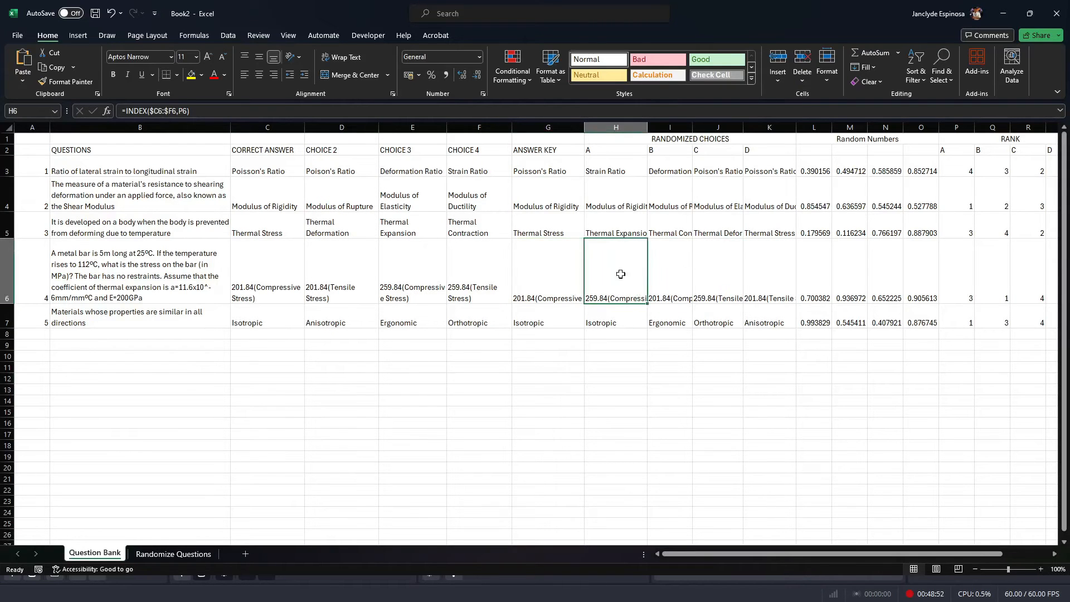
drag(273, 284, 449, 279)
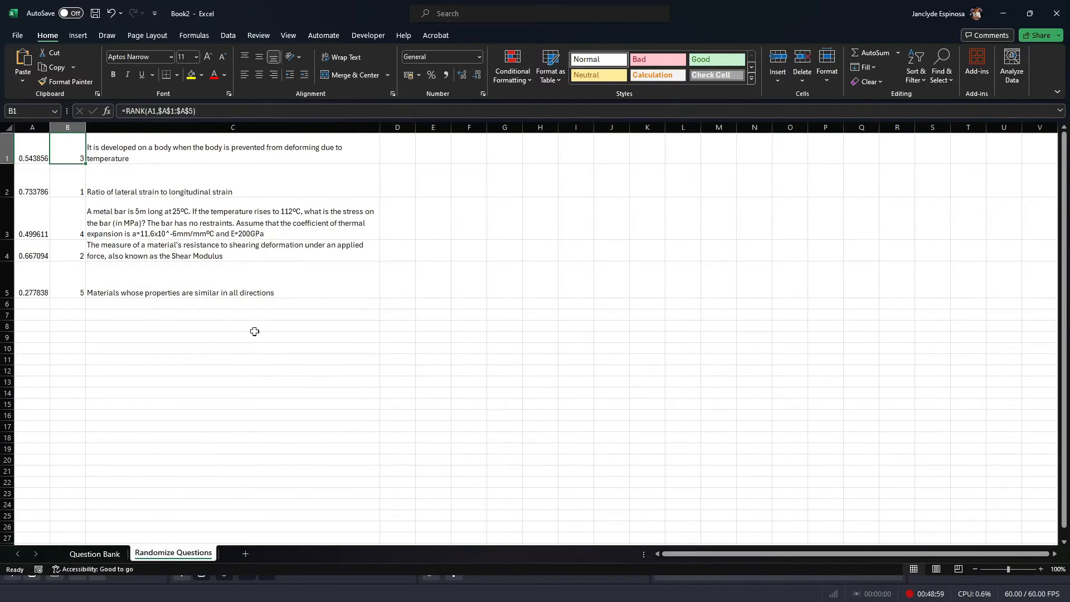
click(245, 153)
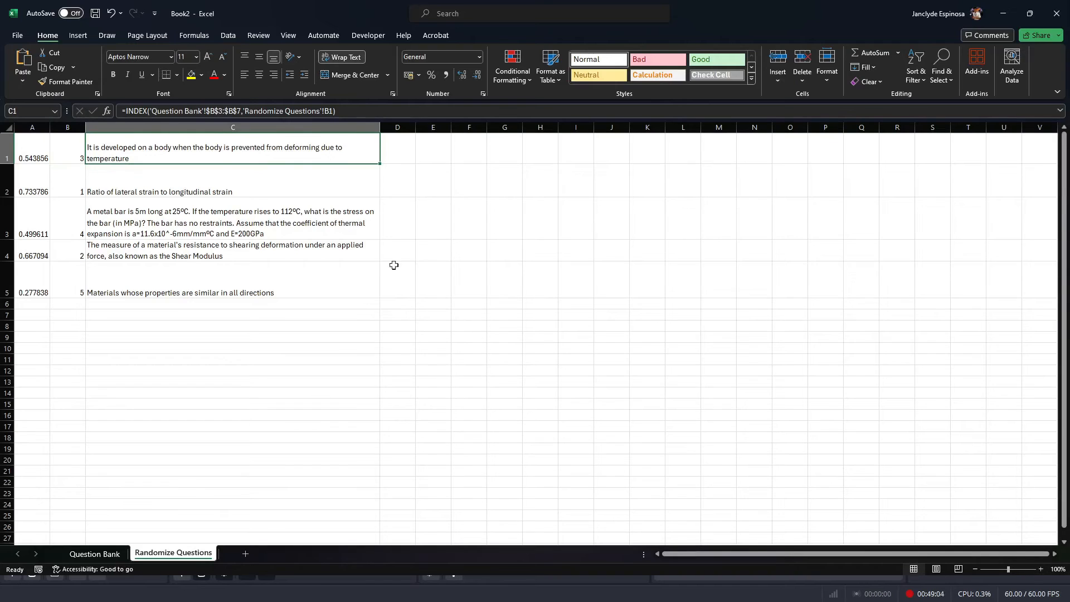
click(296, 382)
click(243, 151)
Step: Add a new worksheet named Test Format
click(245, 553)
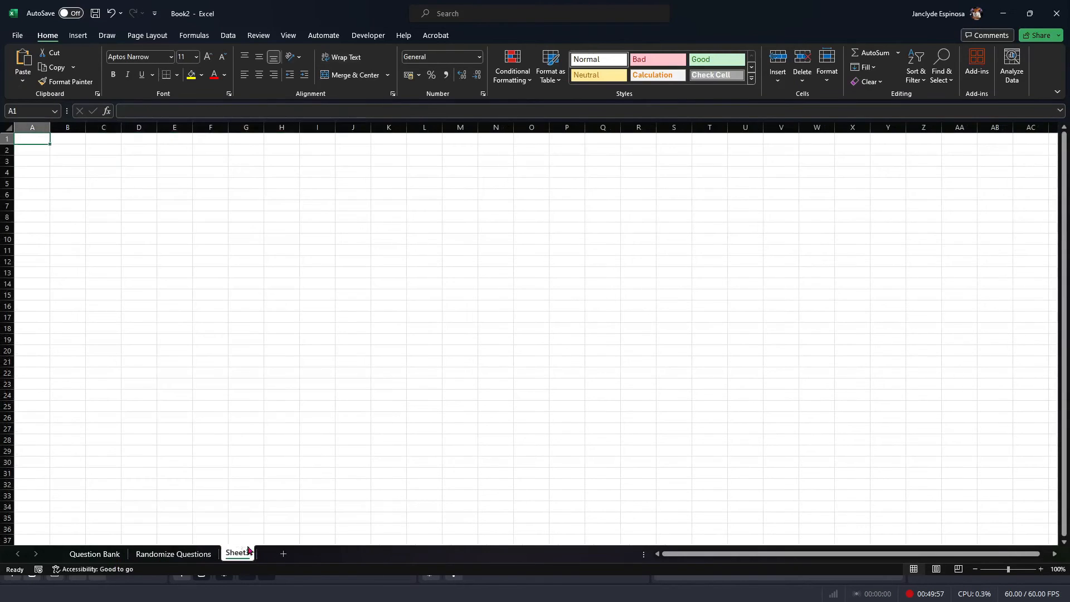
double_click(237, 552)
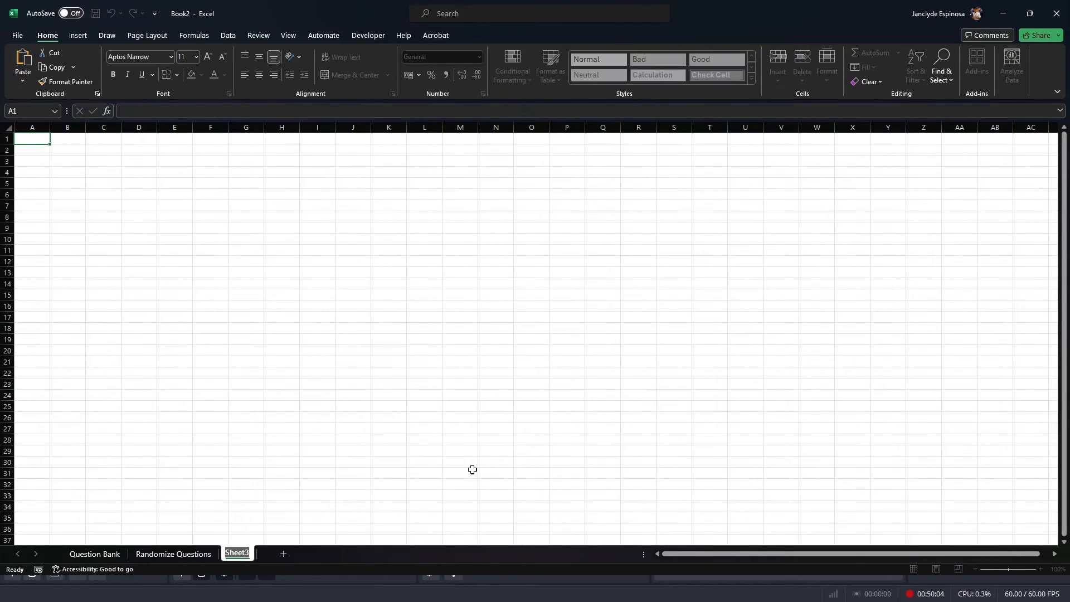
text(Test Format)
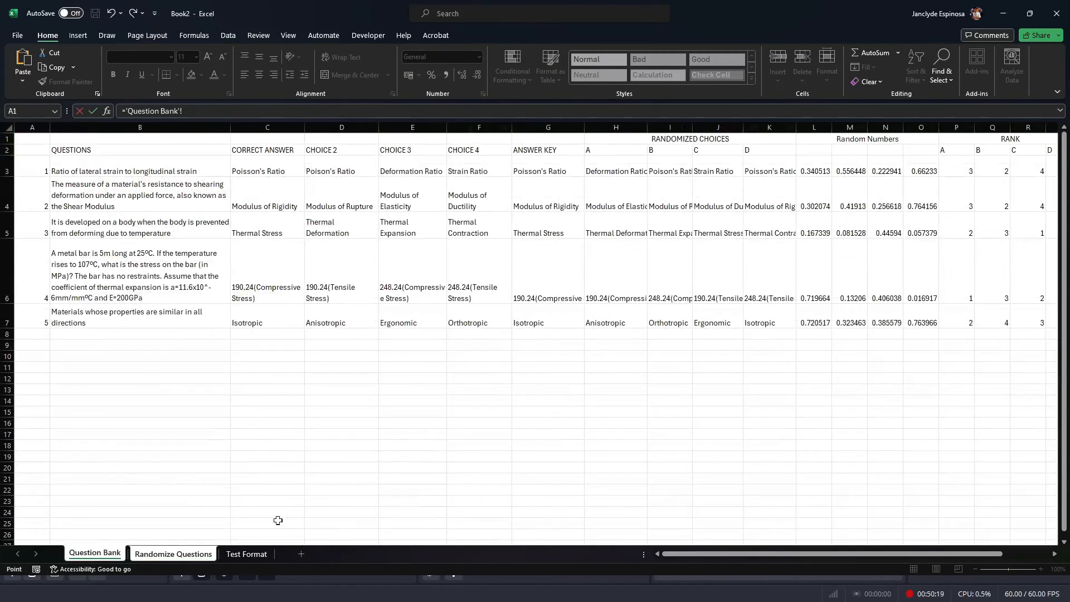
Step: Bring the randomized choices into D1:G5 of Randomize Questions, starting with ='Question Bank'!H3 in D1
click(610, 168)
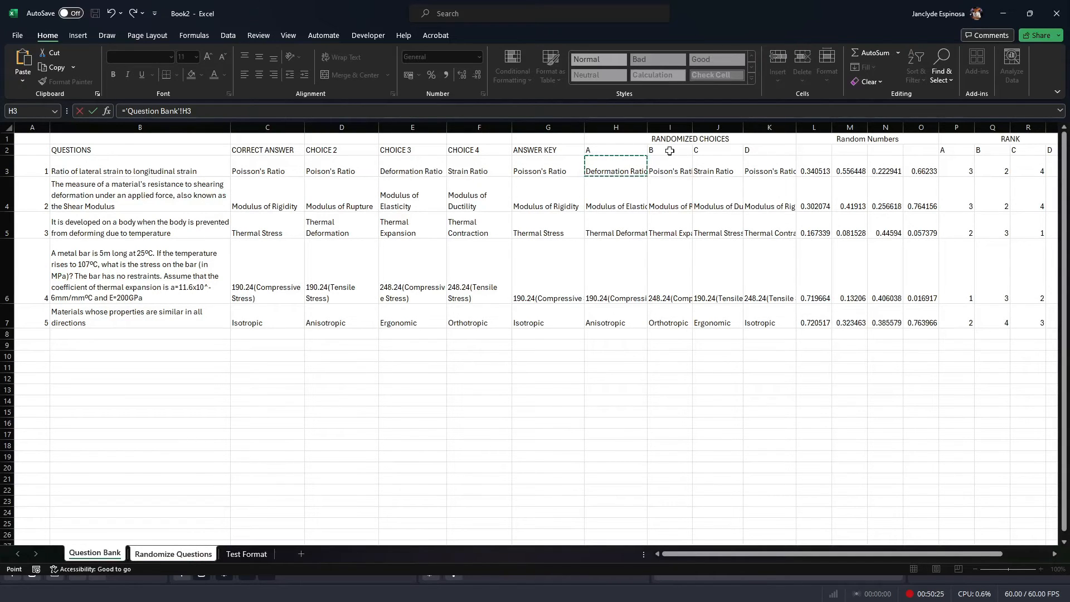
click(218, 110)
key(Return)
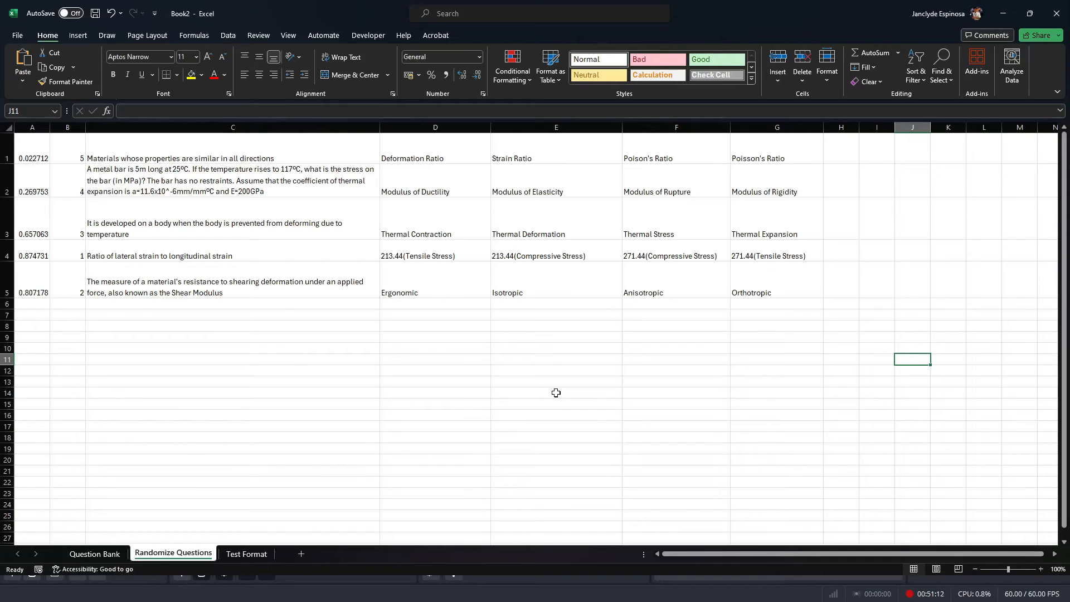
Step: Prefix the choice formula in D1 of Randomize Questions with "A. " so it reads ="A. "&'Question Bank'!H3
click(247, 554)
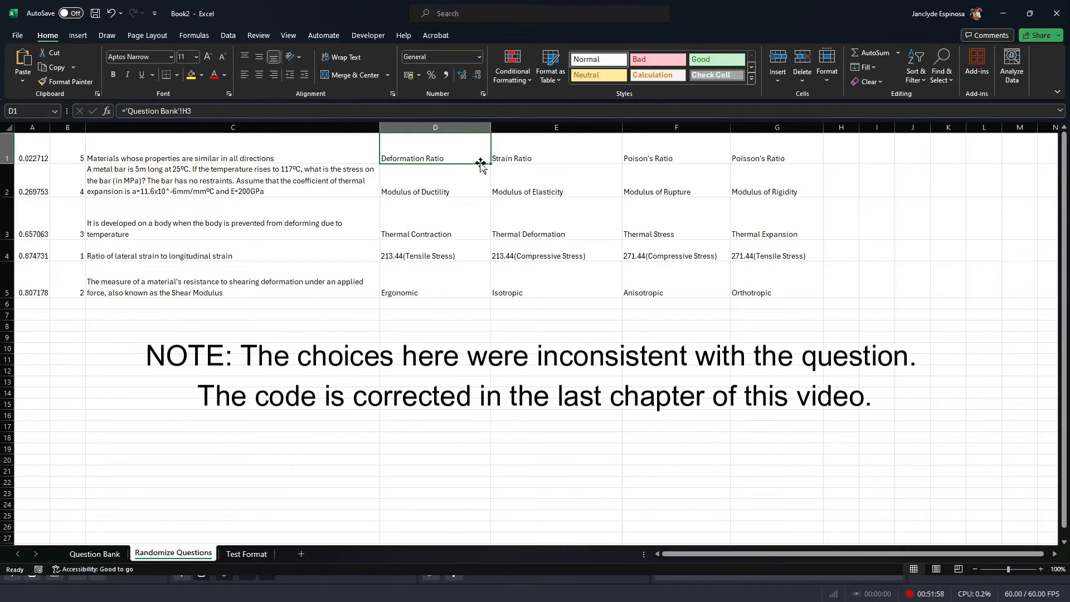
click(541, 147)
key(Right)
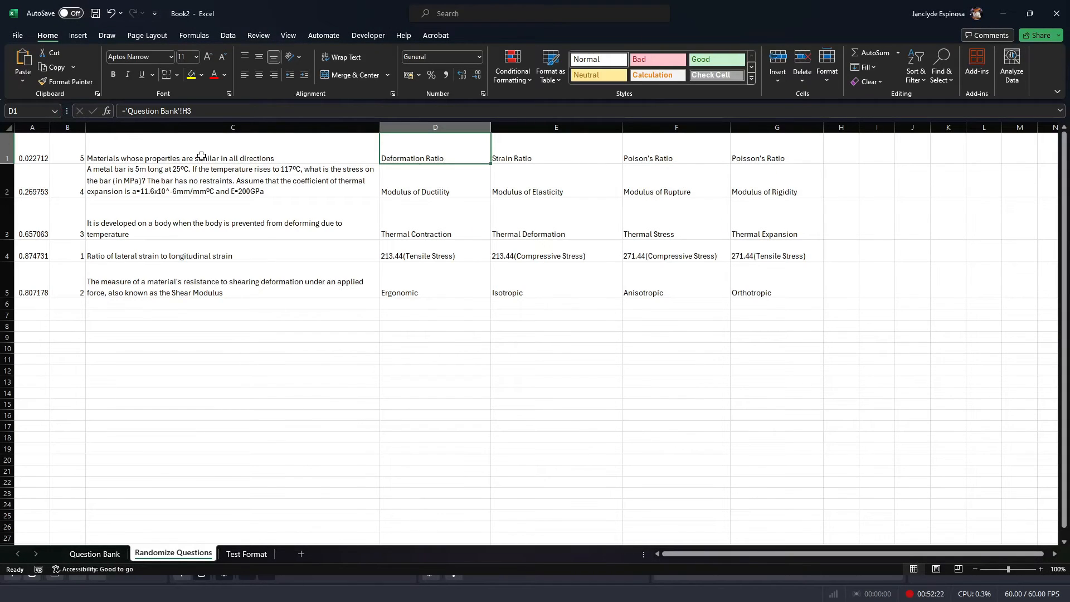
key(F2)
key(Home)
key(Right)
text(")
text(A.)
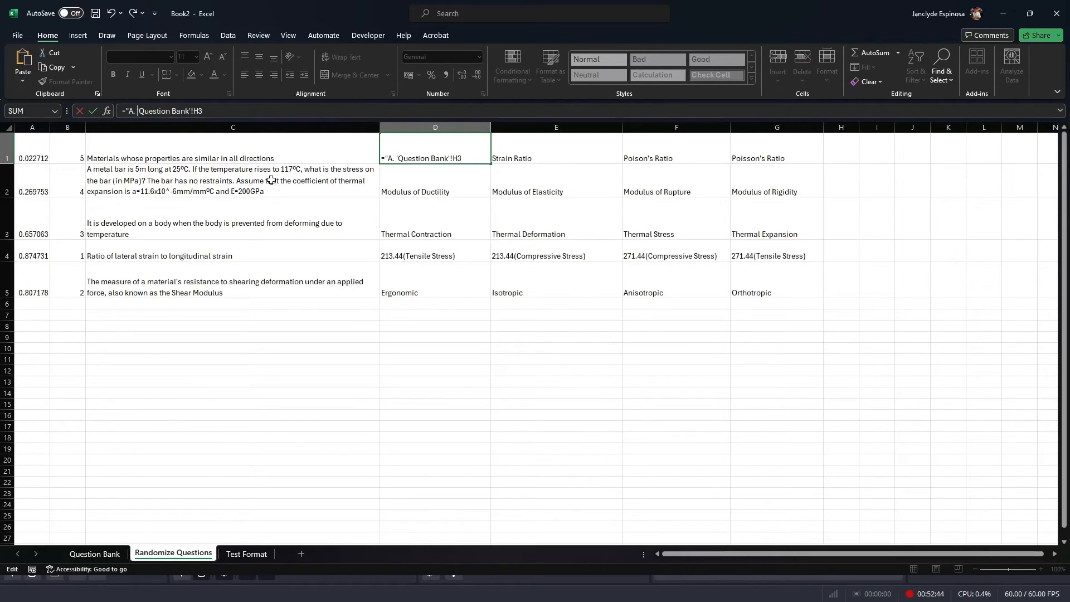
text( ")
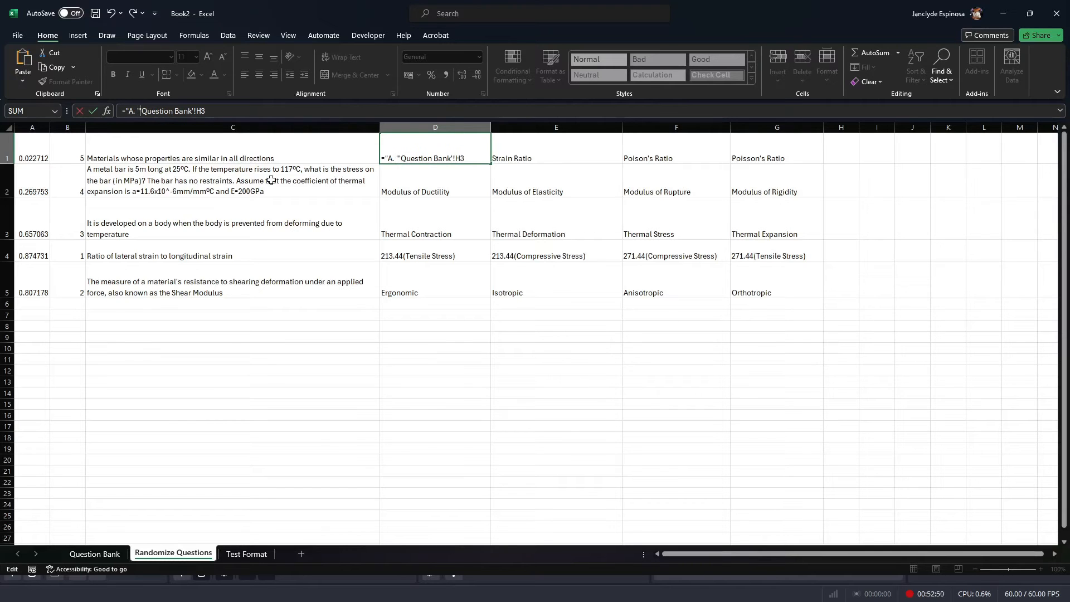
text(&)
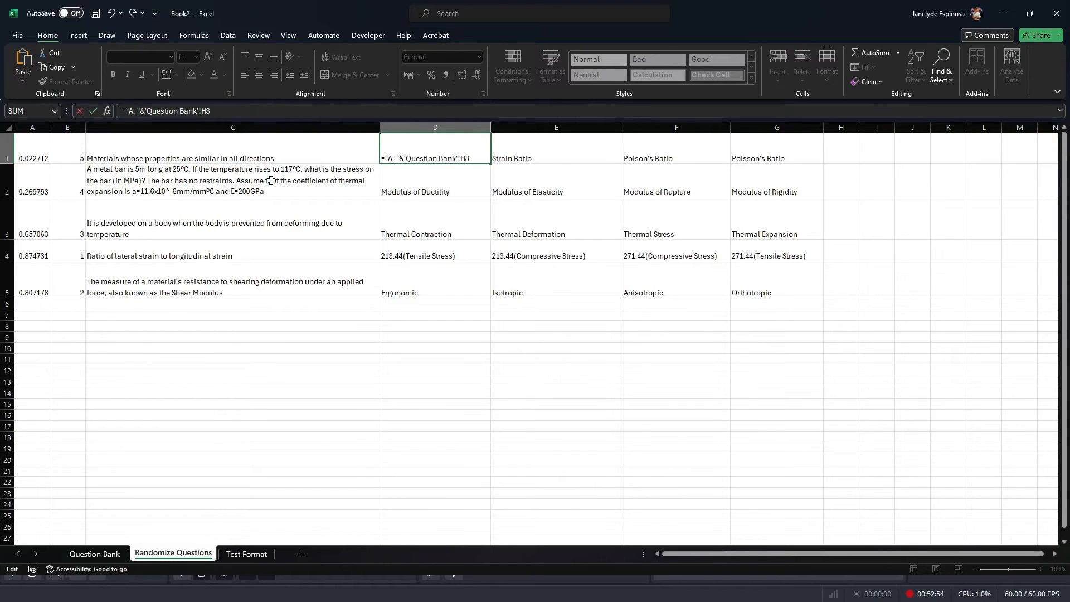
key(Return)
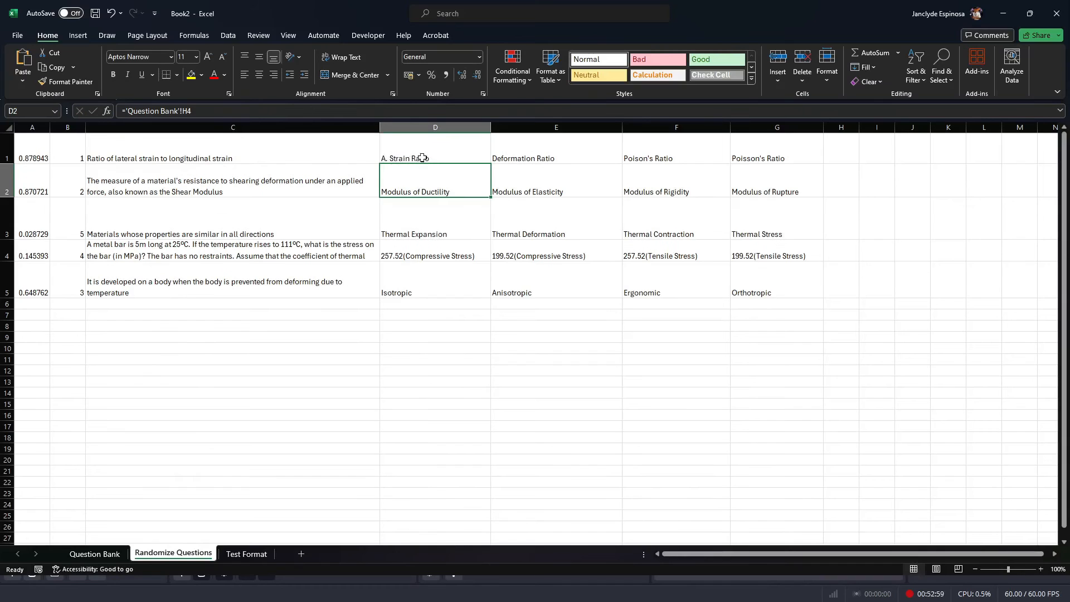
Step: Copy D1's lettered formula across to G1 with the prefixes B., C. and D., and fill the four choices down to row 5
click(423, 159)
drag(493, 168, 819, 159)
click(558, 150)
click(135, 111)
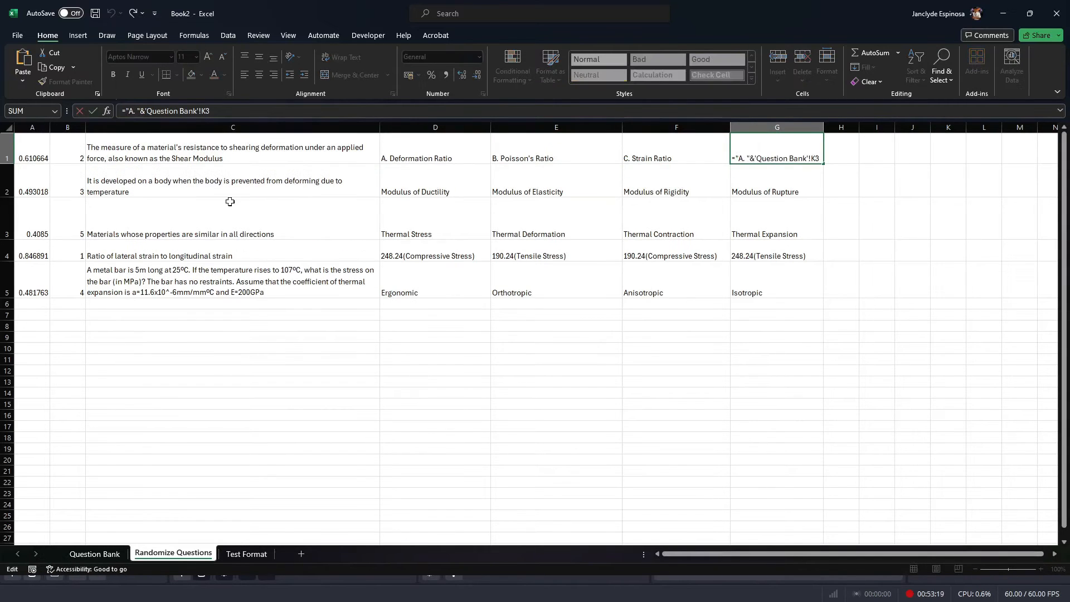
key(BackSpace)
text(D)
drag(412, 150, 809, 292)
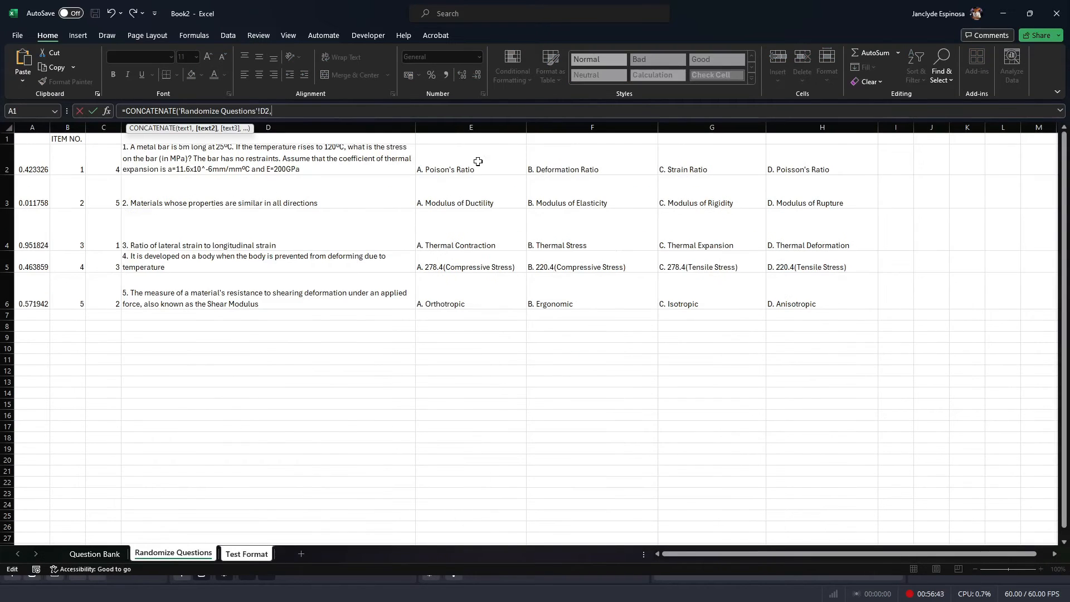
Step: Complete the CONCATENATE formula in A1 of Test Format with cells E2, F2, G2 and H2 of Randomize Questions after D2
click(478, 162)
text(,'Randomize Questions'!E2,)
click(566, 163)
text(,'Randomize Questions'!F2,)
click(729, 165)
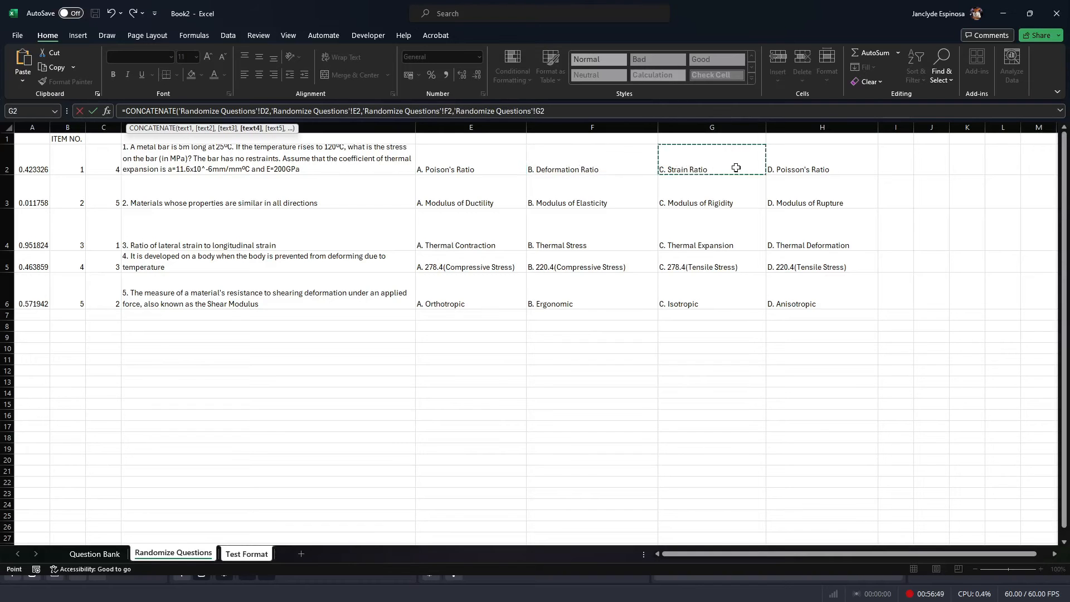
text(,)
click(805, 161)
key(Return)
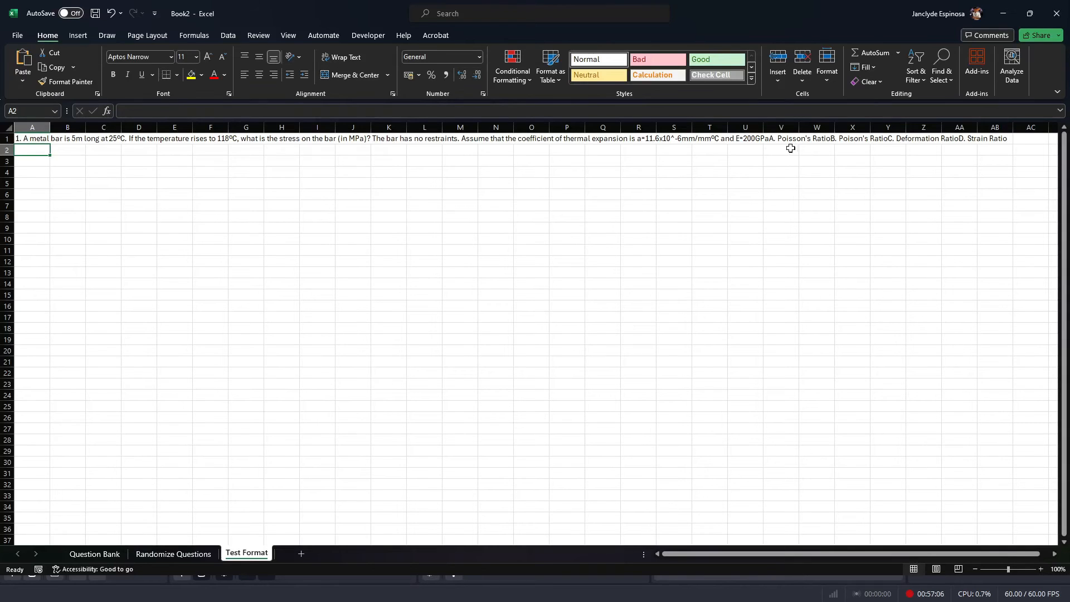
Step: Copy the combined question in A1 of Test Format into the Word document, keeping source formatting
click(35, 139)
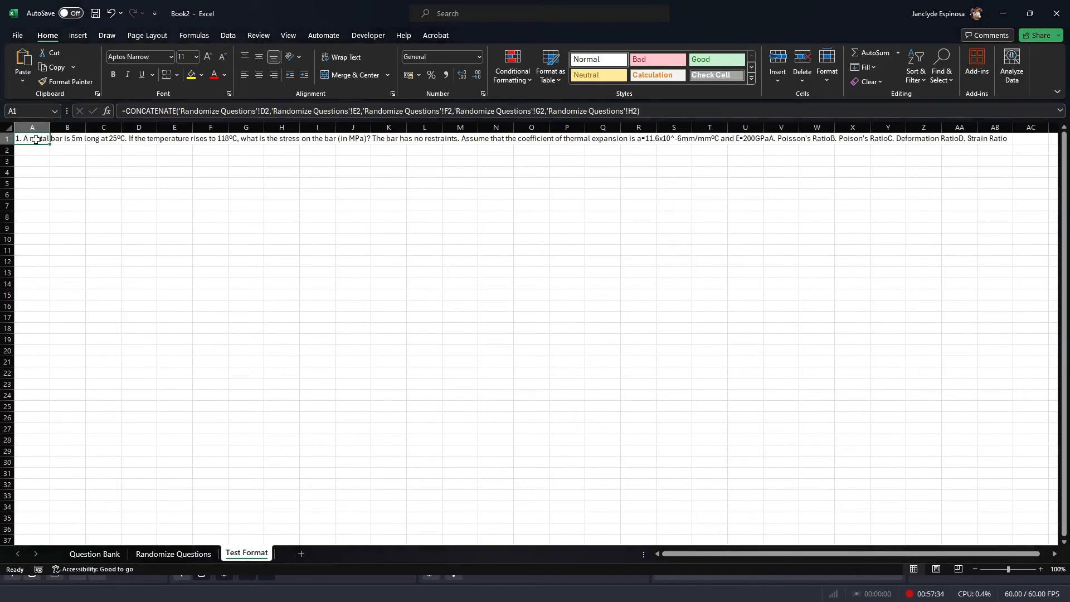
key(ctrl+c)
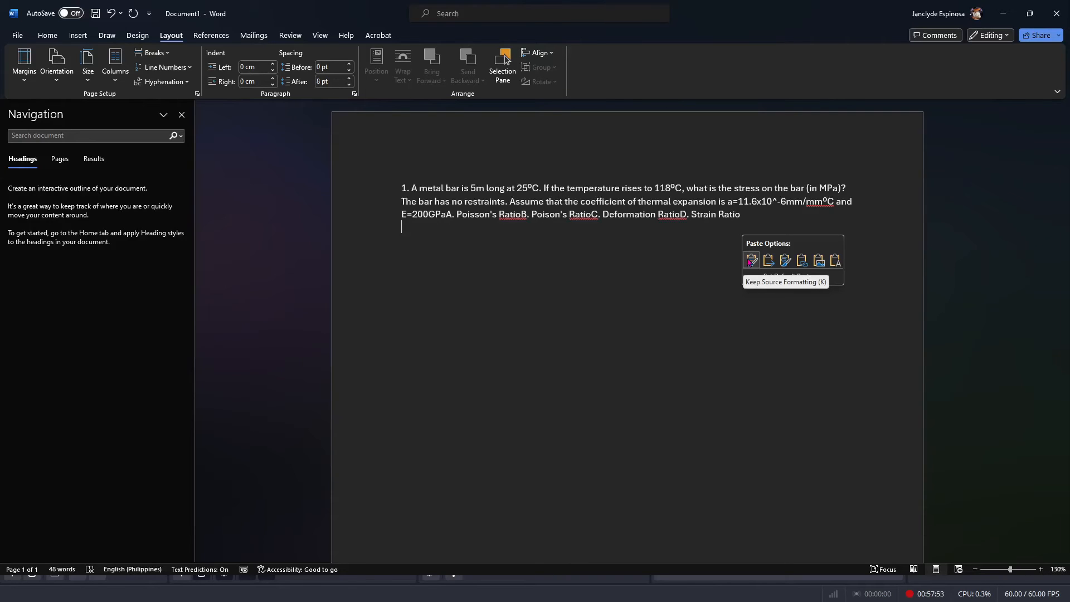
click(751, 260)
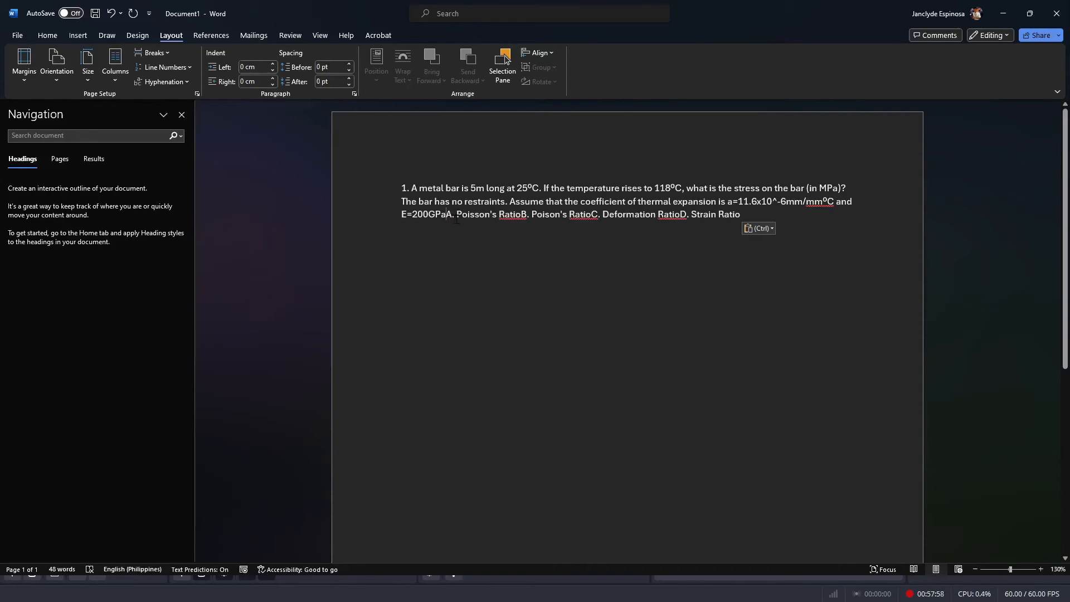
Step: Put each of the choices A to D on its own line below the question in Word, and return to the Excel workbook
key(Return)
right_click(477, 228)
key(Escape)
key(Return)
click(481, 240)
key(Return)
click(490, 253)
key(Return)
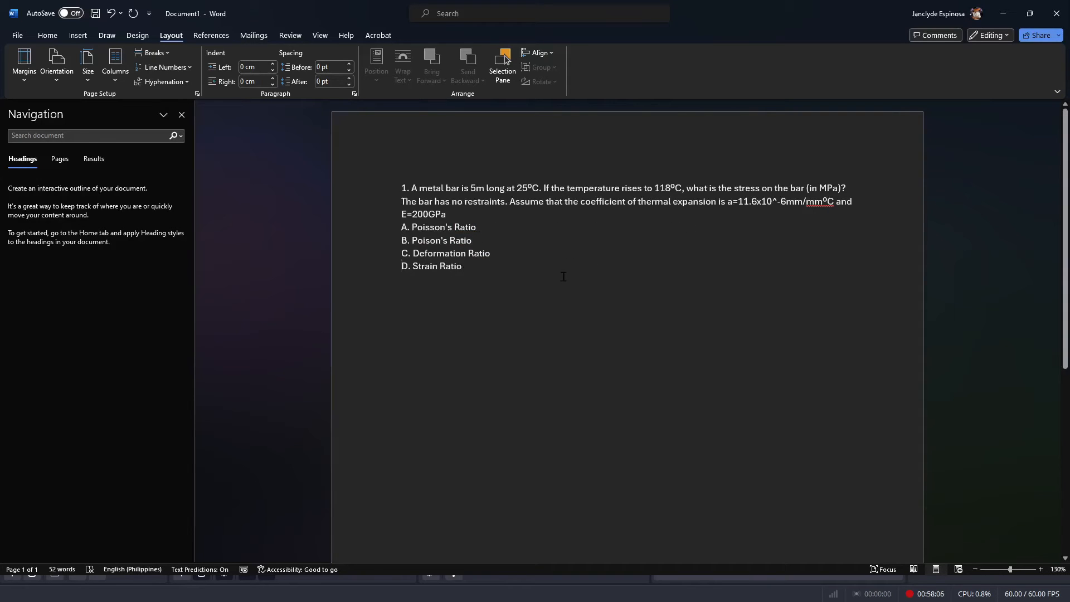
drag(563, 276, 371, 210)
key(ctrl+c)
key(alt+Tab)
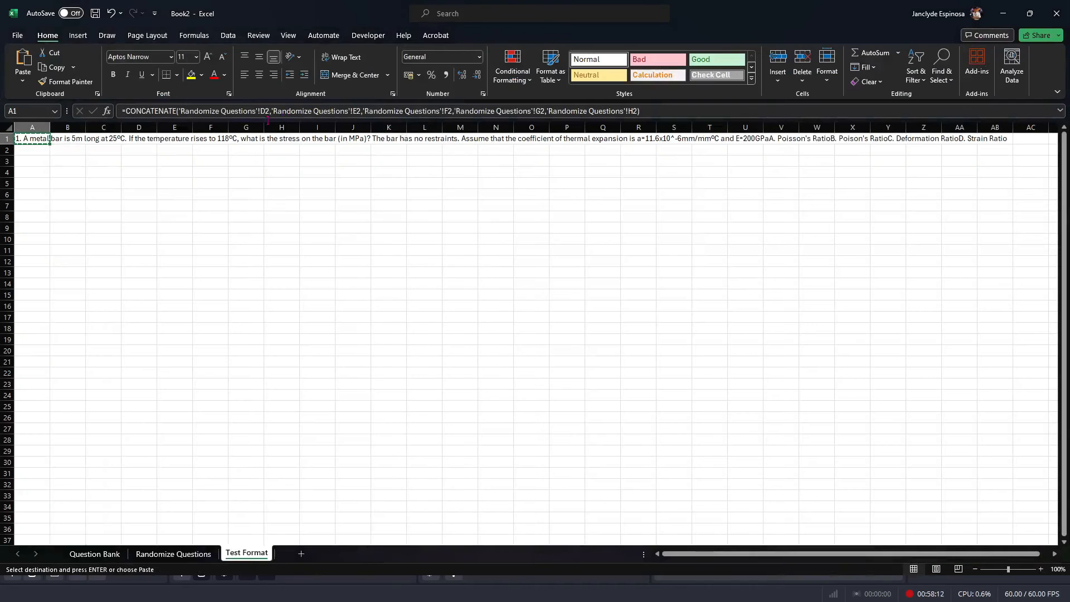
click(360, 328)
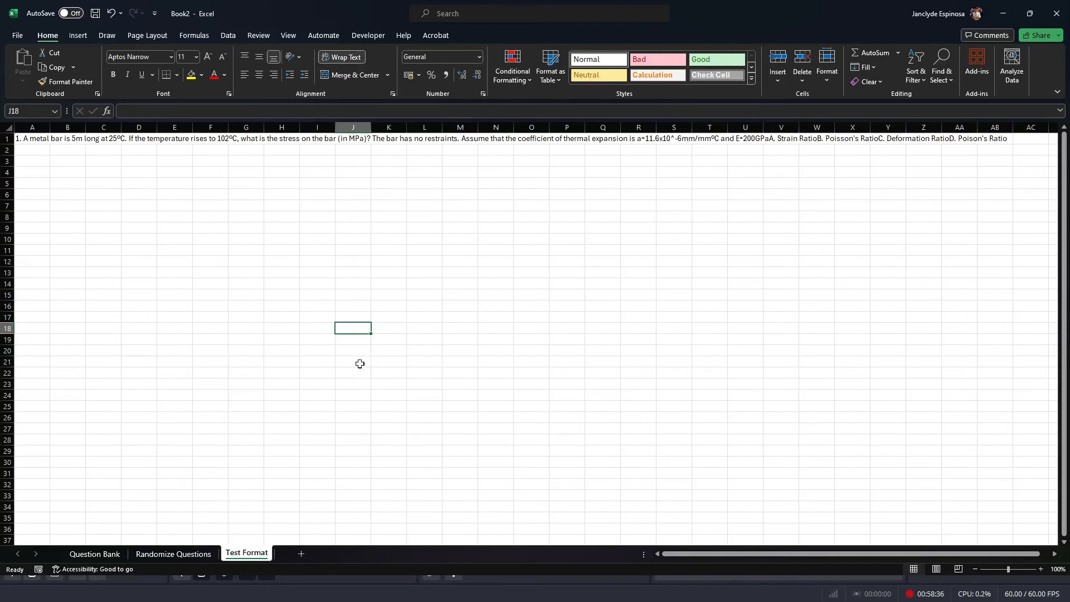
text(=)
key(Up)
key(Up)
key(Up)
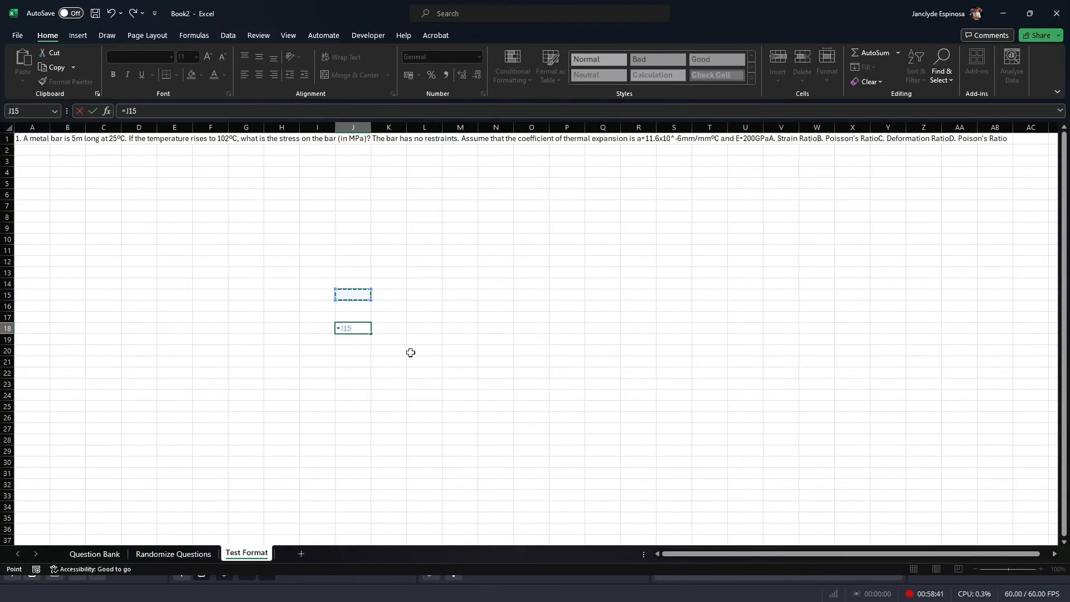
key(Escape)
Step: Enter the sample texts asdf in J15 and ghjk in J16 of Test Format
click(352, 294)
text(asdf)
key(Return)
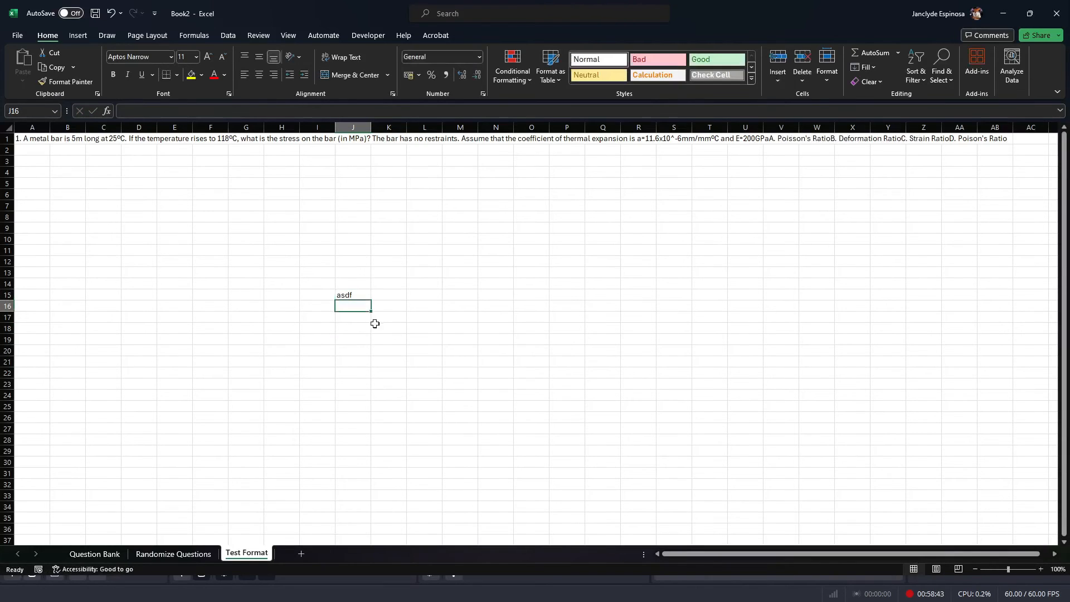
text(ghjk)
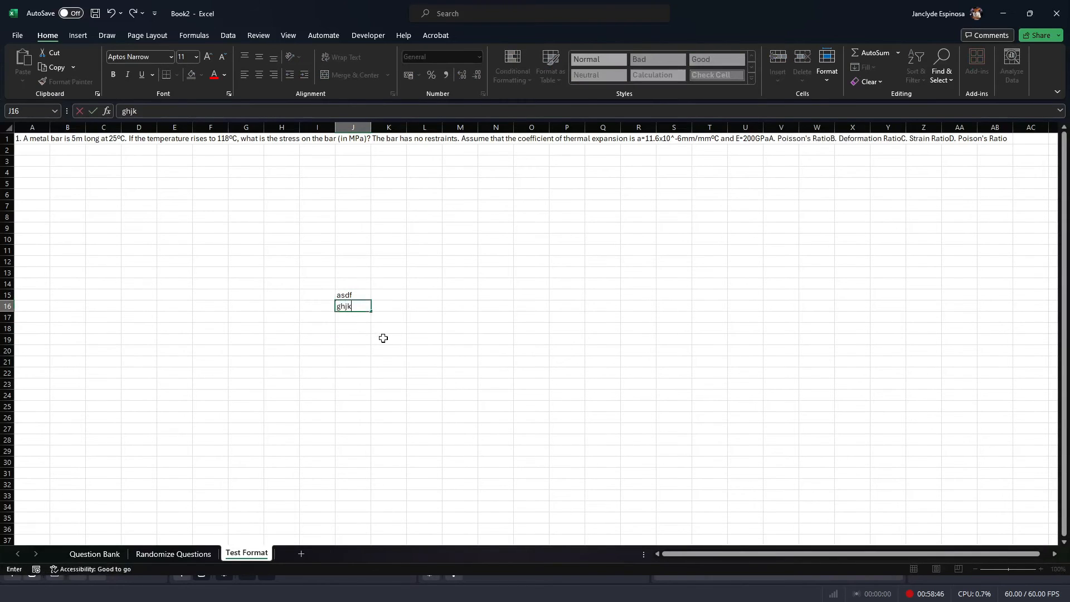
key(Return)
Step: Join the two sample texts in J17 with =CONCATENATE(J15,J16)
text(=CONCATENATE()
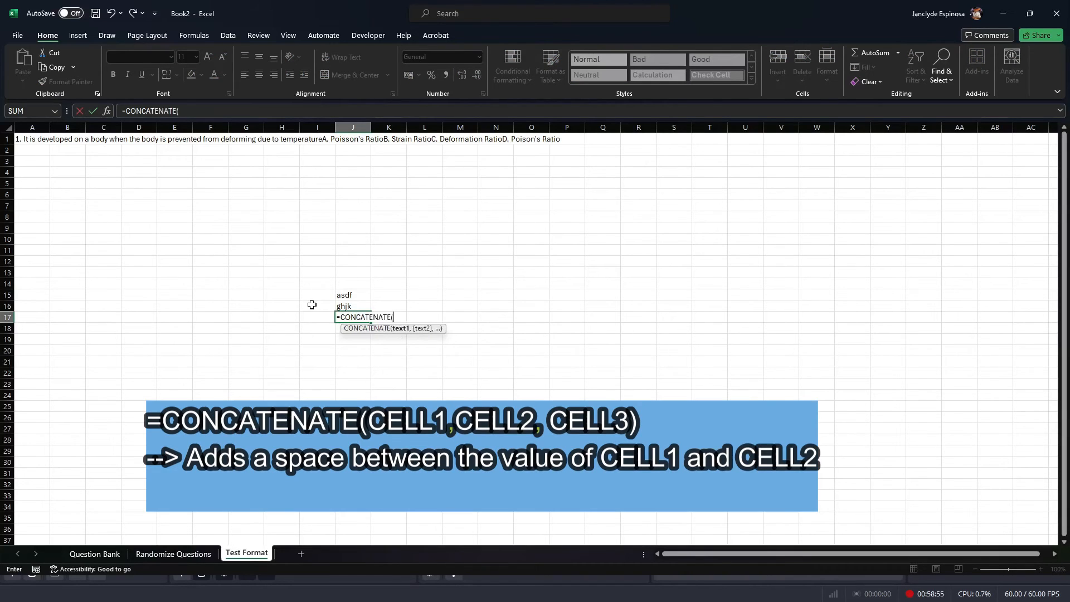
click(344, 295)
text(,)
click(349, 308)
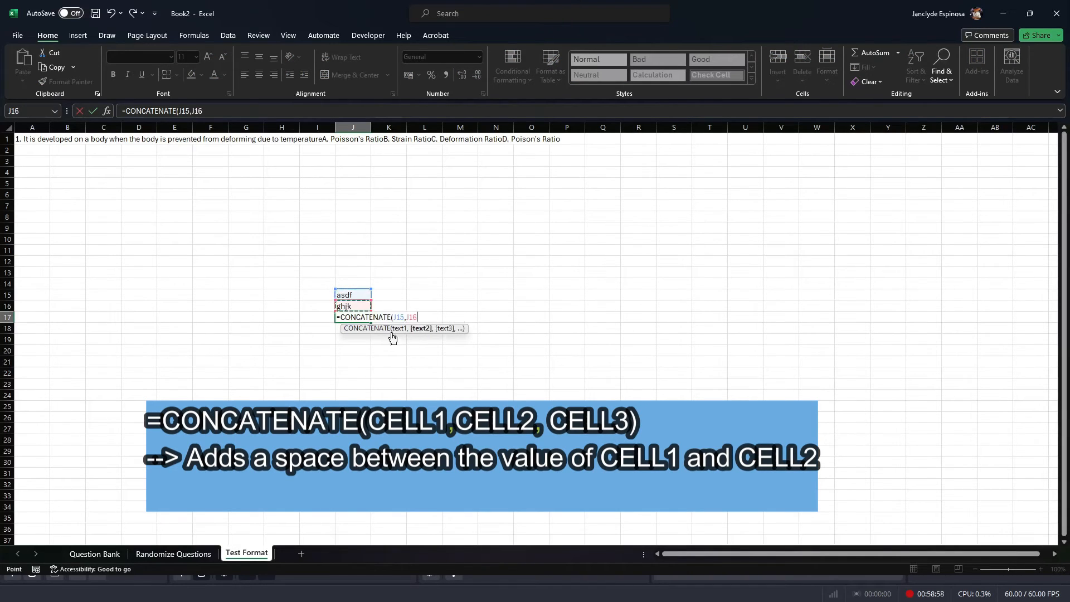
key(Return)
key(Up)
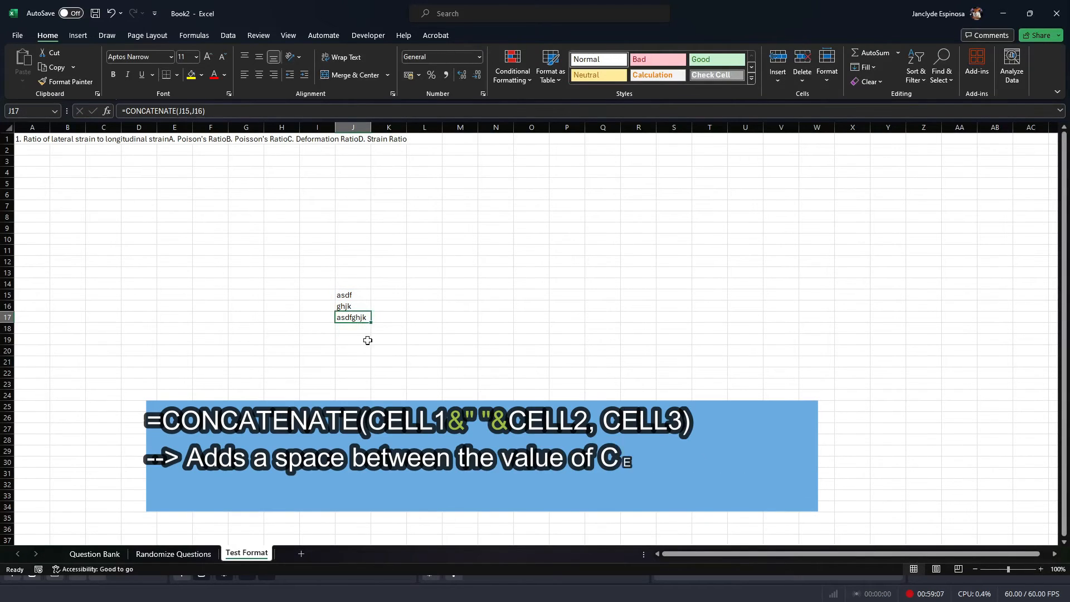
Step: Replace the comma in J17's formula with &" "& so that a space separates J15 and J16
click(192, 111)
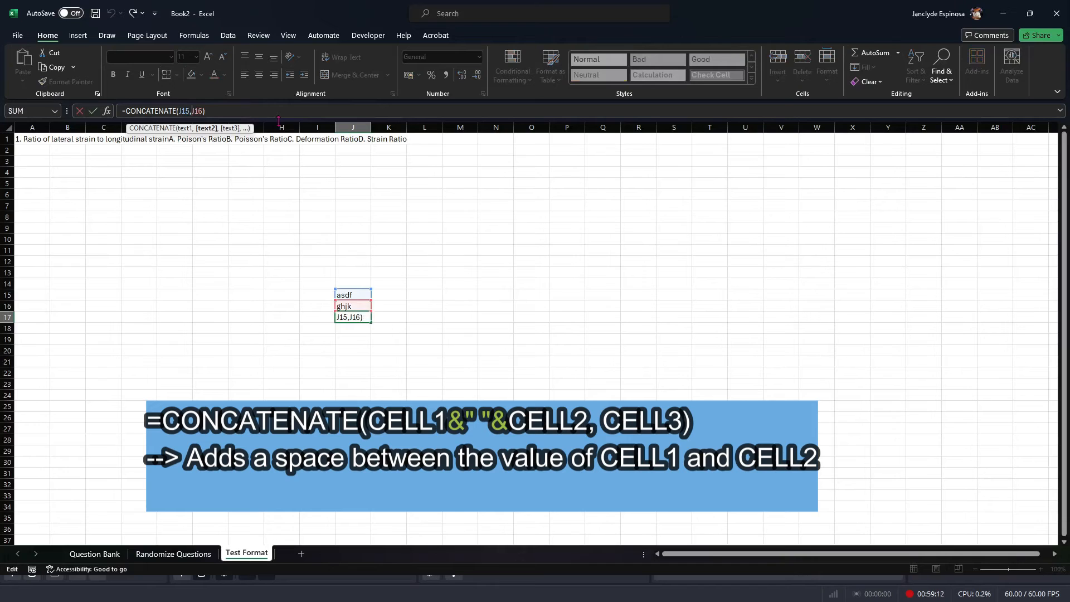
key(BackSpace)
text(&")
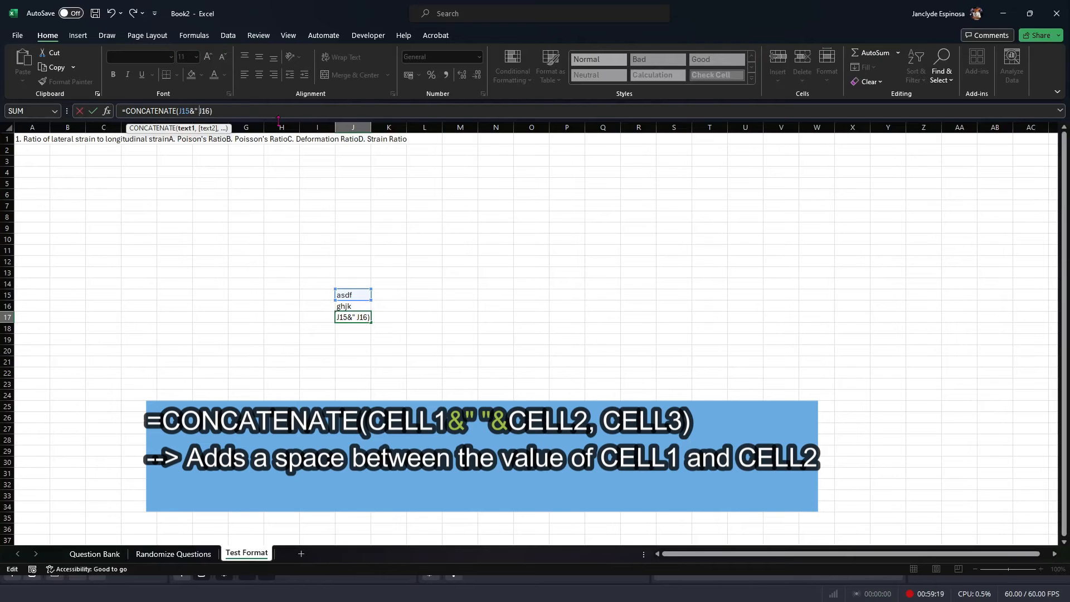
text( "&)
key(Return)
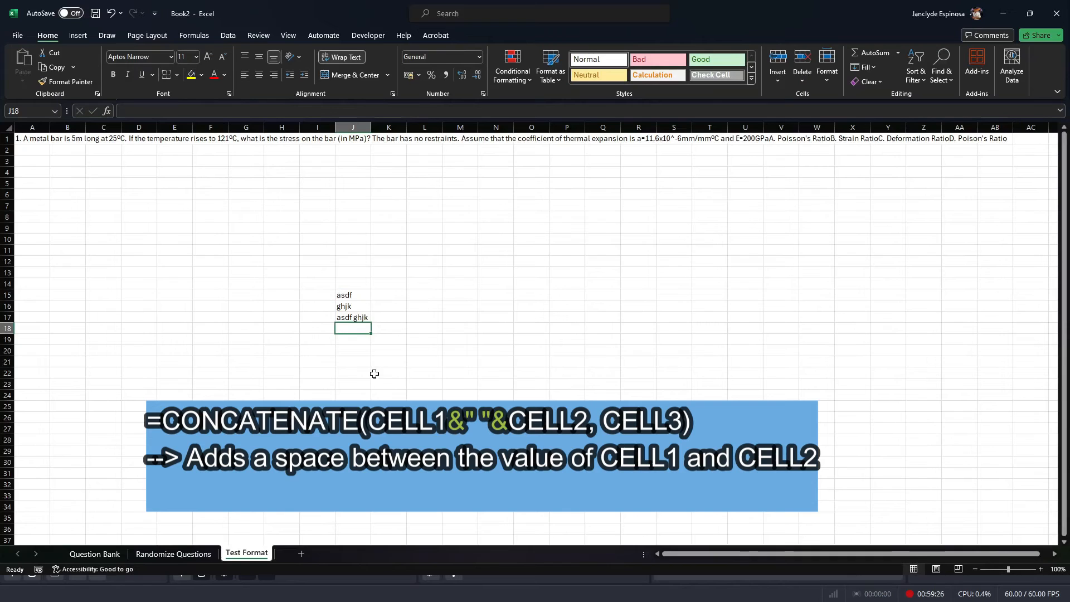
Step: Replace the space in J17's formula with a line break so it reads =CONCATENATE(J15&CHAR(10)&J16)
click(353, 319)
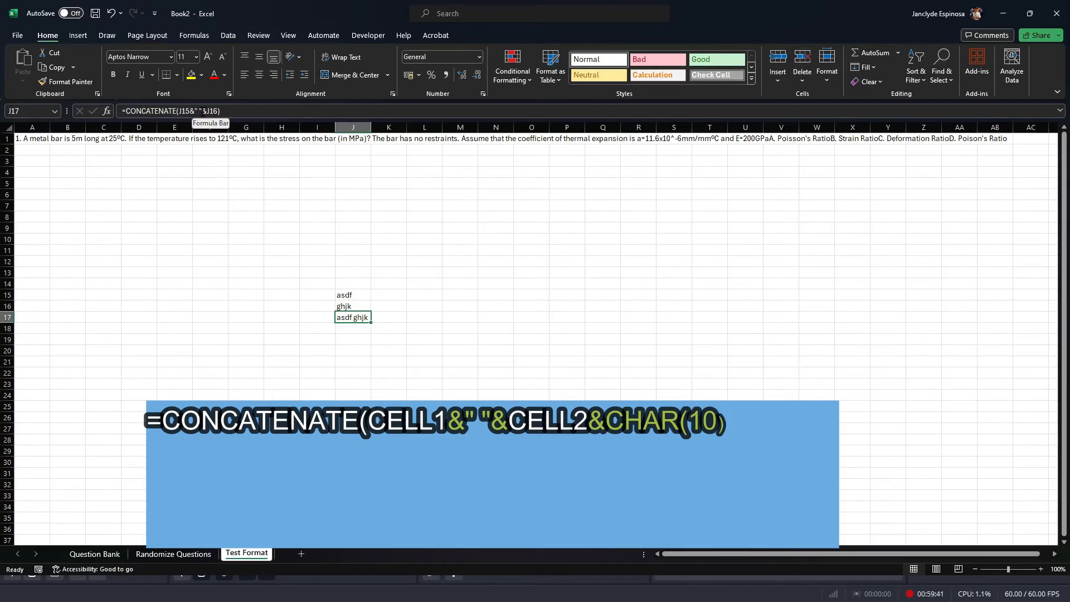
click(203, 112)
key(BackSpace)
key(BackSpace)
key(Delete)
text(CHAR()
text(10)
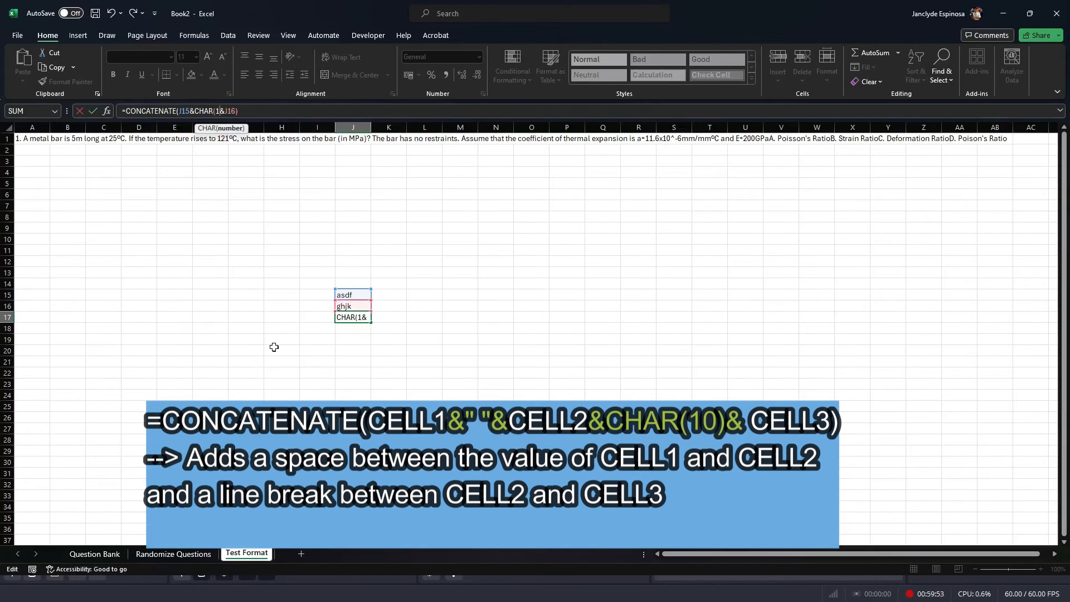
text())
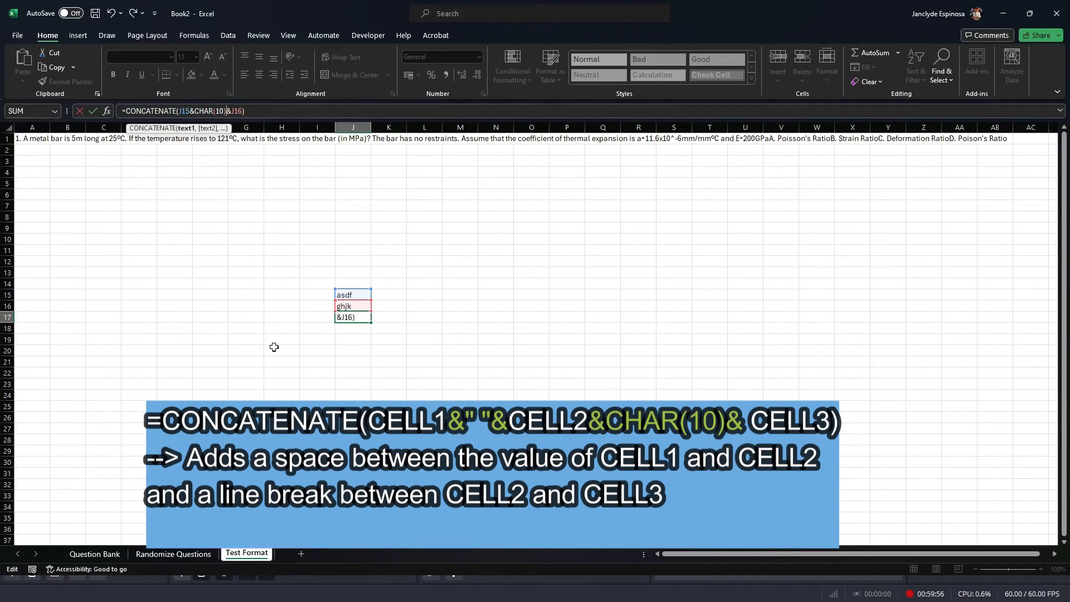
key(Return)
Step: Make row 17 taller and wrap the text in J17 to show the line break
drag(12, 323, 16, 344)
click(353, 329)
click(341, 57)
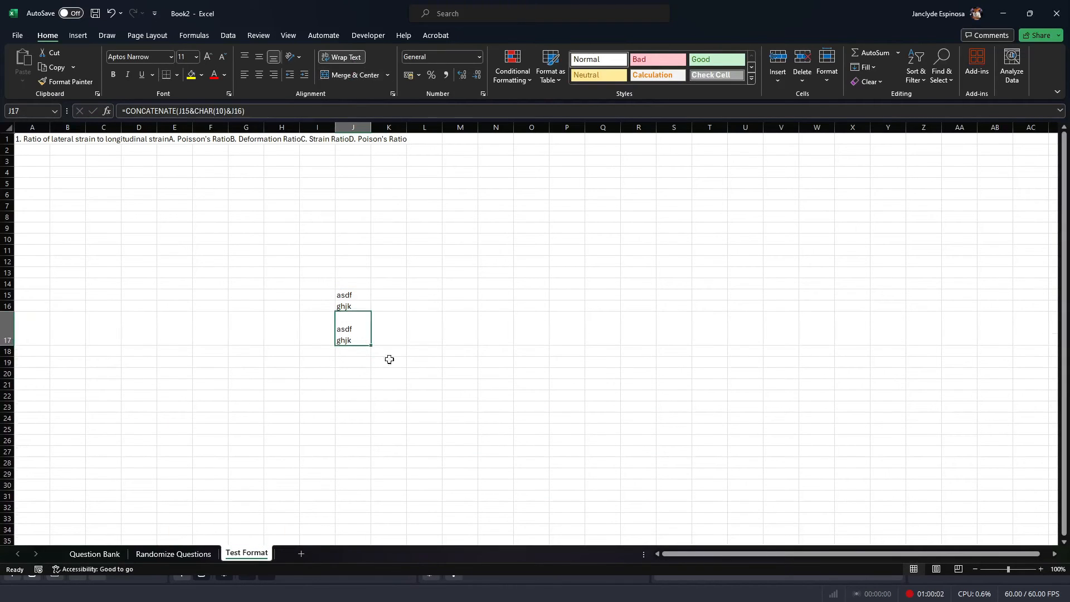
click(389, 418)
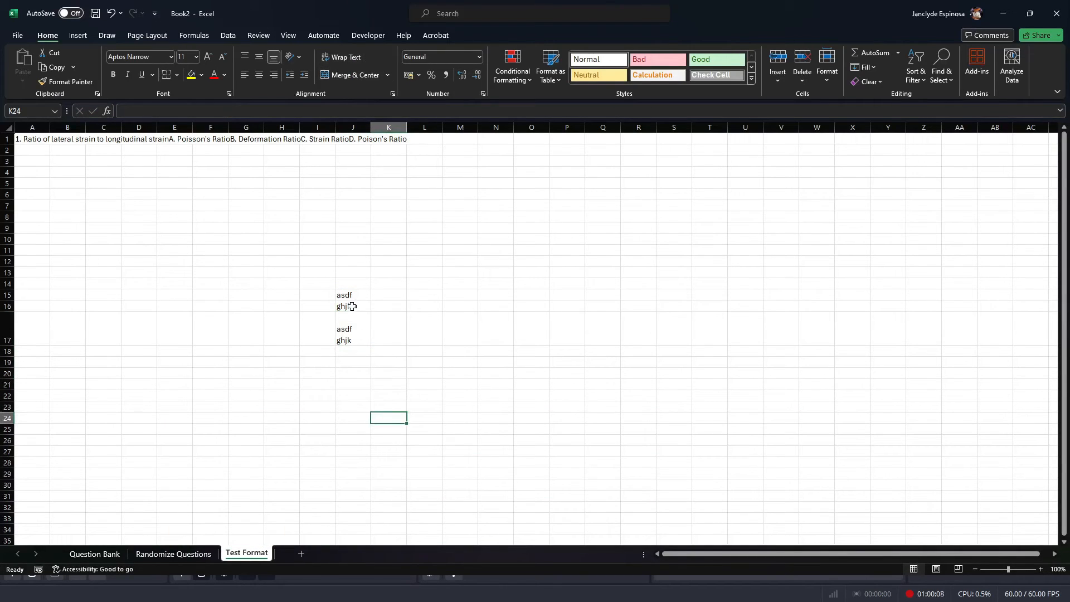
Step: Delete the sample formula in J17 and the sample texts in J16 and J15
click(359, 339)
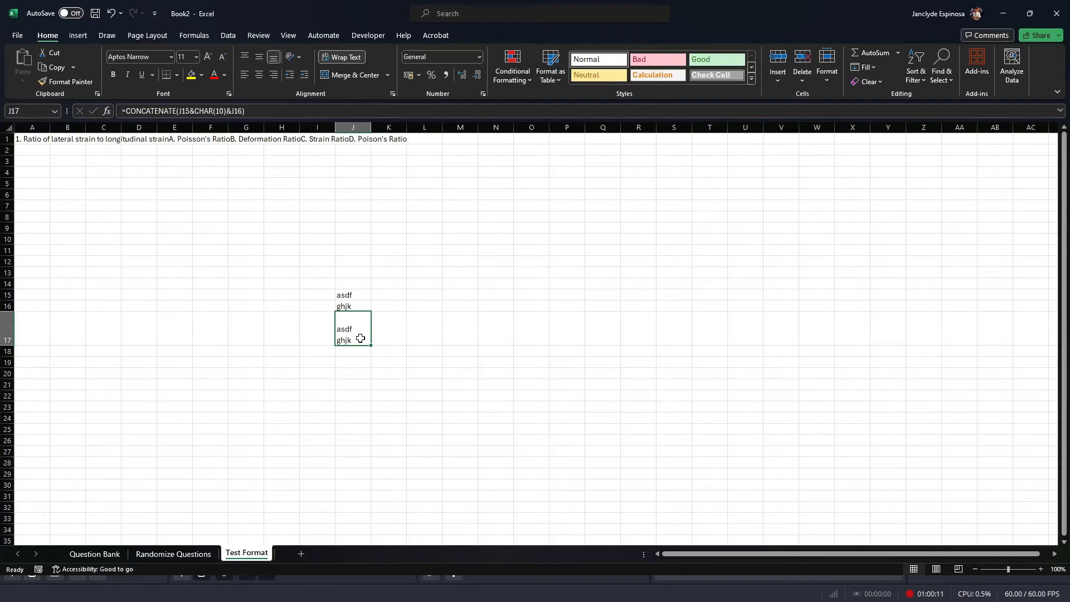
key(Delete)
click(355, 305)
key(Delete)
click(355, 296)
key(Delete)
Step: Replace the comma between D2 and E2 in A1's CONCATENATE formula with &CHAR(10)&
click(36, 141)
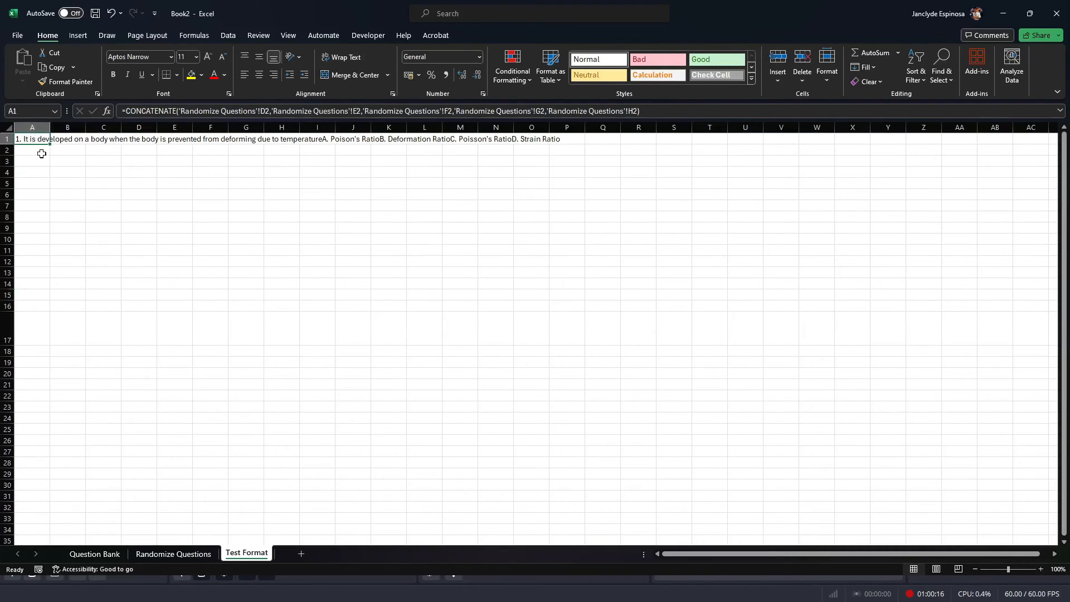
click(267, 111)
key(Delete)
text(&CHAR)
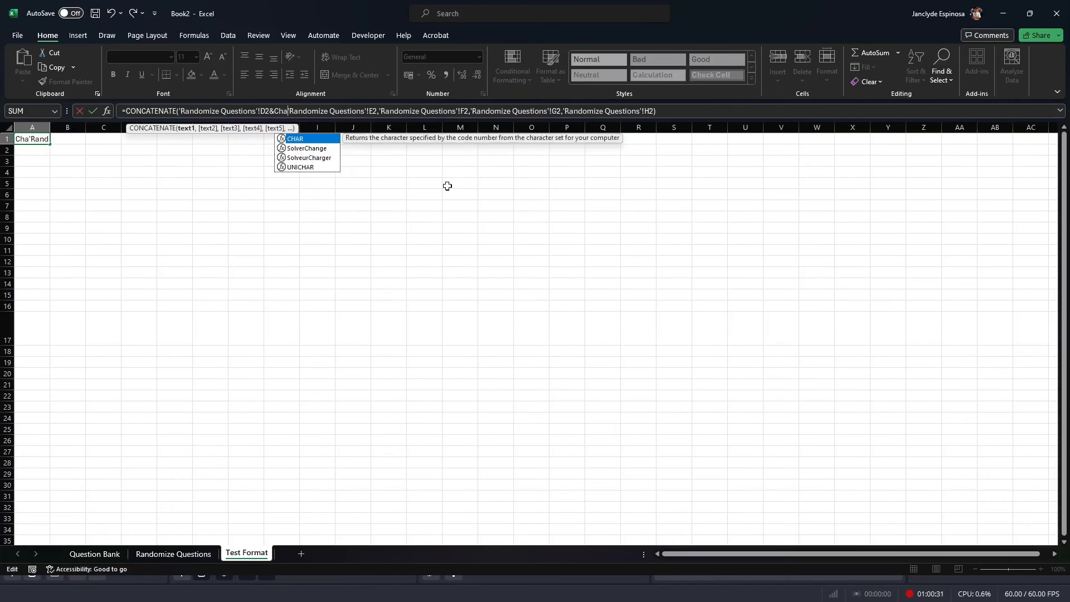
text((10))
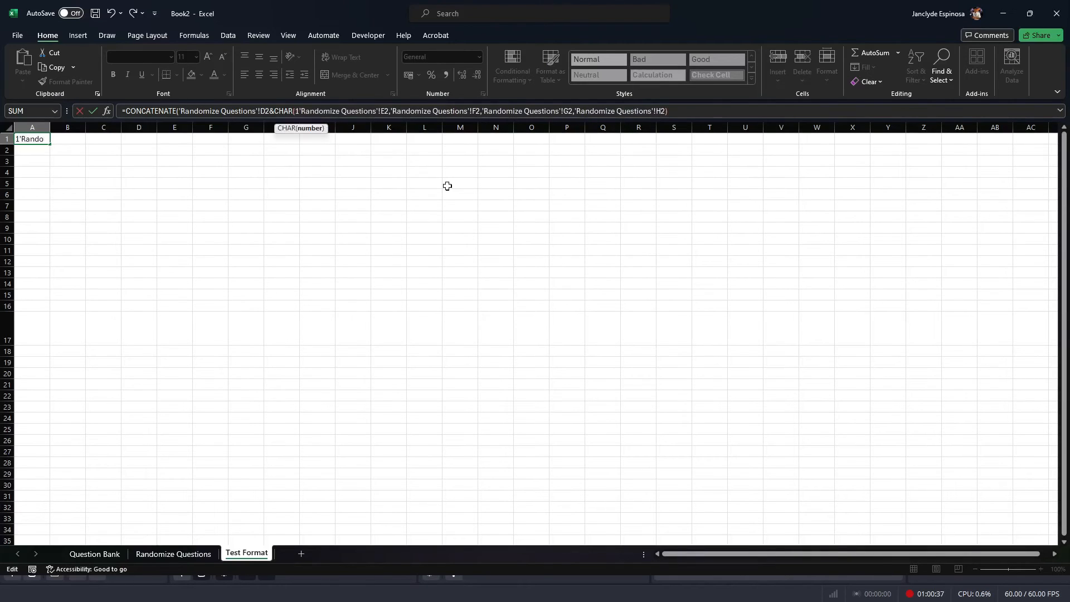
text(&)
Step: Replace the remaining commas before F2, G2 and H2 in A1's CONCATENATE formula with &CHAR(10)&
drag(269, 111, 307, 113)
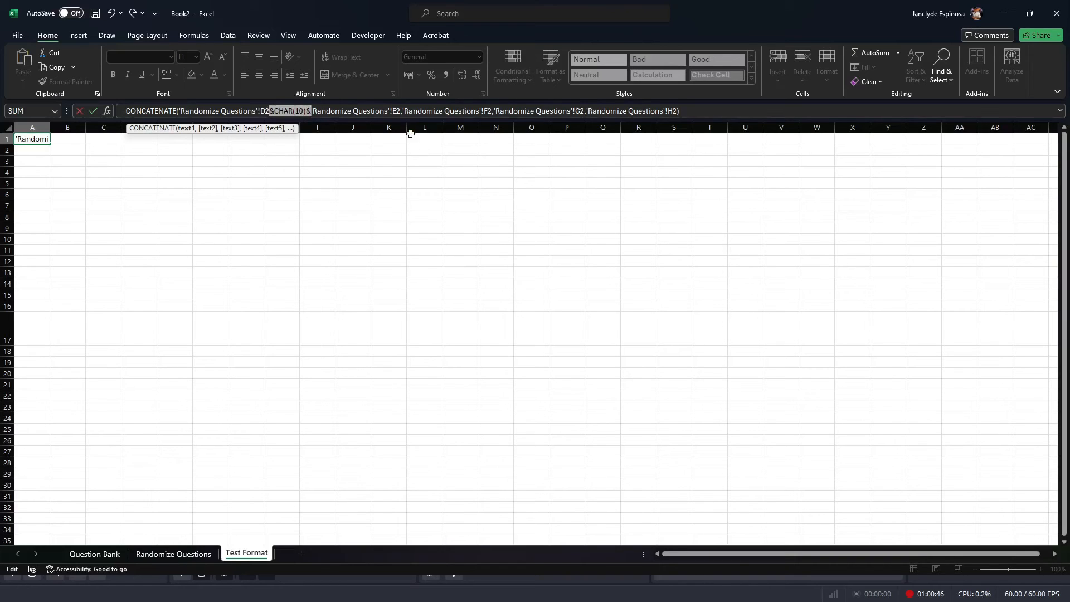
click(403, 111)
key(BackSpace)
text(&CHAR(10)&)
click(533, 111)
key(BackSpace)
text(&CHAR(10)&)
click(667, 111)
key(BackSpace)
text(&CHAR(10)&)
key(Return)
click(183, 217)
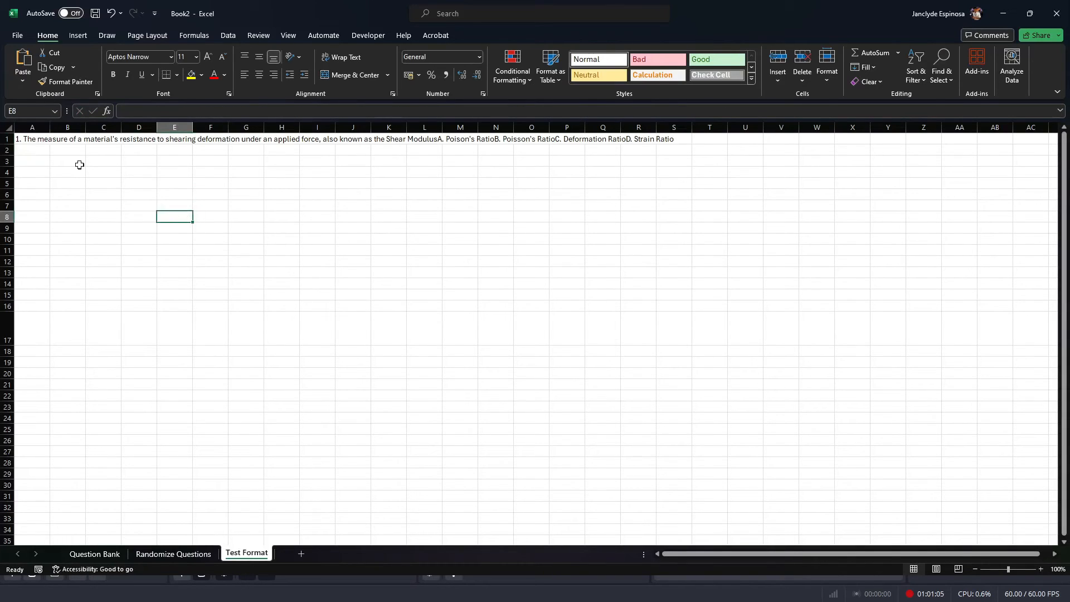
Step: Copy the line-broken question from A1 of Test Format into the Word document and highlight the pasted text
key(ctrl+Home)
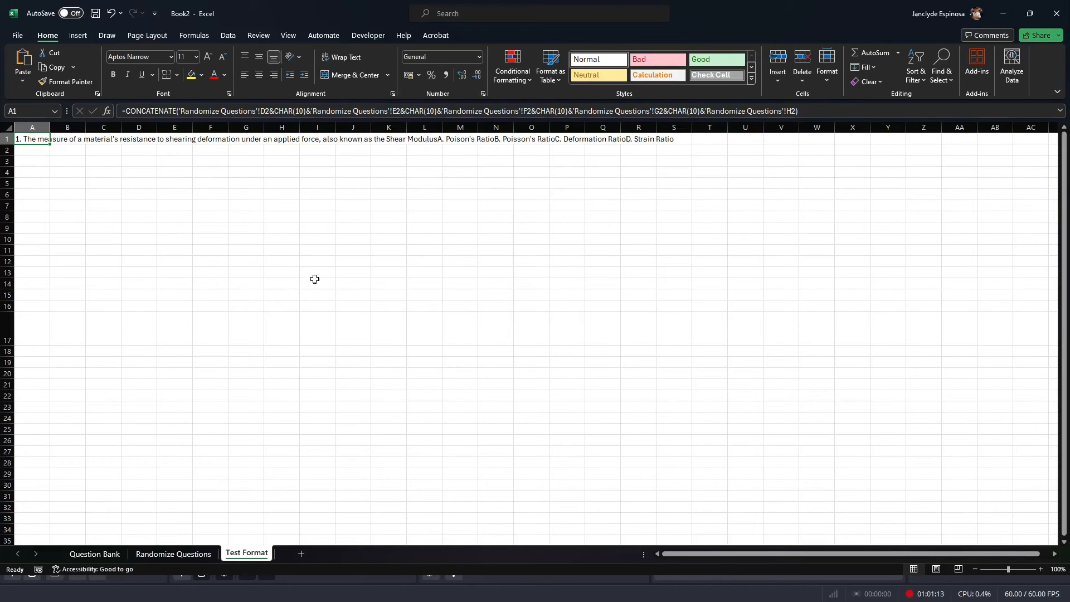
key(ctrl+c)
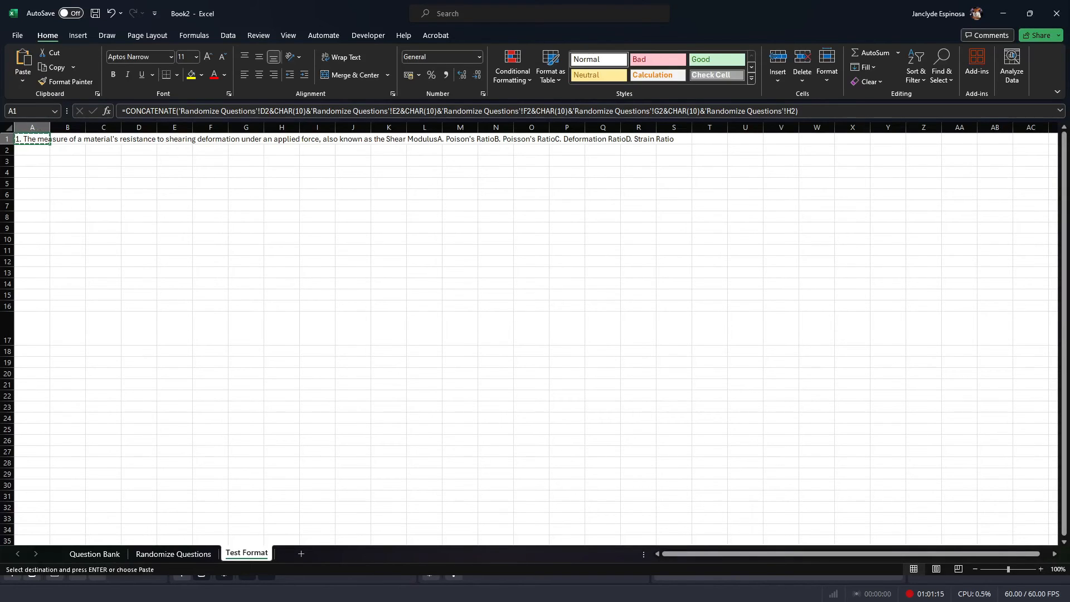
key(ctrl+v)
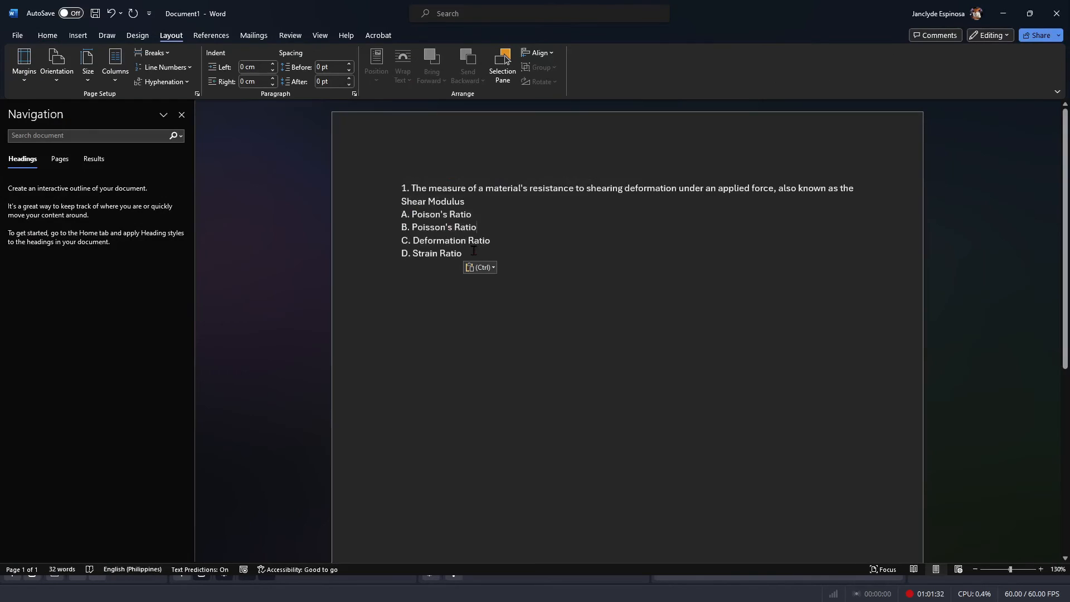
drag(465, 254, 385, 189)
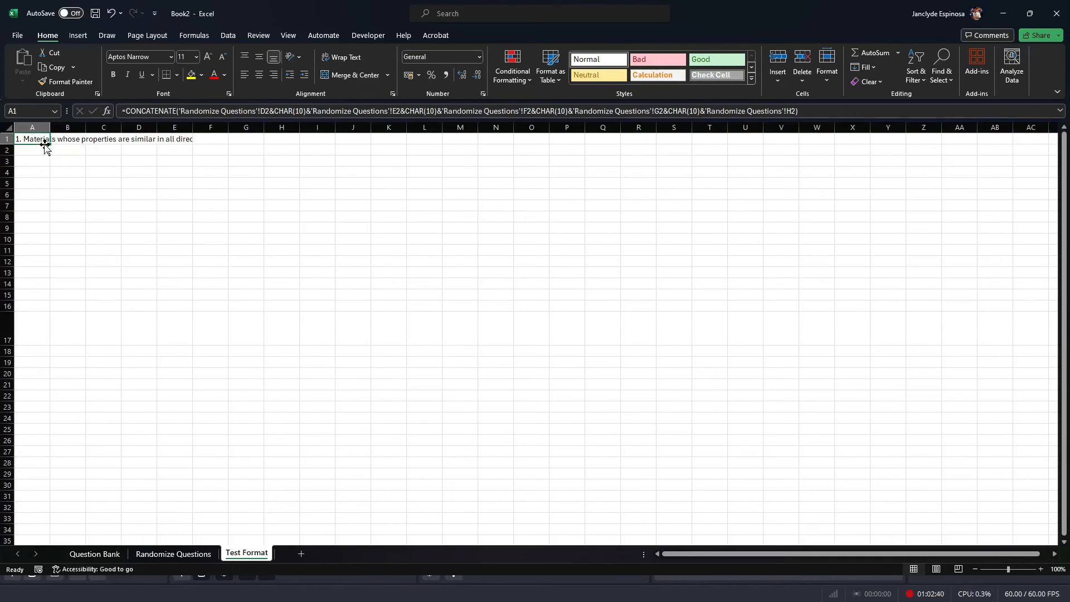
Step: Fill A1's combined question formula down to A5 of Test Format and copy A1:A5
drag(48, 147, 54, 188)
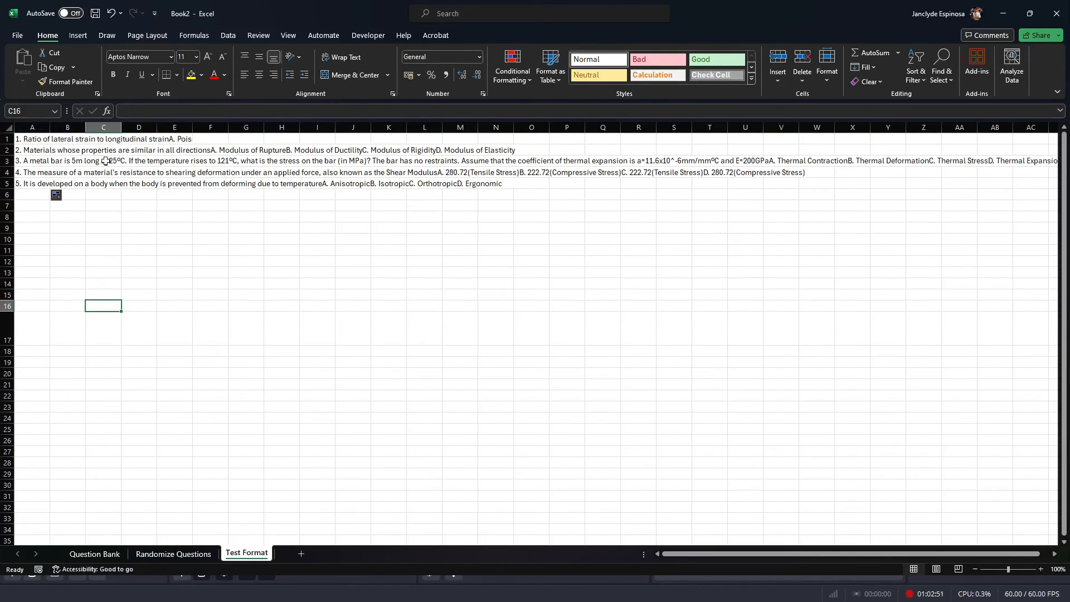
drag(29, 139, 27, 184)
key(ctrl+c)
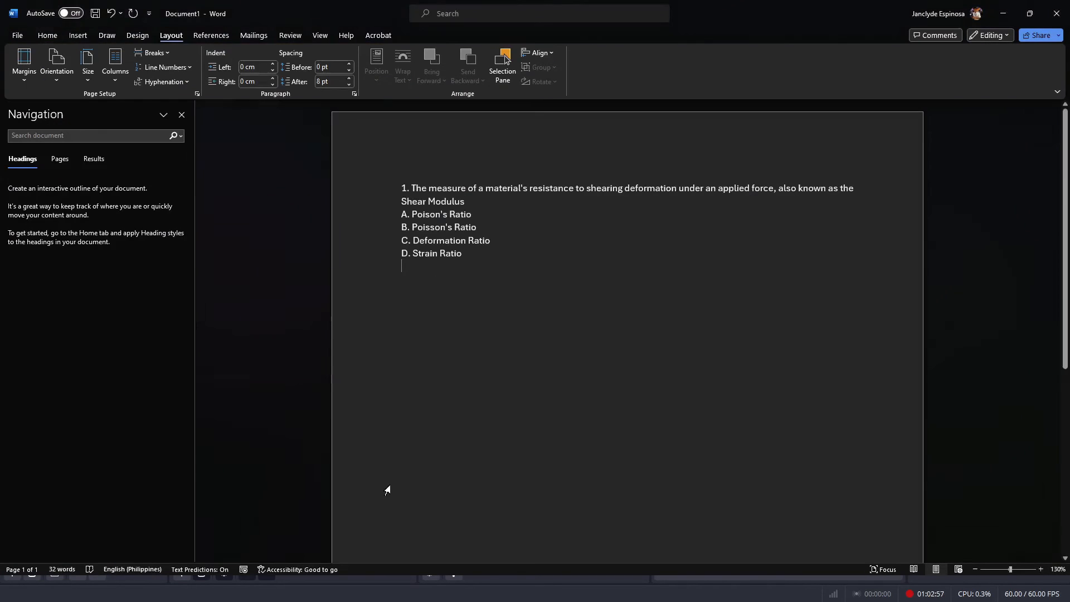
Step: Switch to the Word document and delete the previously pasted question with its choices
drag(387, 490, 351, 193)
key(Delete)
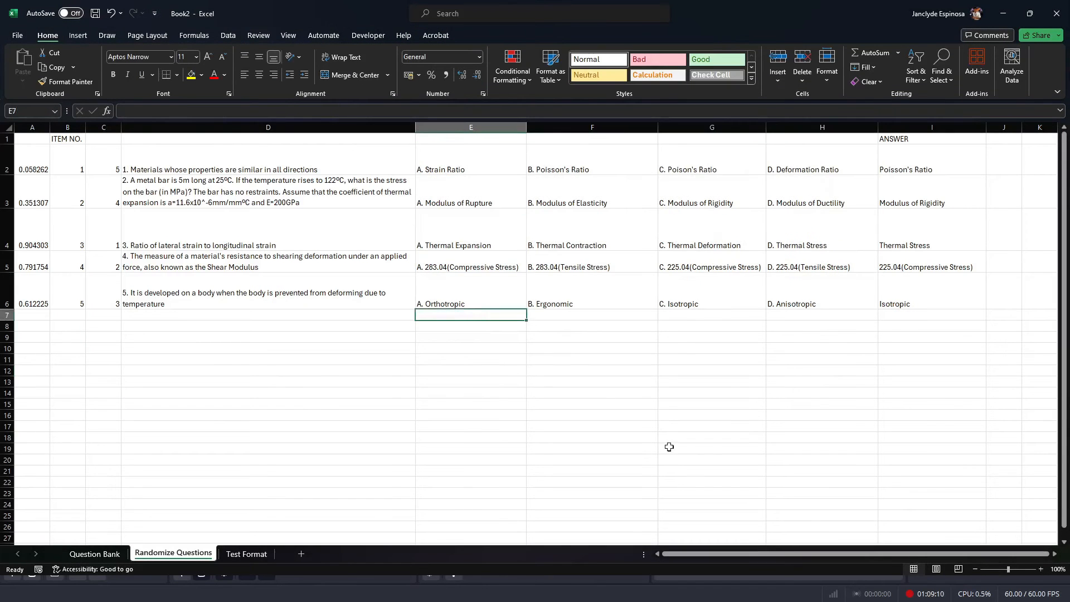
Step: Review the questions and lettered choices in Randomize Questions and open the Question Bank sheet
drag(441, 165, 886, 305)
click(803, 326)
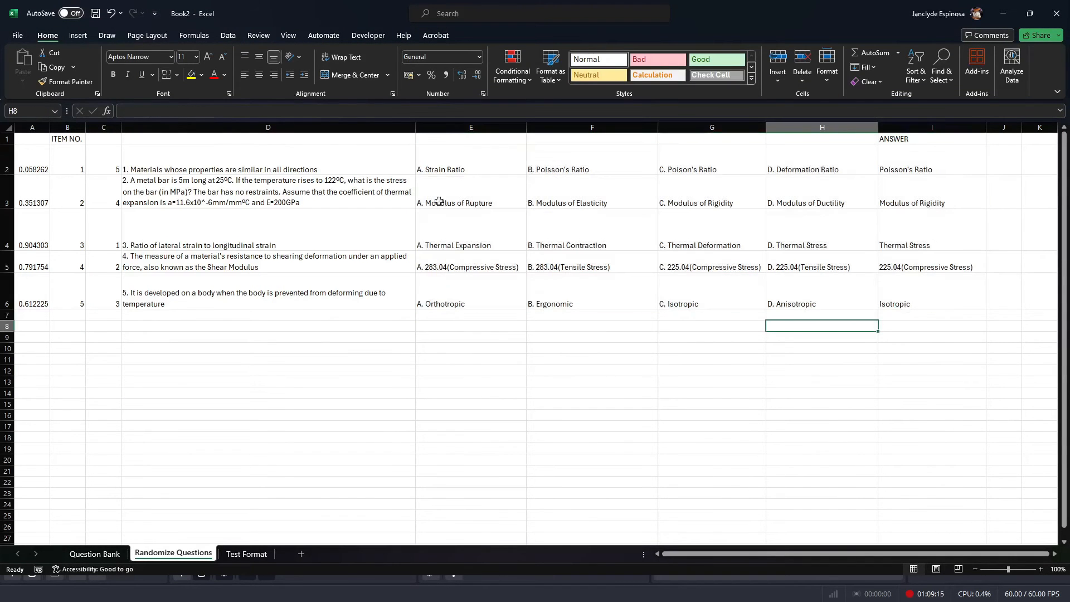
click(445, 164)
click(336, 168)
key(ctrl+Page_Up)
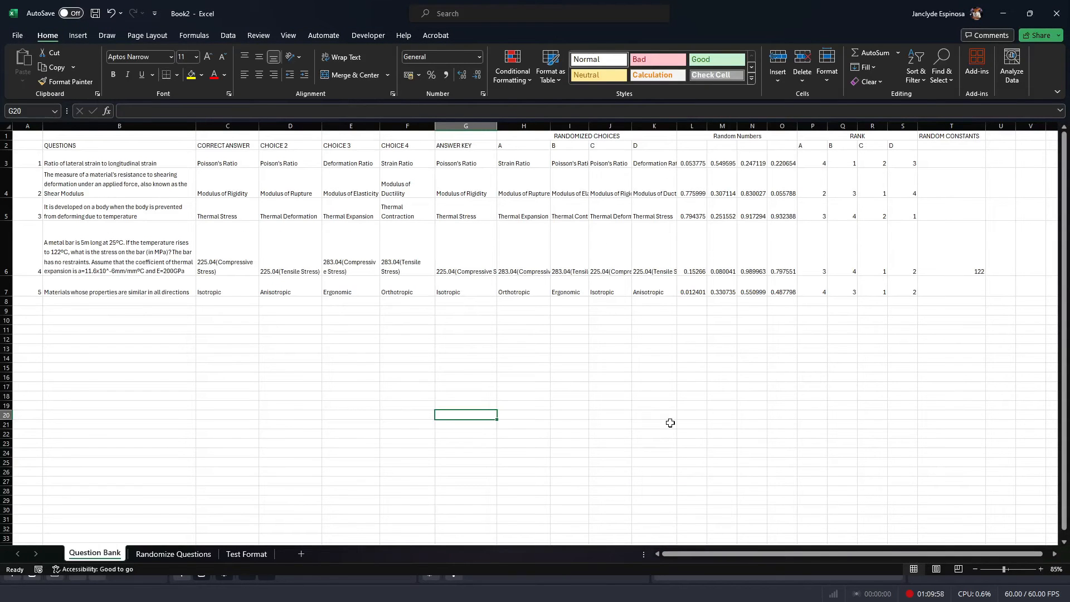
Step: Capture the Question Bank table as an image and place it below the question list in Randomize Questions
key(super+shift+s)
drag(3, 120, 986, 301)
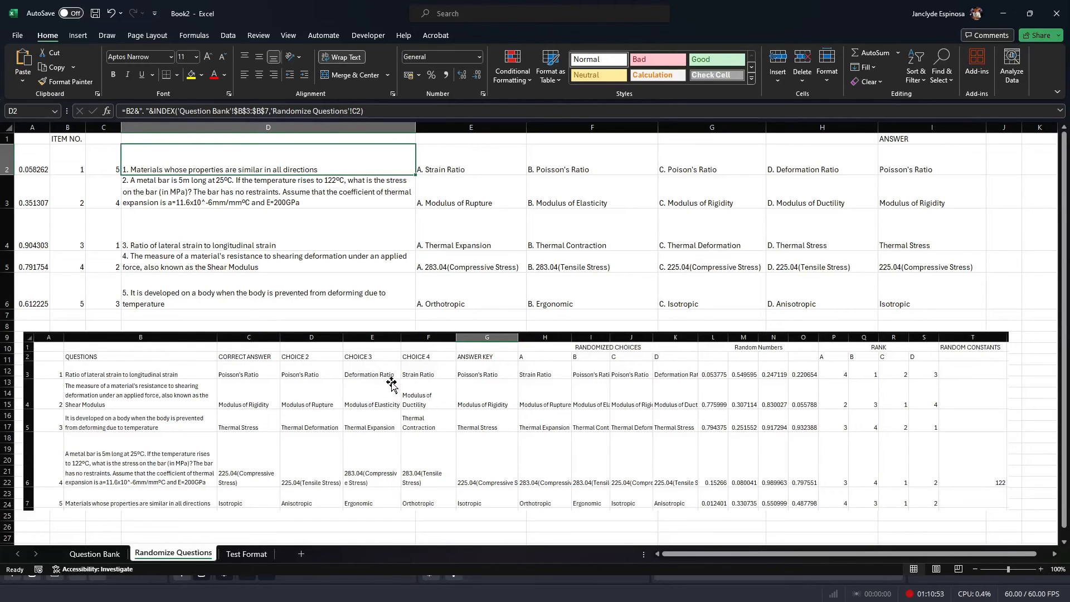
Step: Replace the Question Bank H3 reference in E2's choice formula with INDIRECT, keeping the "A. "& prefix
click(453, 170)
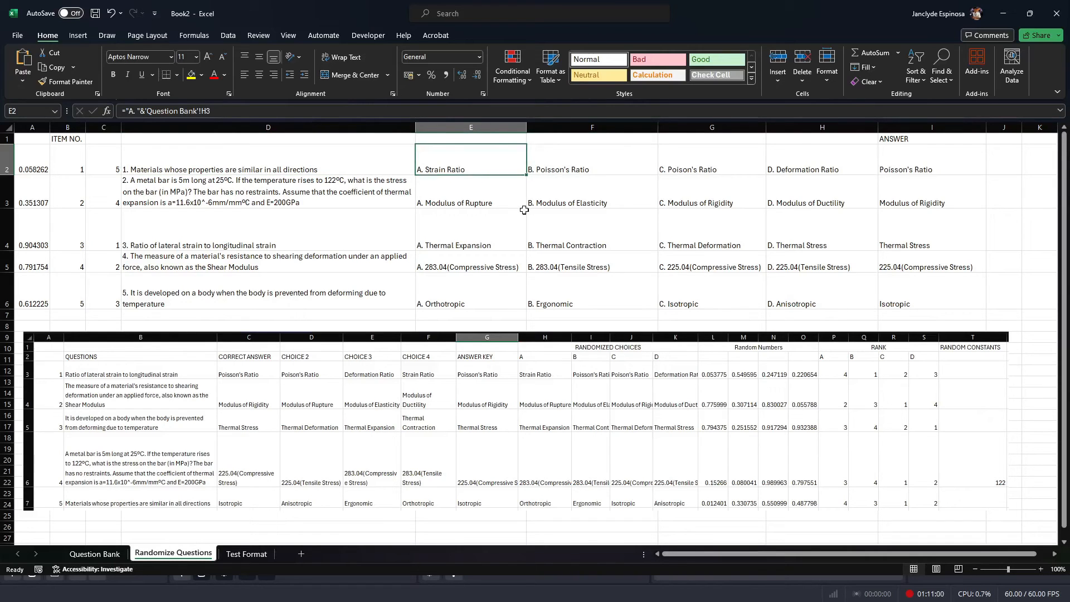
drag(223, 113, 147, 113)
key(BackSpace)
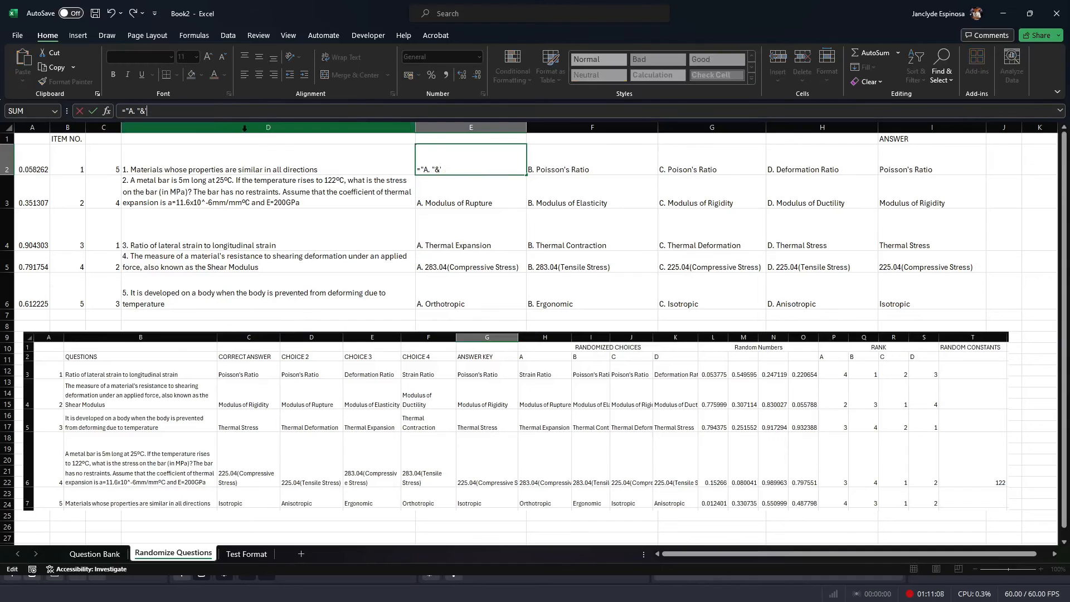
text(INDIRECT)
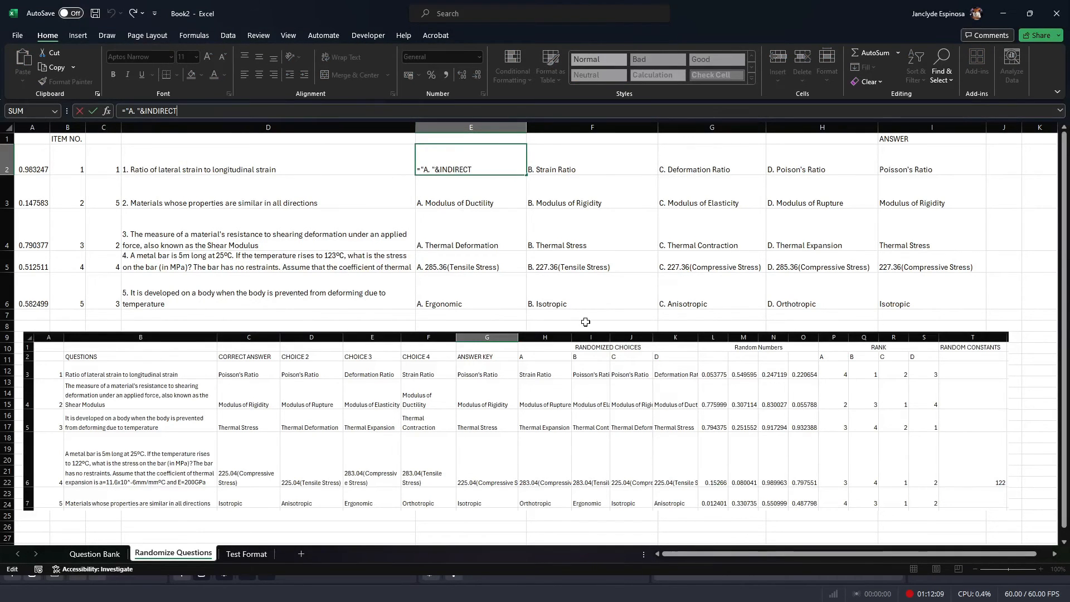
key(ctrl+Return)
Step: Enter the header RANDOM NUMBER in C1 above the random question numbers
click(101, 141)
text(RANDOM)
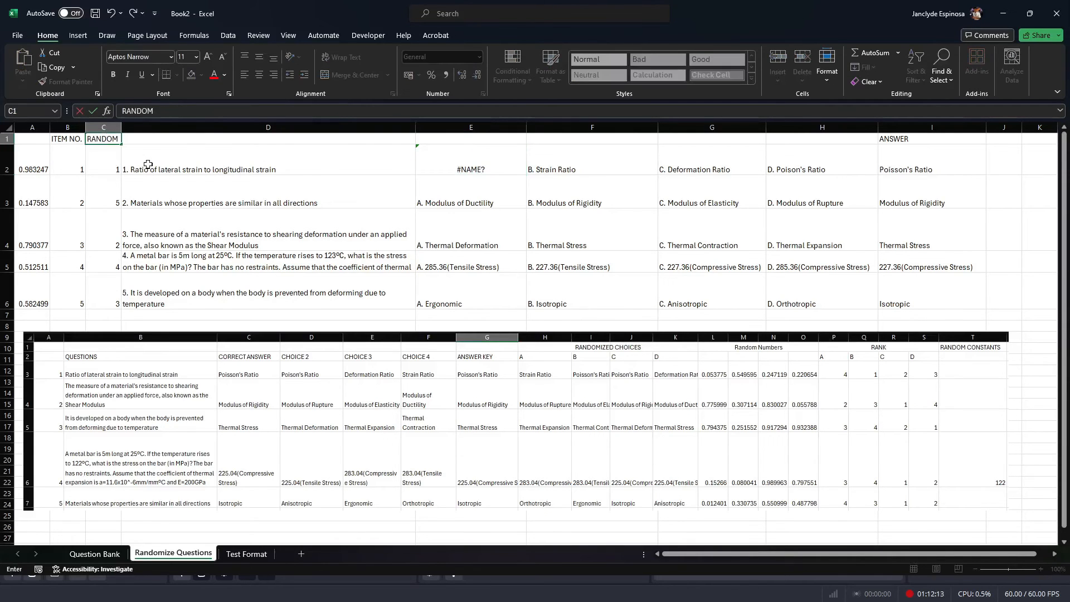
Step: Reopen E2's formula and re-enter the function after the "A. "& prefix as INDIRECT( with an open parenthesis
click(210, 113)
key(BackSpace)
key(BackSpace)
key(BackSpace)
key(BackSpace)
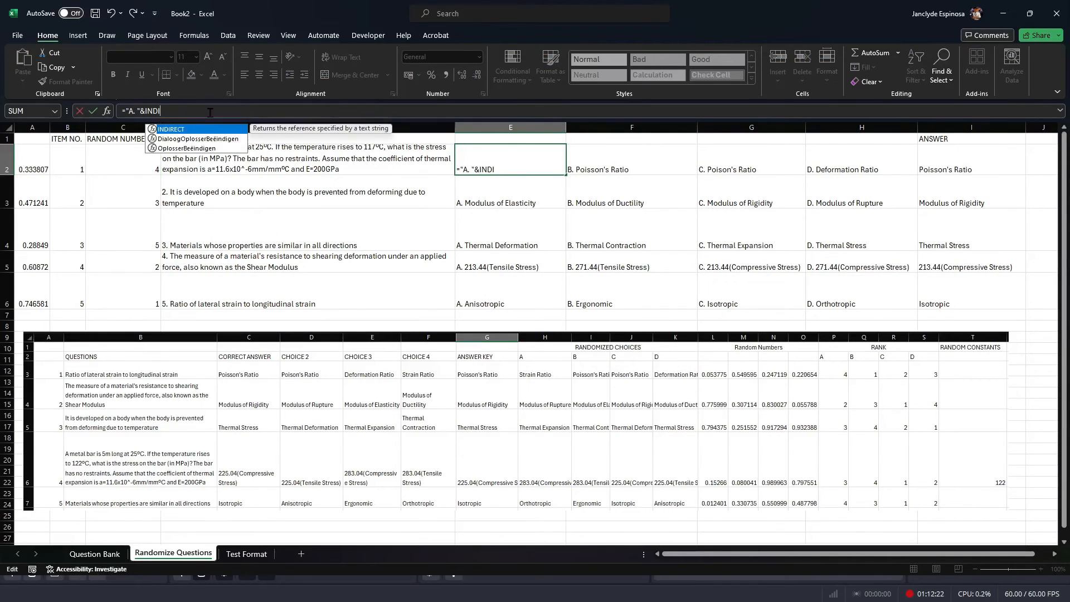
key(BackSpace)
key(BackSpace)
key(BackSpace)
key(BackSpace)
text(INDIRECT()
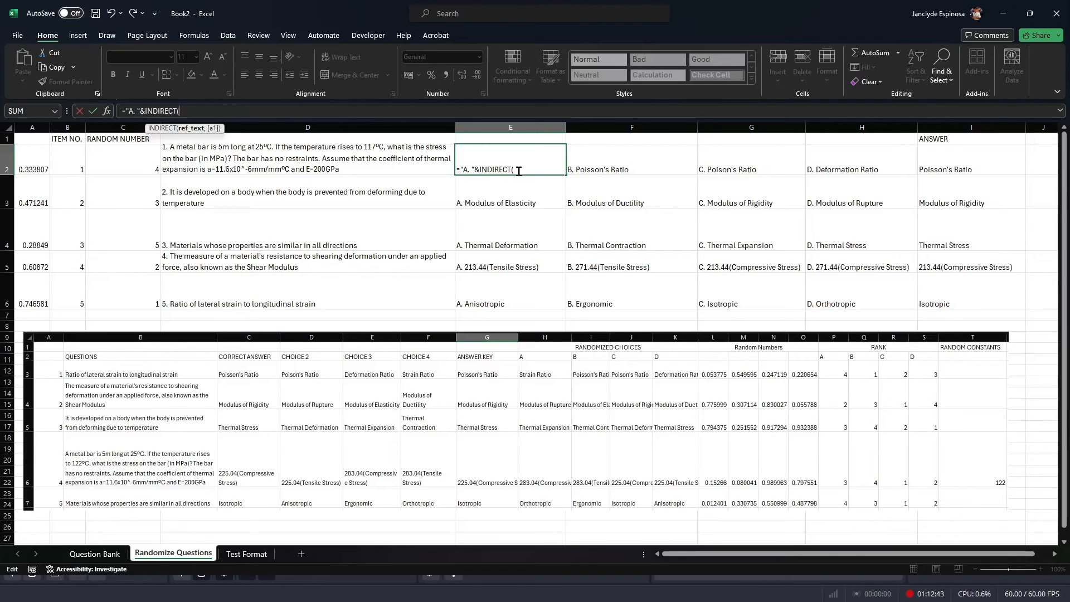
Step: Try to complete E2 as ="A. "&INDIRECT('Question Bank'!&"H"&'Randomize Questions'!C2+2)
key(ctrl+Page_Up)
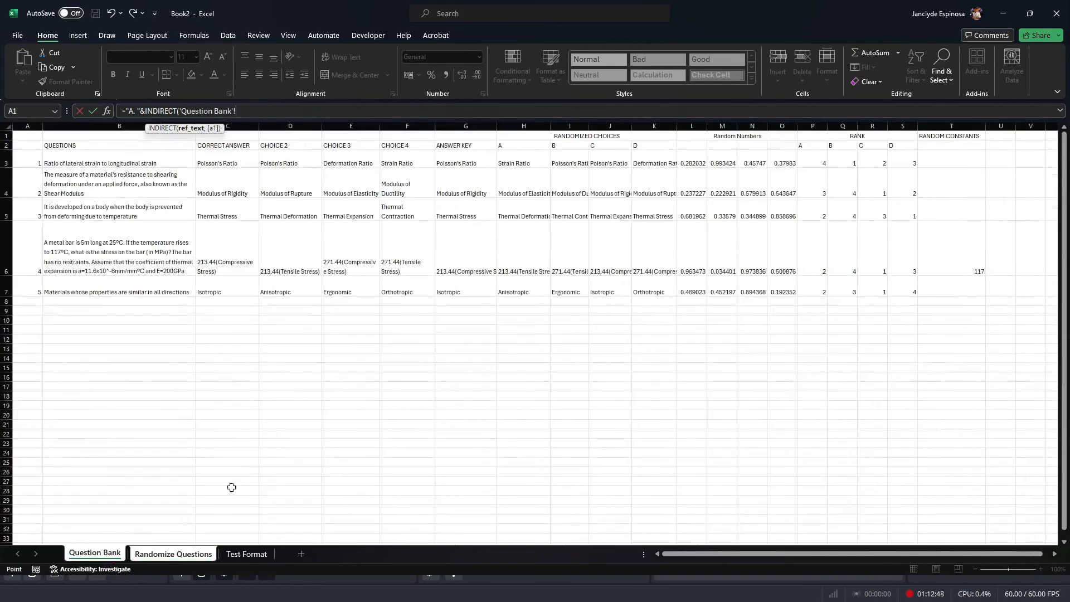
click(508, 165)
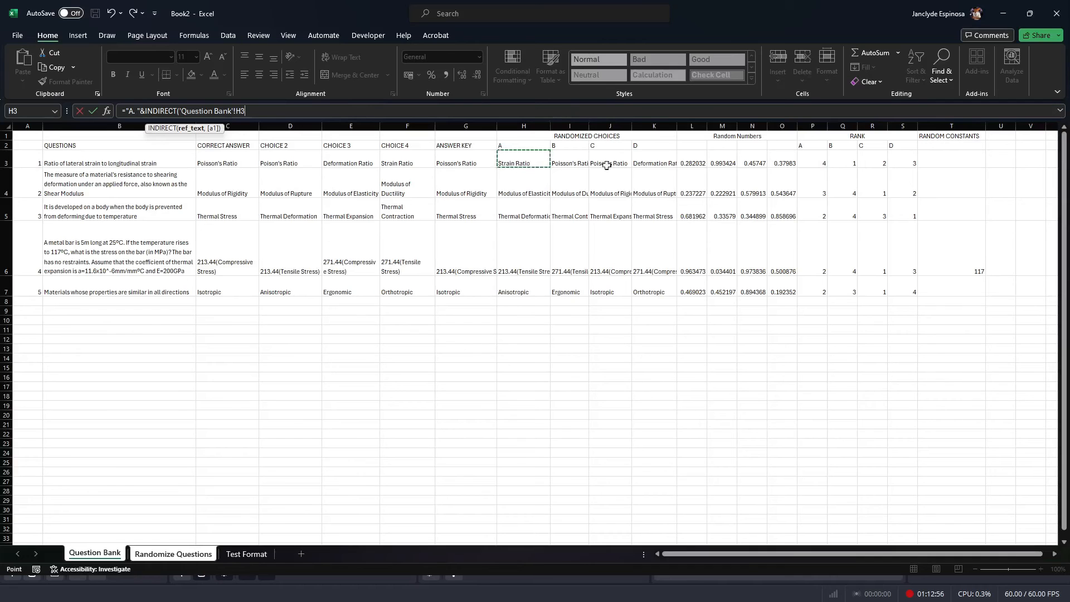
click(180, 552)
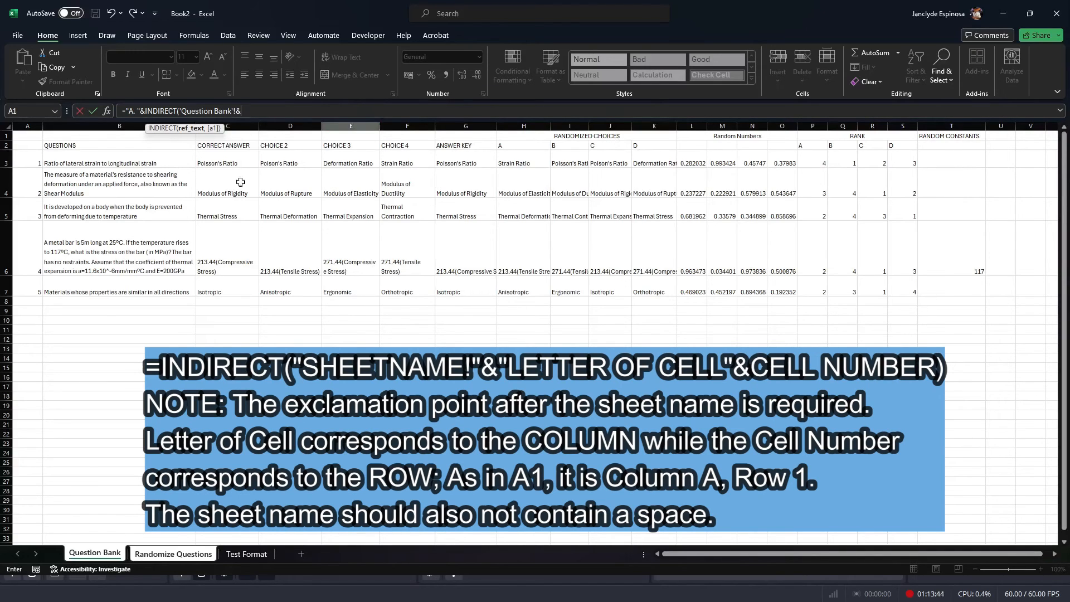
text("H"&)
key(ctrl+Page_Down)
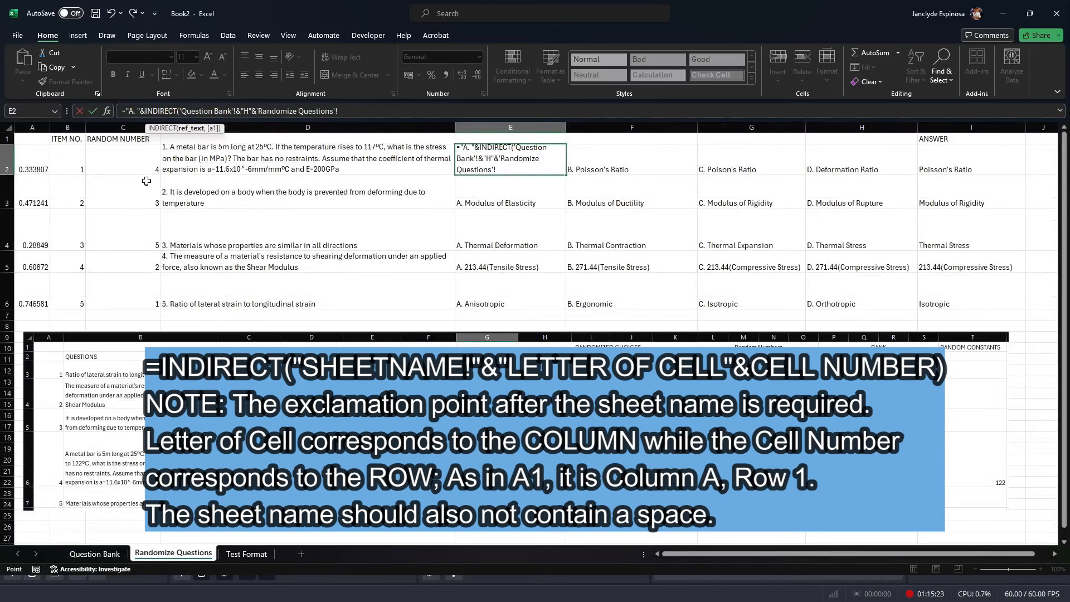
click(130, 160)
text(+2))
key(Return)
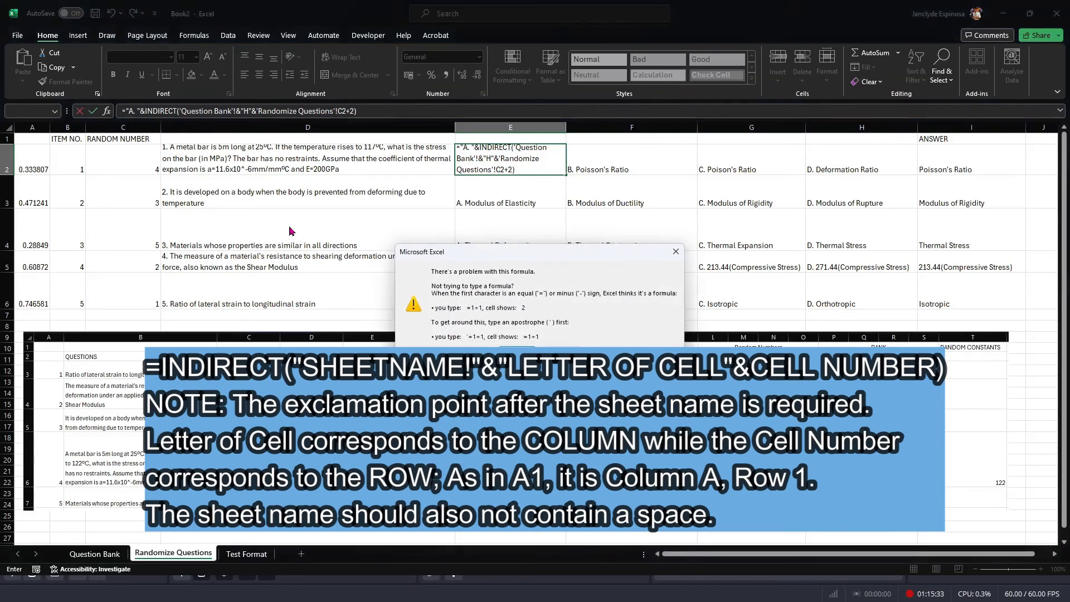
click(676, 252)
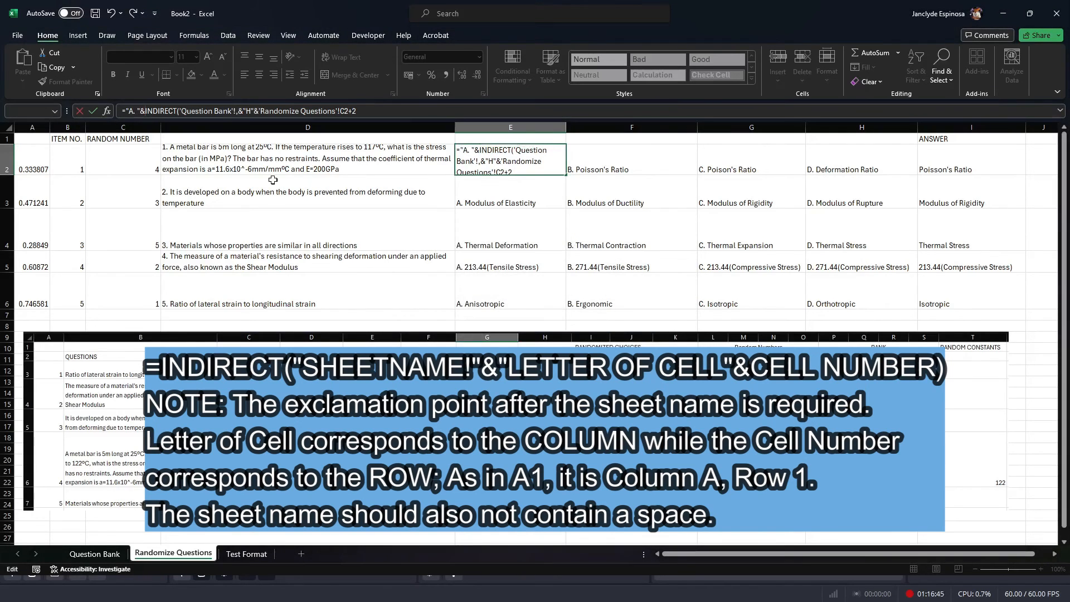
Step: Remove the "A. "& prefix from E2's formula so it starts with =INDIRECT(, and try to commit it
key(BackSpace)
key(BackSpace)
key(BackSpace)
key(BackSpace)
key(BackSpace)
key(BackSpace)
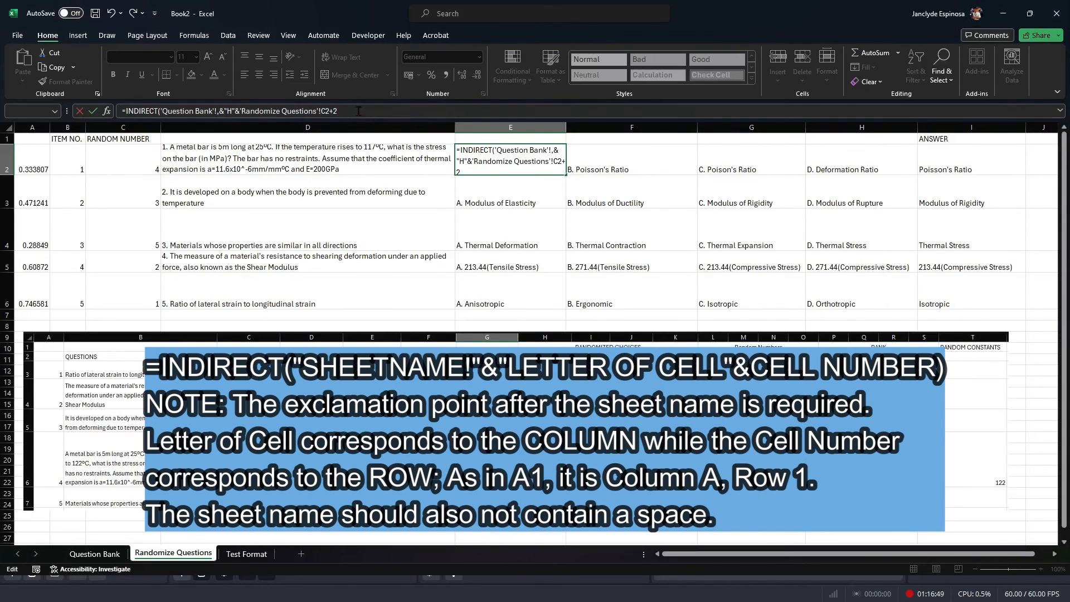
key(Return)
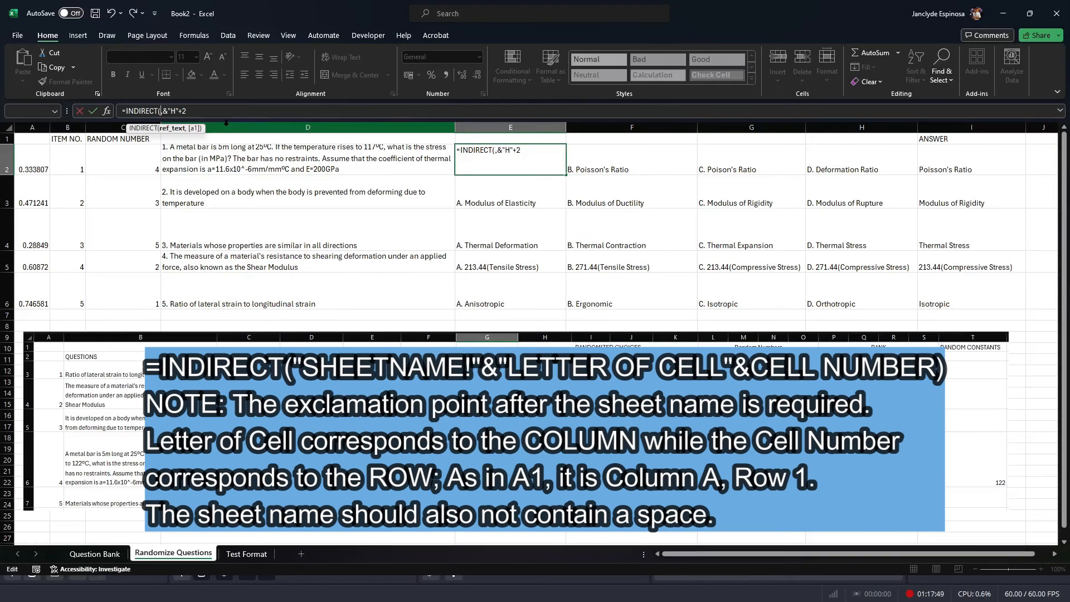
Step: Enter the sheet reference in E2's INDIRECT formula as the quoted text "Question Bank!" before &"H"
text("Question)
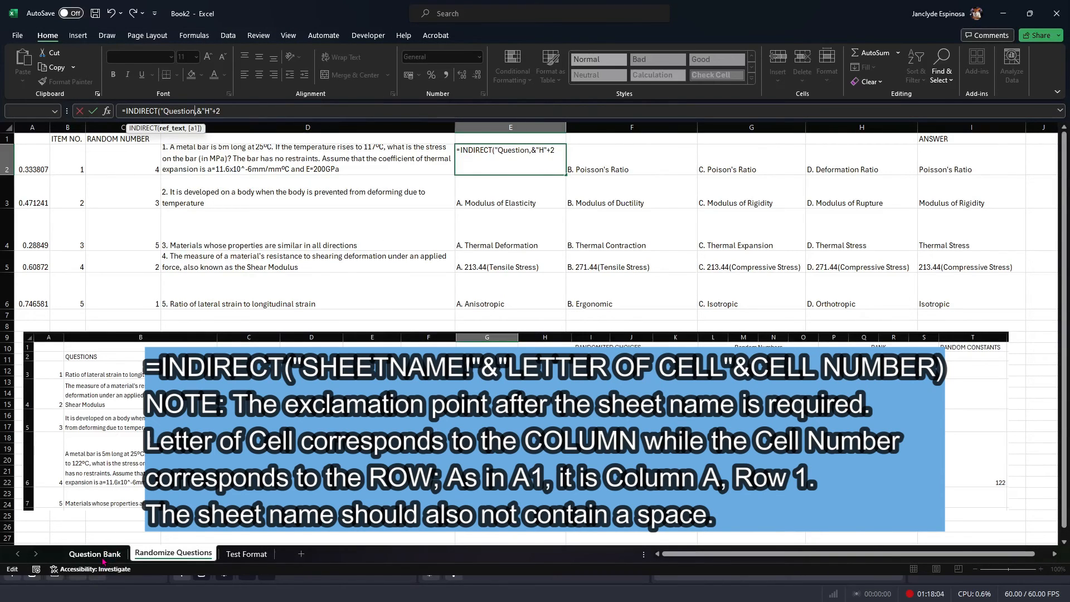
text( Bank!)
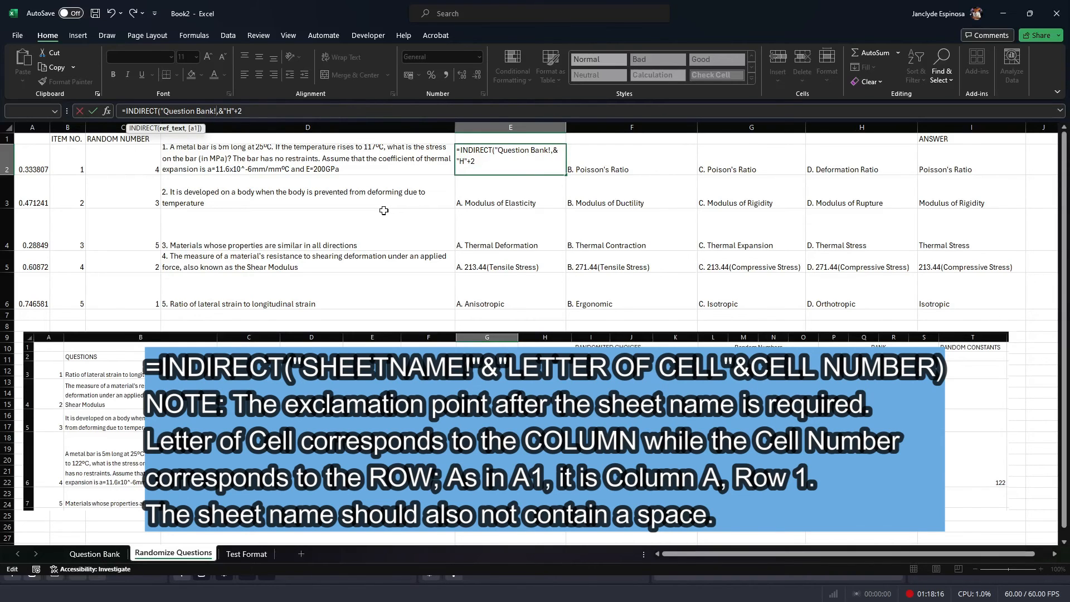
key(Delete)
text(")
drag(250, 110, 257, 109)
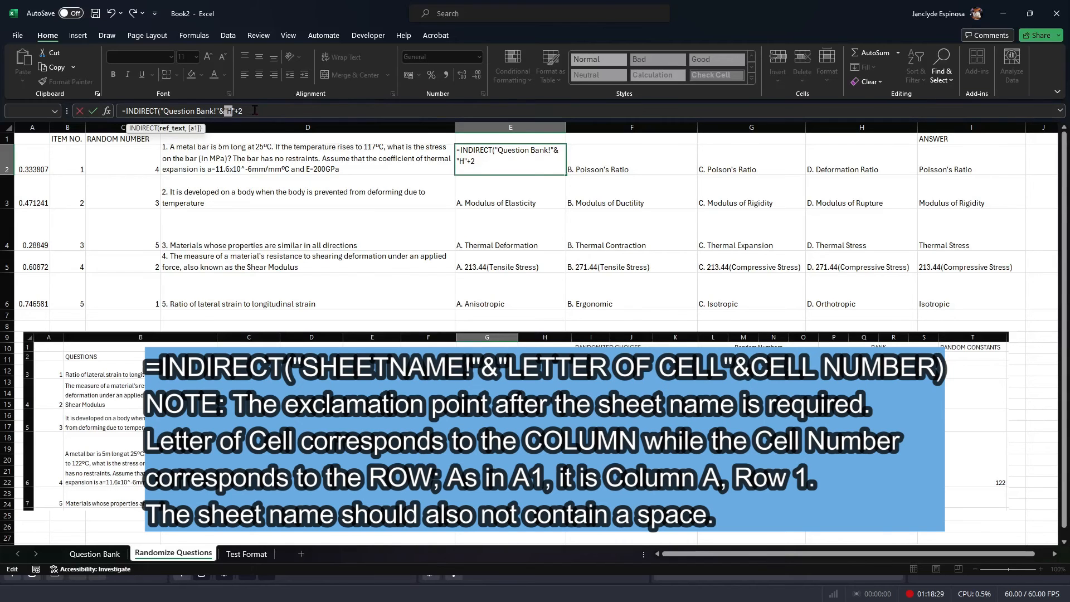
Step: Complete the row part of E2's INDIRECT formula after "H" as &C2+2
click(268, 111)
key(BackSpace)
key(BackSpace)
click(139, 166)
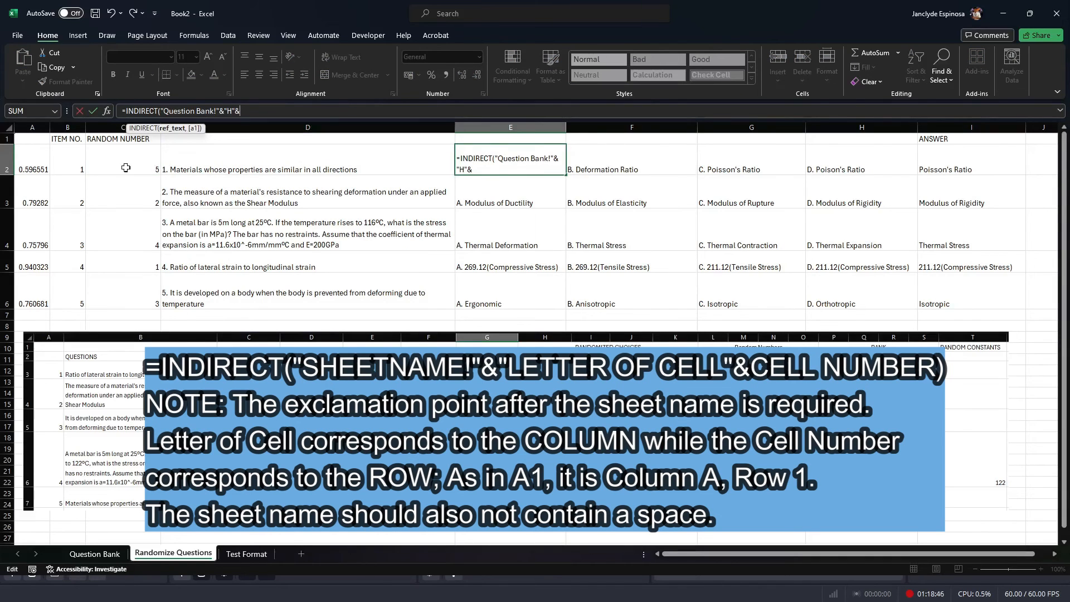
click(124, 166)
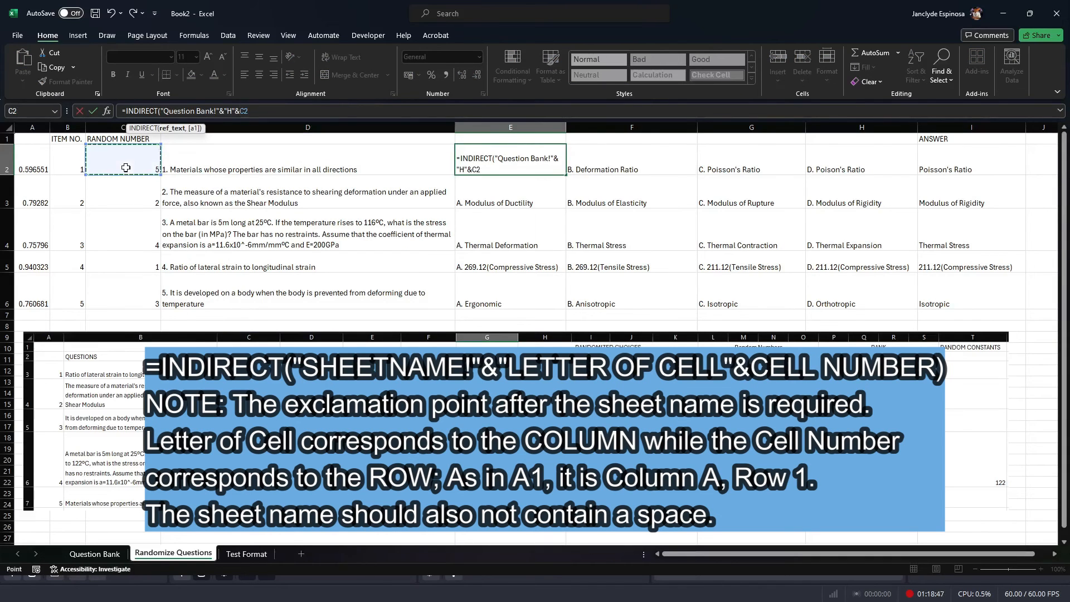
text(+2)
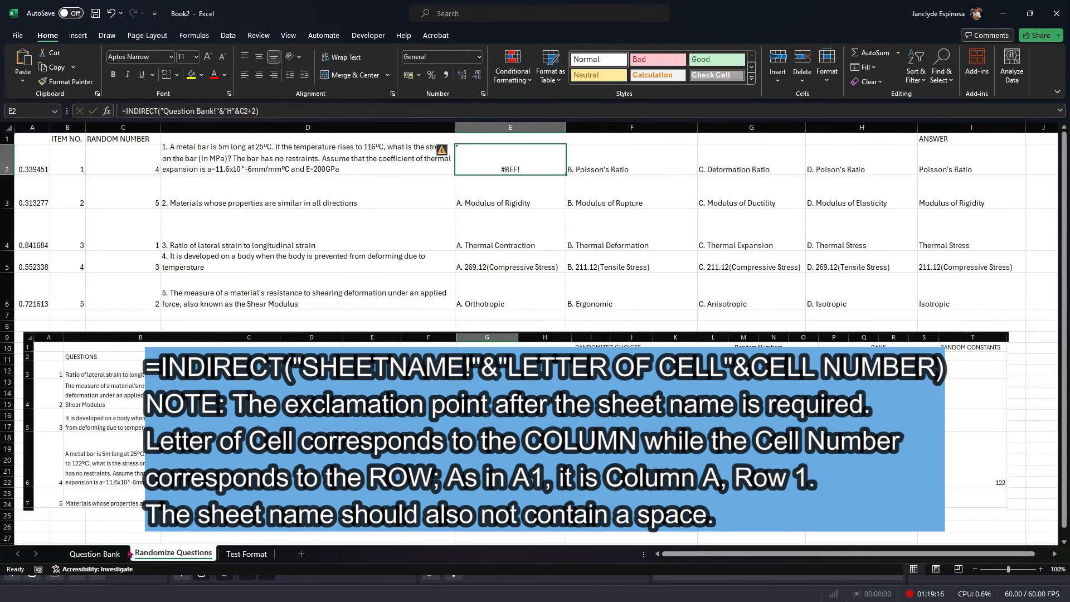
Step: Rename the Question Bank sheet to Questionbank and use "Questionbank!" in E2's INDIRECT formula in Randomize Questions
click(94, 553)
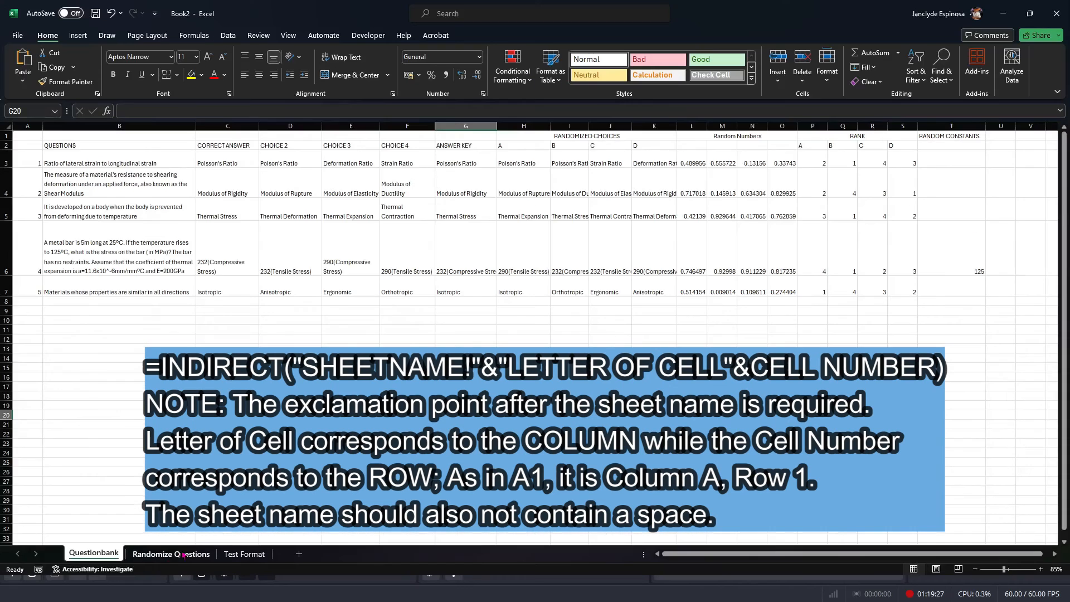
click(294, 585)
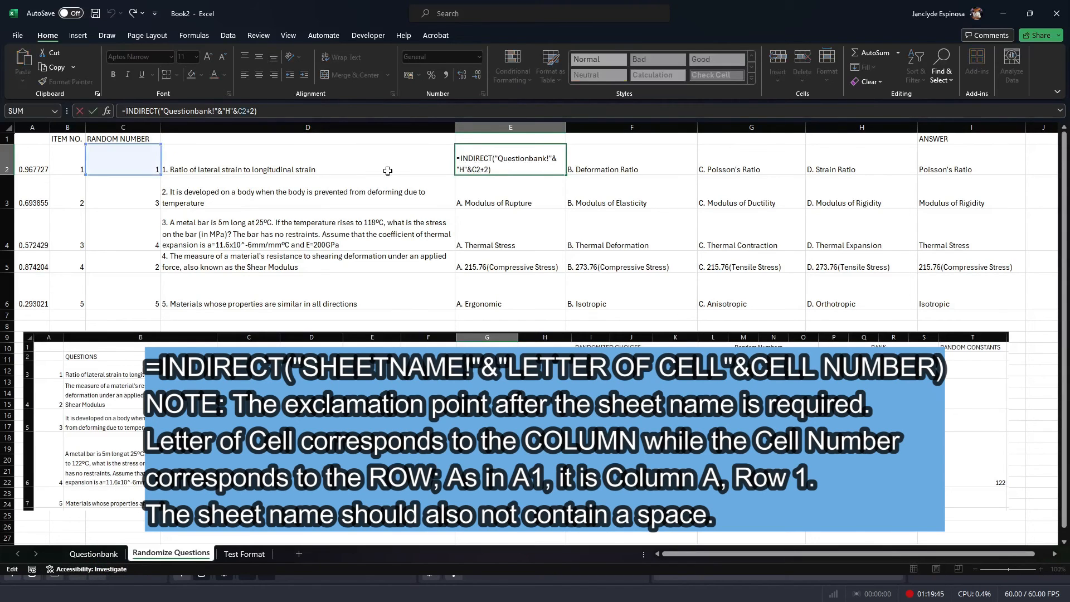
Step: Add the "A. "& prefix in front of INDIRECT in E2's formula and commit it
text("A. ")
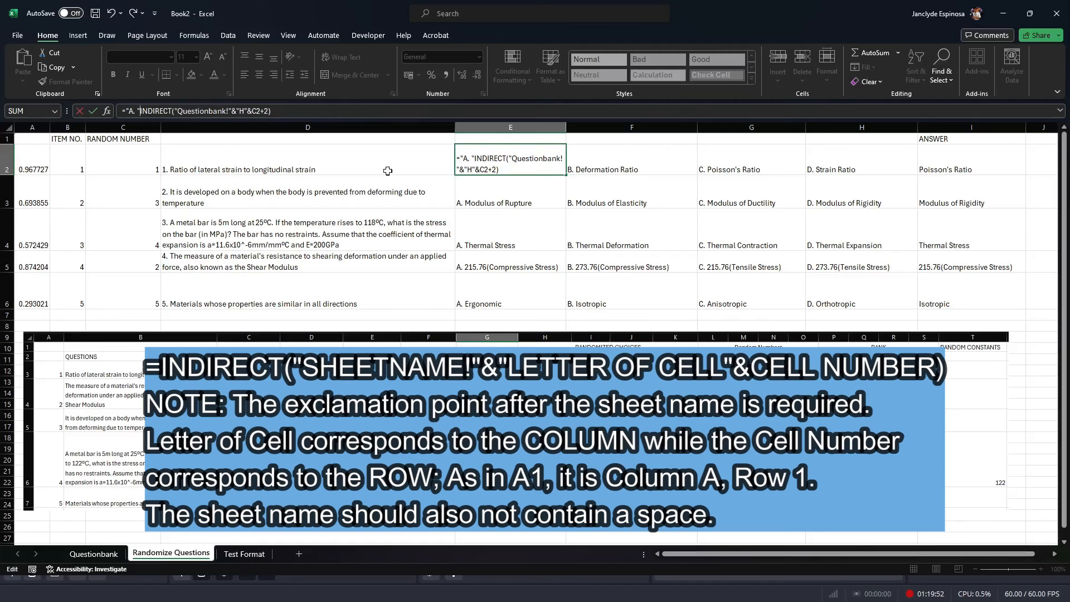
text(&)
key(ctrl+Return)
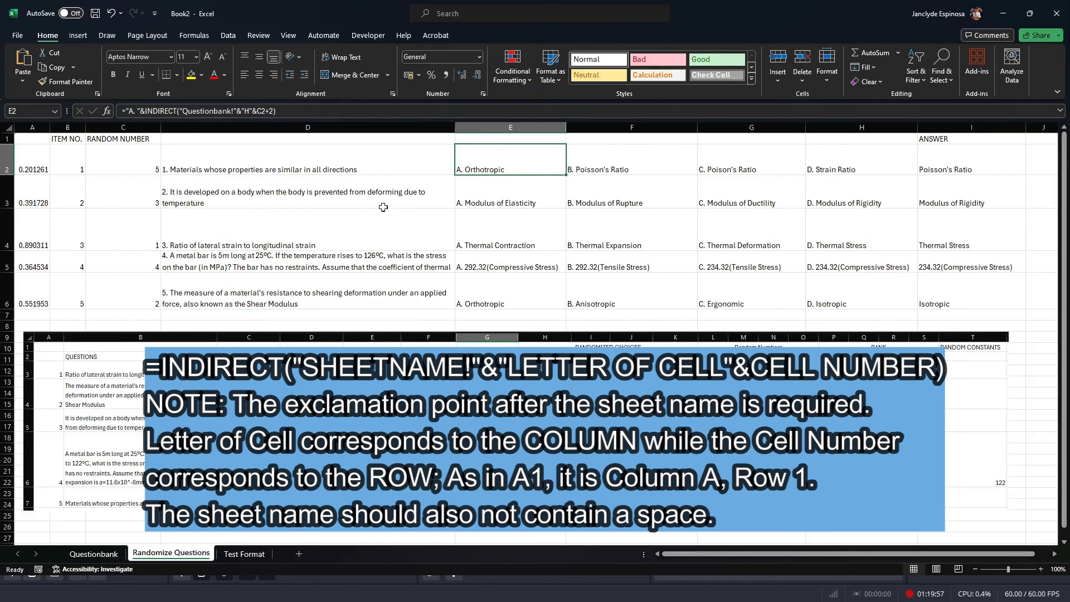
Step: Fill E2's formula across to H2 and check the copied formula in F2
drag(568, 175, 863, 177)
click(632, 164)
click(309, 112)
key(Escape)
Step: Make the C2 reference in E2's formula absolute as $C$2 and fill the formula across to H2
click(504, 170)
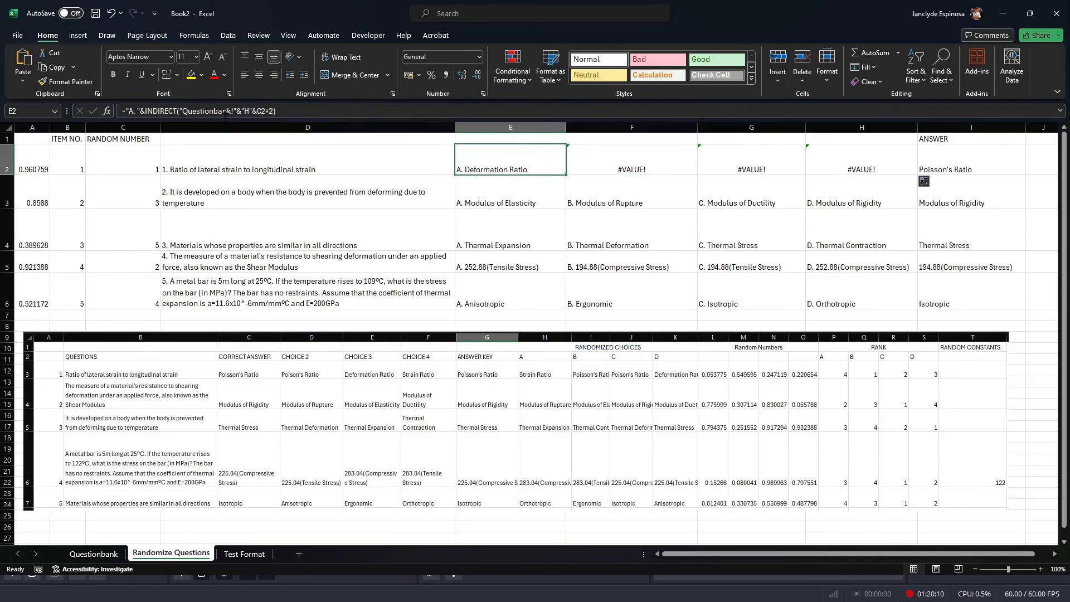
double_click(260, 111)
key(F4)
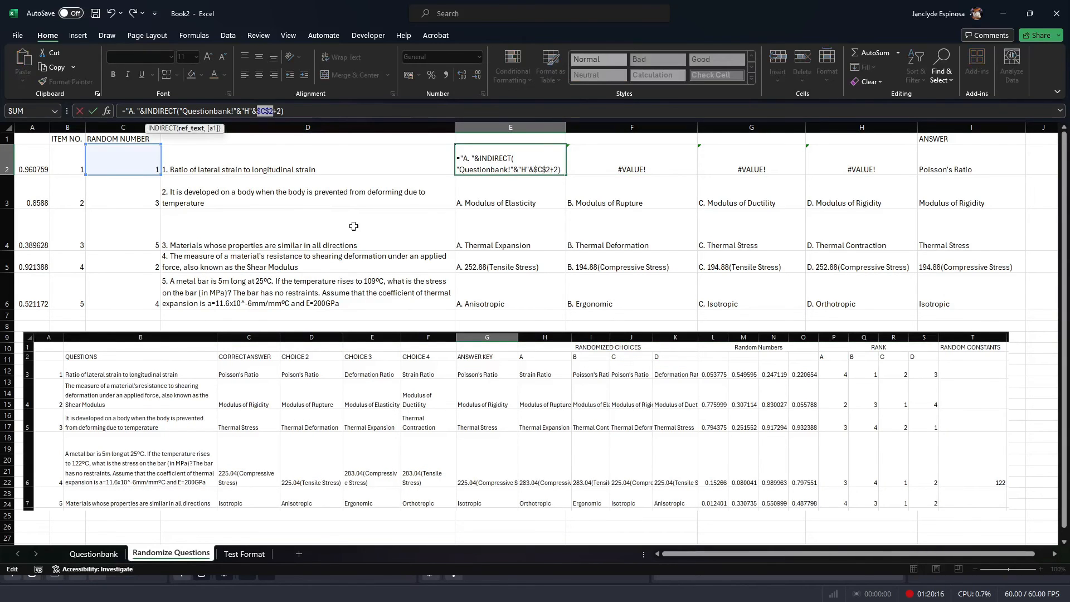
key(ctrl+Return)
drag(567, 175, 863, 175)
Step: Change the choice letter in the copied formulas to B in F2 and C in G2
click(632, 167)
click(135, 112)
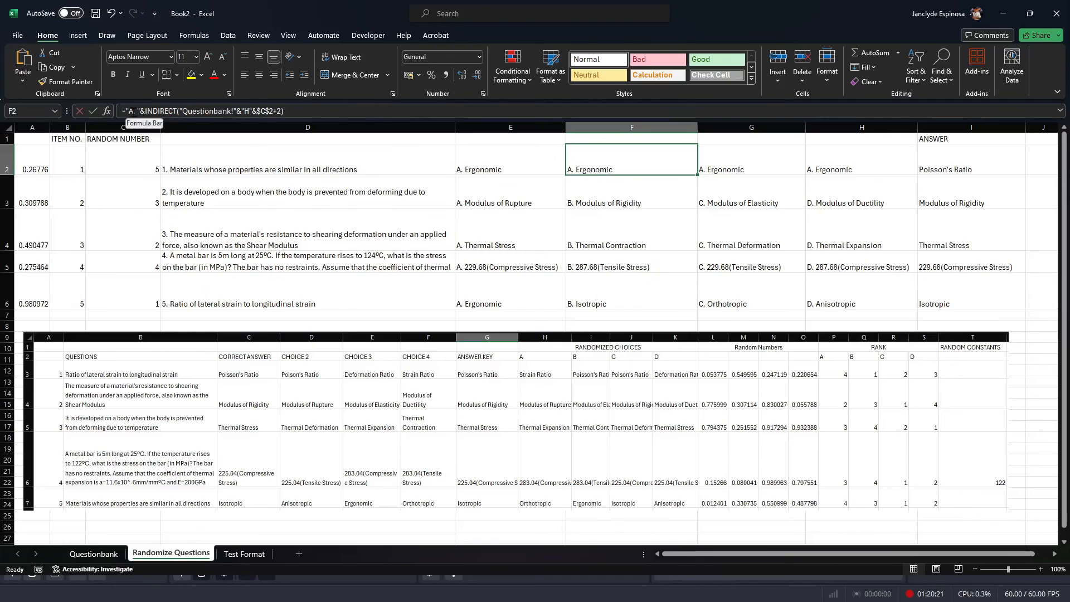
key(BackSpace)
text(B)
click(719, 162)
click(134, 112)
key(BackSpace)
text(C)
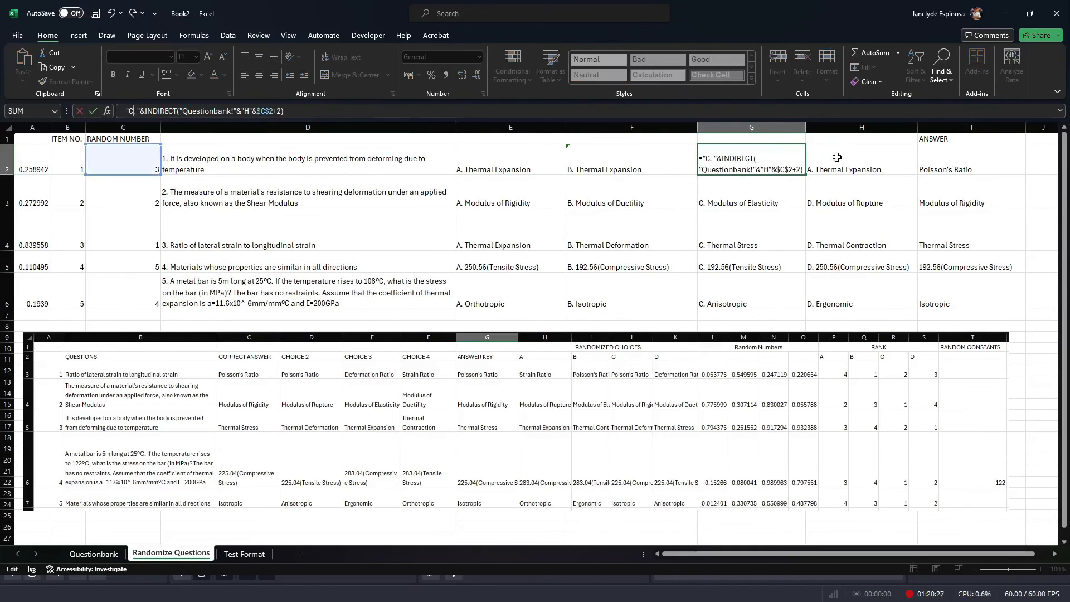
Step: Try to change the choice letter in H2's formula to D
click(835, 153)
click(134, 112)
key(BackSpace)
text(D)
key(Return)
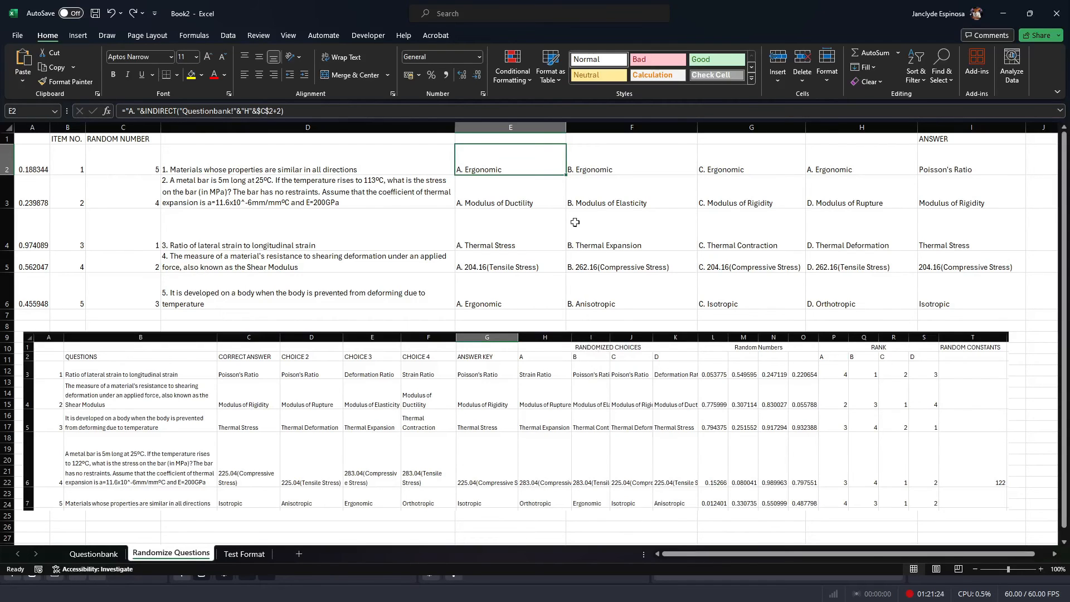
Step: Change the column letter in F2's INDIRECT formula to "I"
click(636, 162)
click(250, 111)
key(BackSpace)
text(I)
key(Return)
Step: Change the column letter in G2's INDIRECT formula to "J"
click(730, 159)
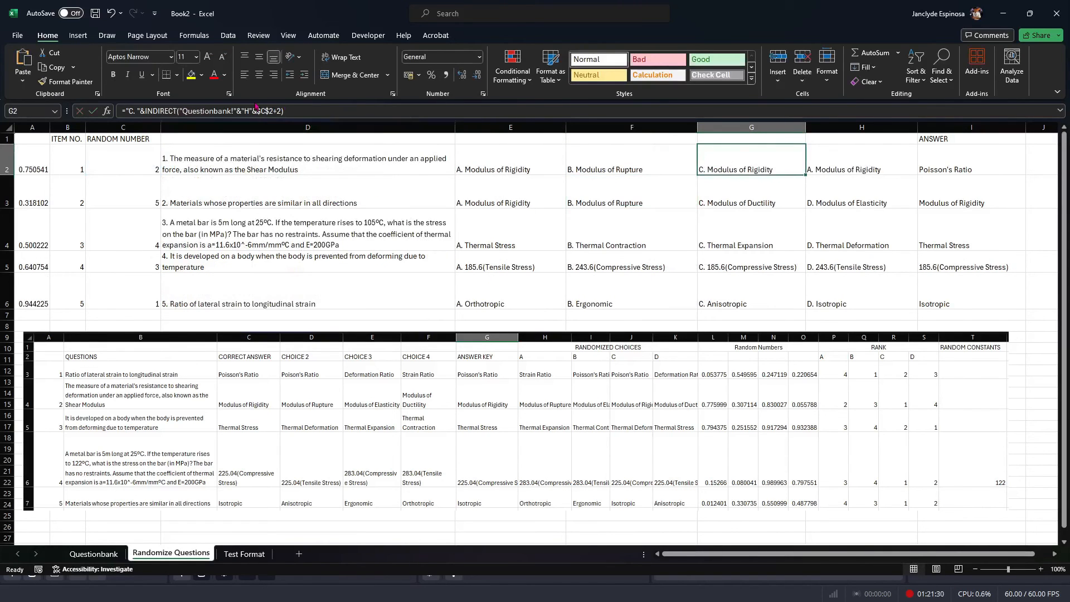
click(264, 111)
key(BackSpace)
text(J)
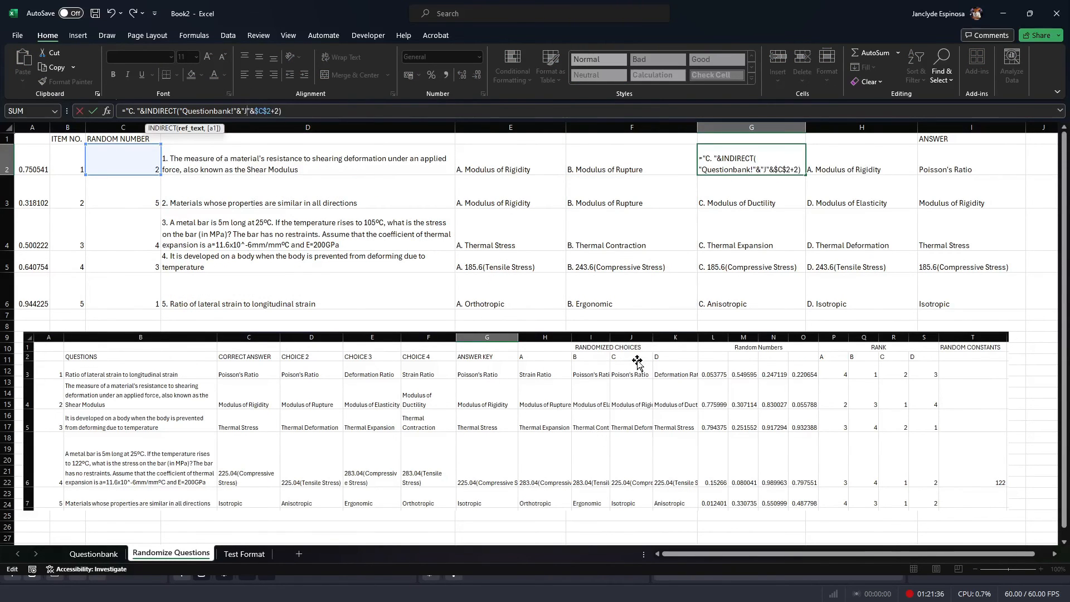
key(Return)
Step: Change the column letter in H2's INDIRECT formula to "k"
click(811, 167)
click(249, 112)
key(BackSpace)
text(k)
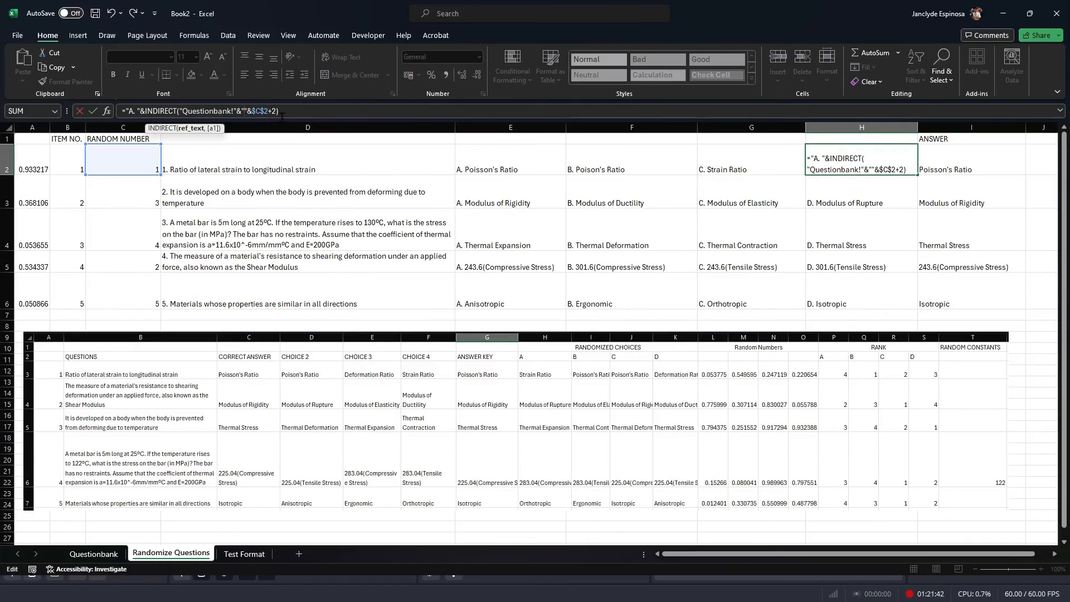
key(Return)
Step: Set the choice letter at the start of H2's formula to D
click(764, 164)
click(825, 167)
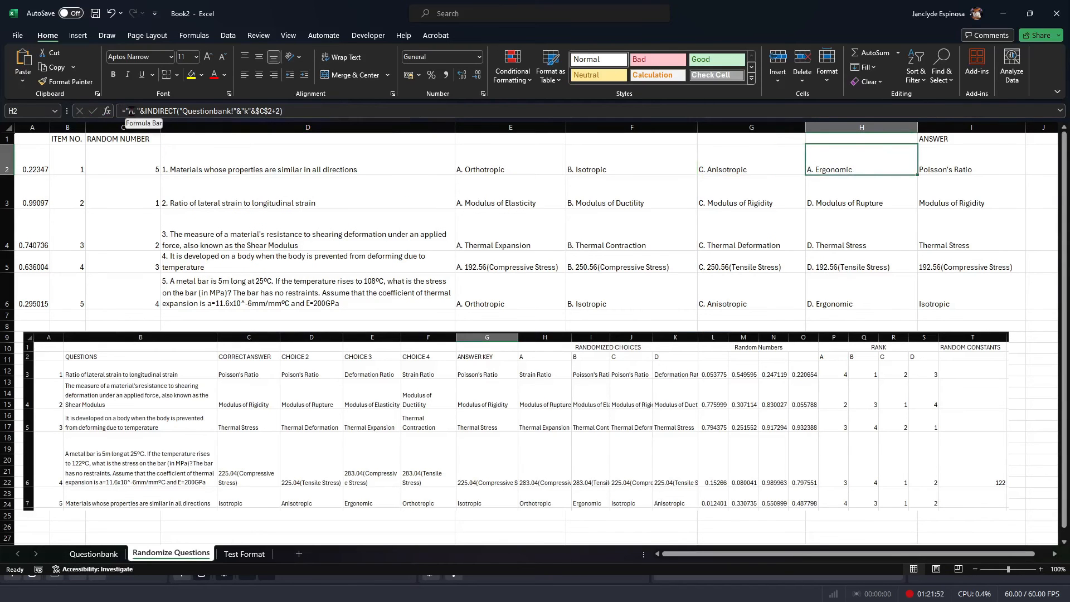
click(133, 111)
key(BackSpace)
text(D)
key(Return)
Step: Fill the choice formulas in E2:H2 down to row 6
drag(511, 162, 919, 306)
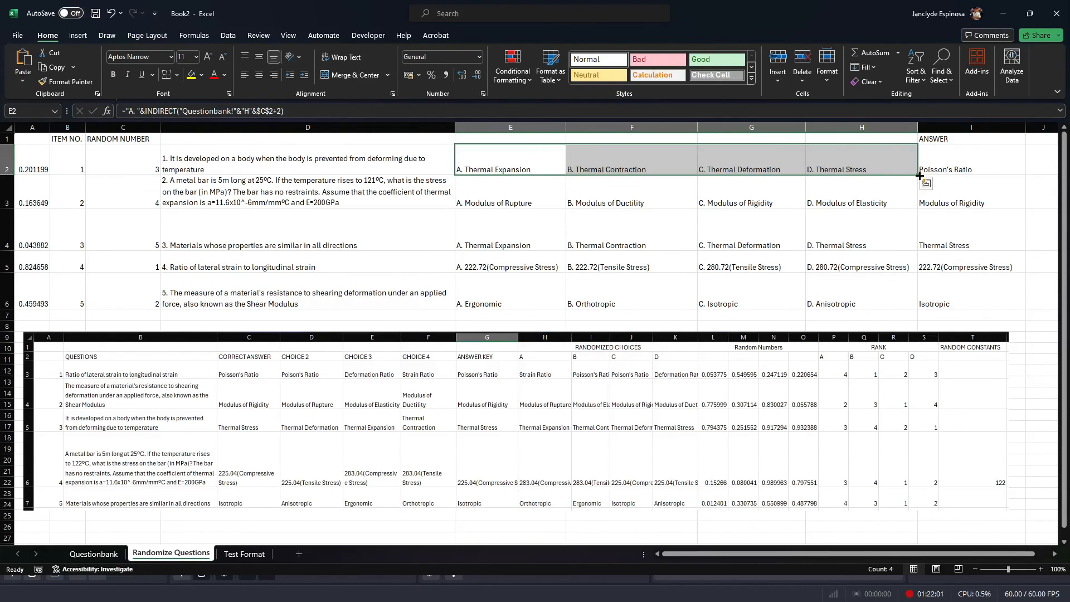
click(952, 169)
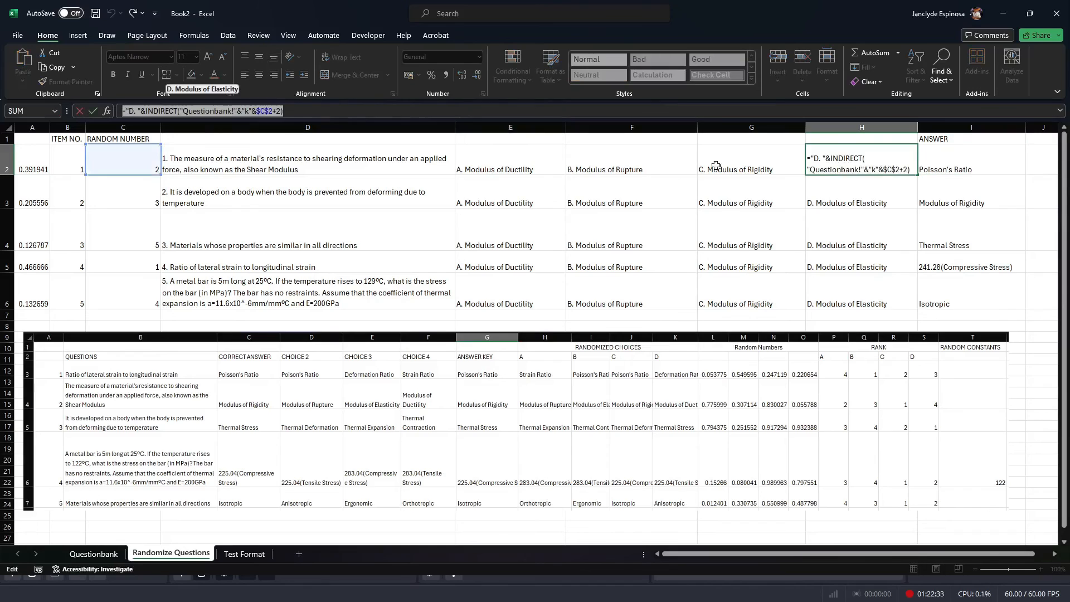
Step: Reuse H2's formula in I2 and replace its letter D prefix with the item number reference B2 joined to ". "
key(Escape)
click(957, 162)
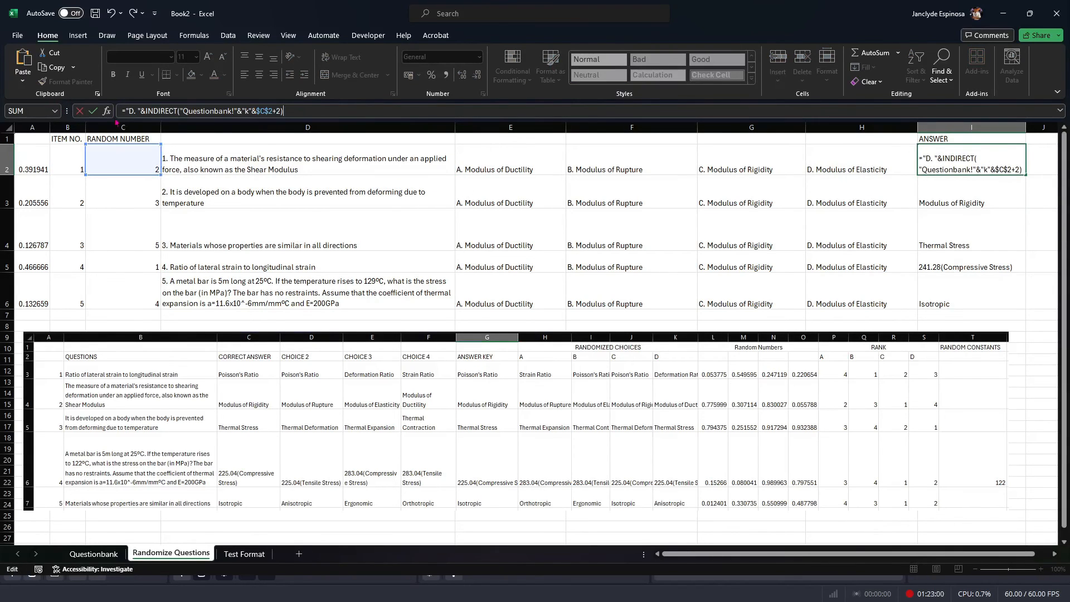
key(BackSpace)
key(BackSpace)
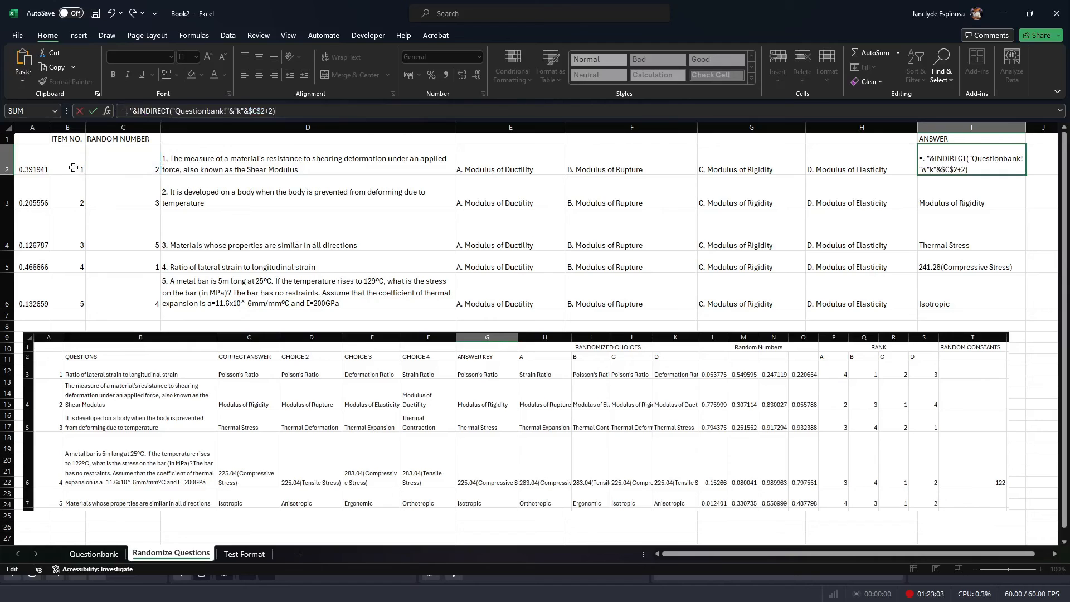
click(71, 167)
text(&)
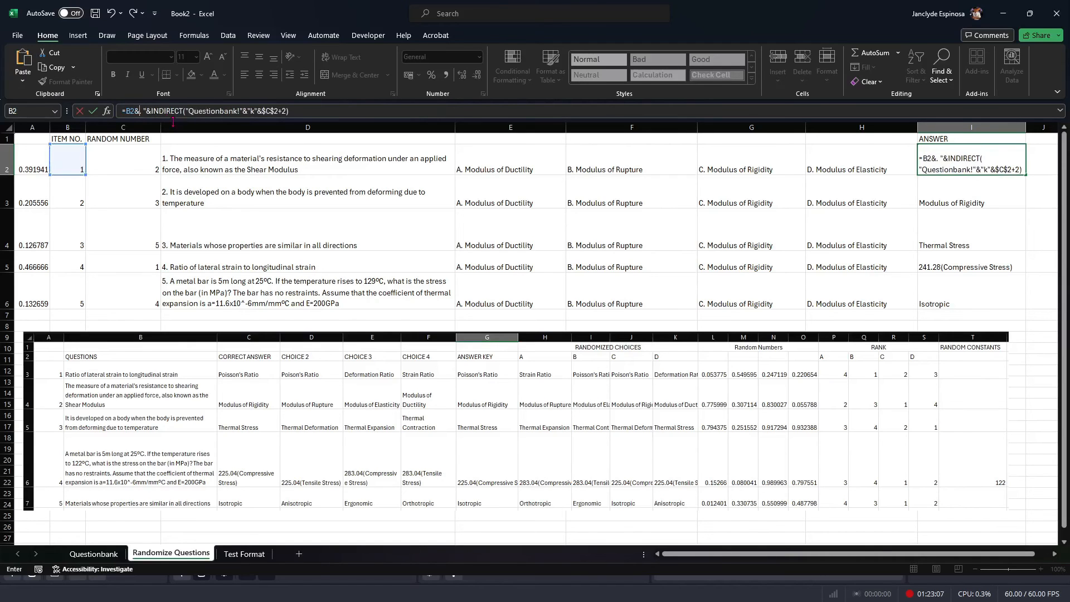
text(".)
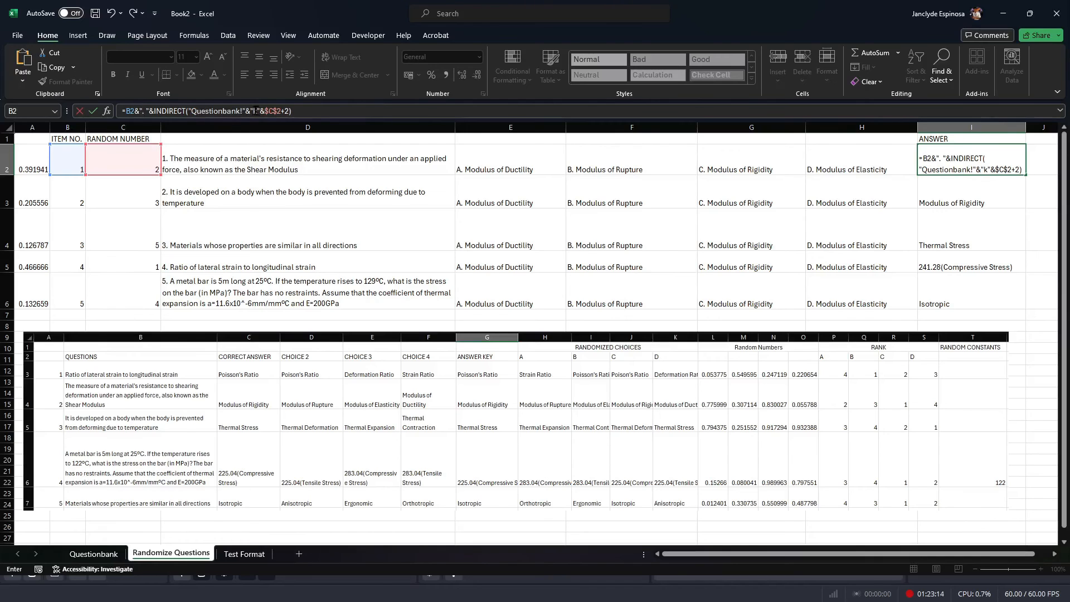
Step: Point I2's INDIRECT formula at column G with the row reference $C2, and fill it down to I6
click(256, 111)
key(BackSpace)
text(G)
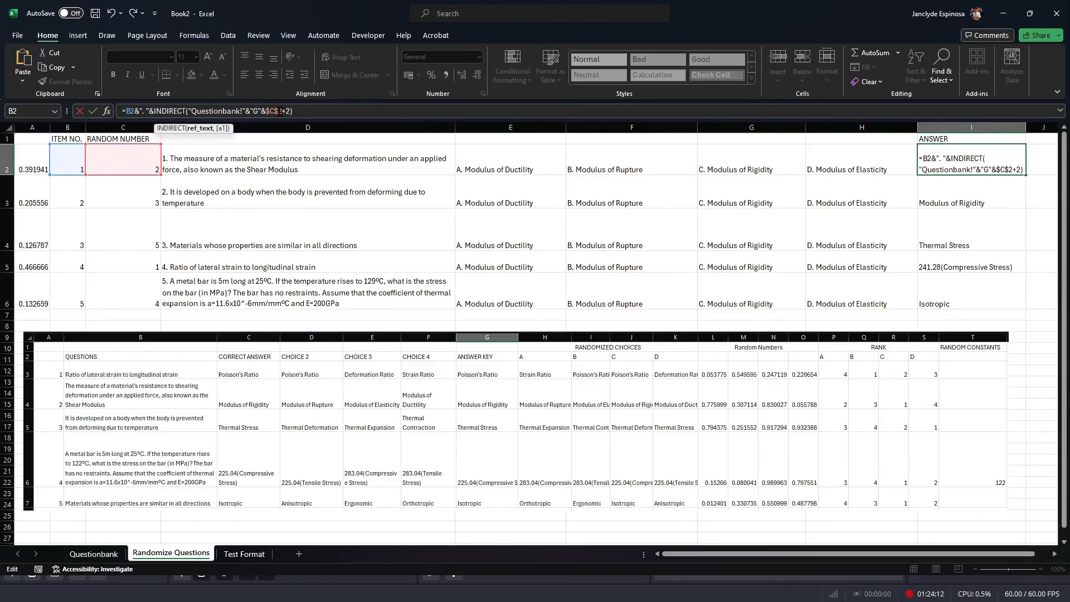
key(BackSpace)
drag(1026, 175, 1030, 305)
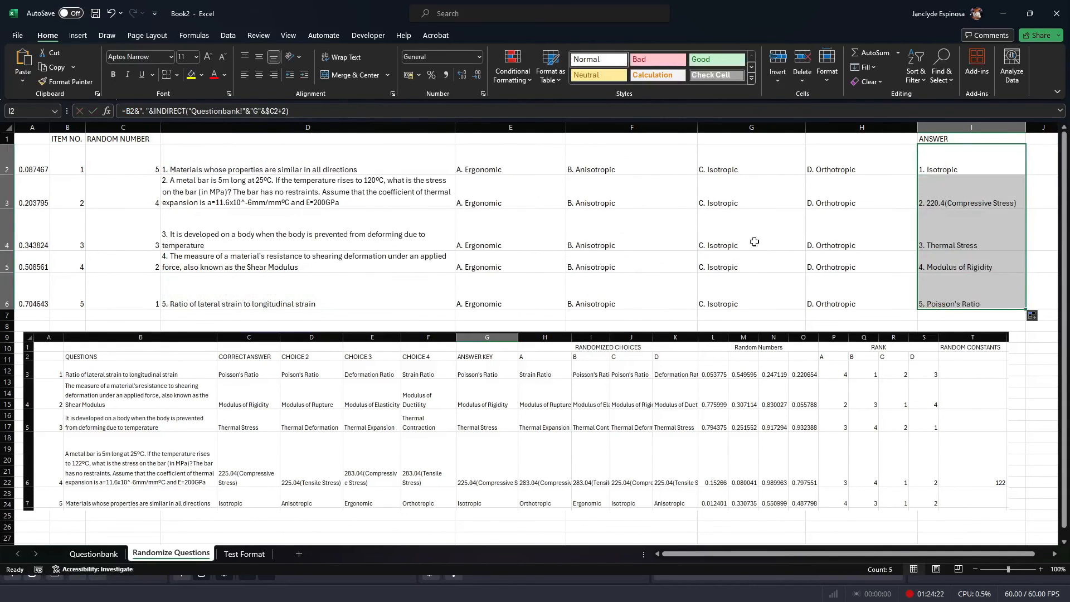
Step: Change E2's row reference to $C2 and fill the formula across to column H and down to row 6
click(516, 164)
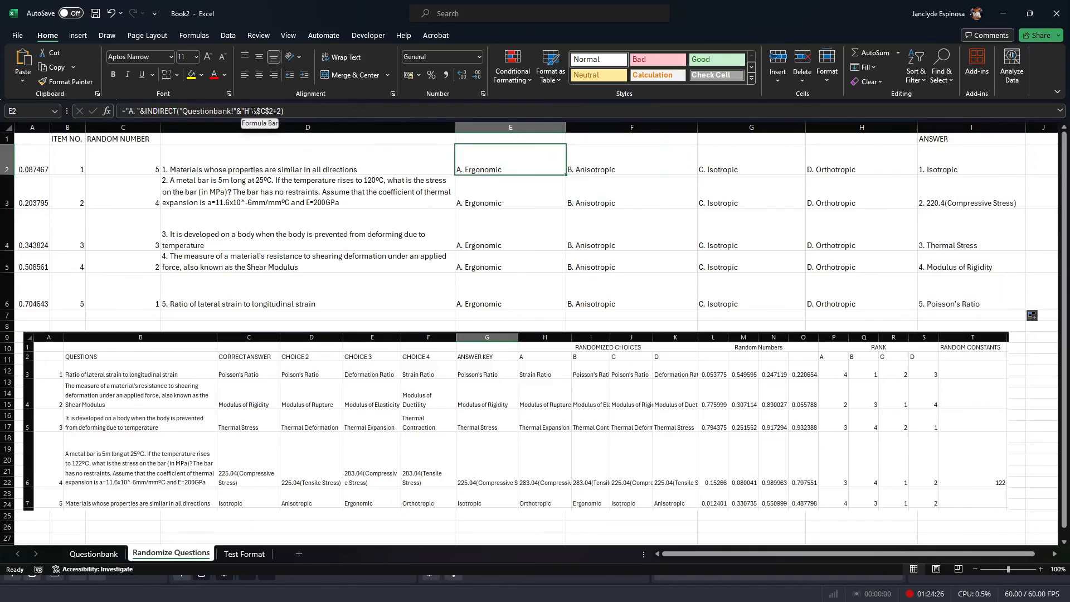
key(BackSpace)
key(Return)
drag(566, 175, 917, 310)
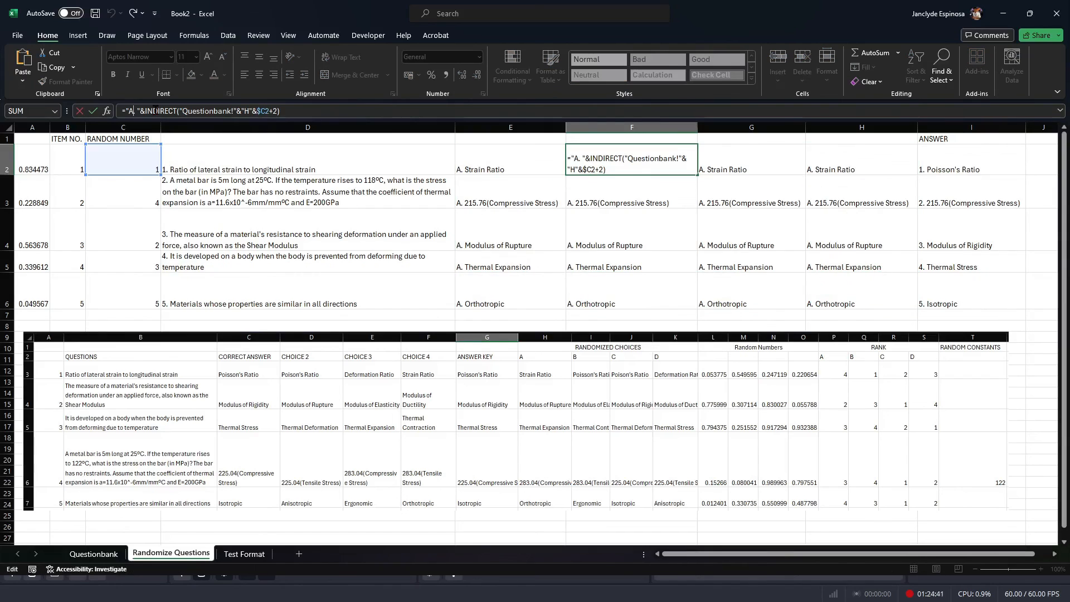
Step: Set the choice letters in F2, G2 and H2 to B, C and D, and fill E2:H2 down to row 6
text(B)
key(Return)
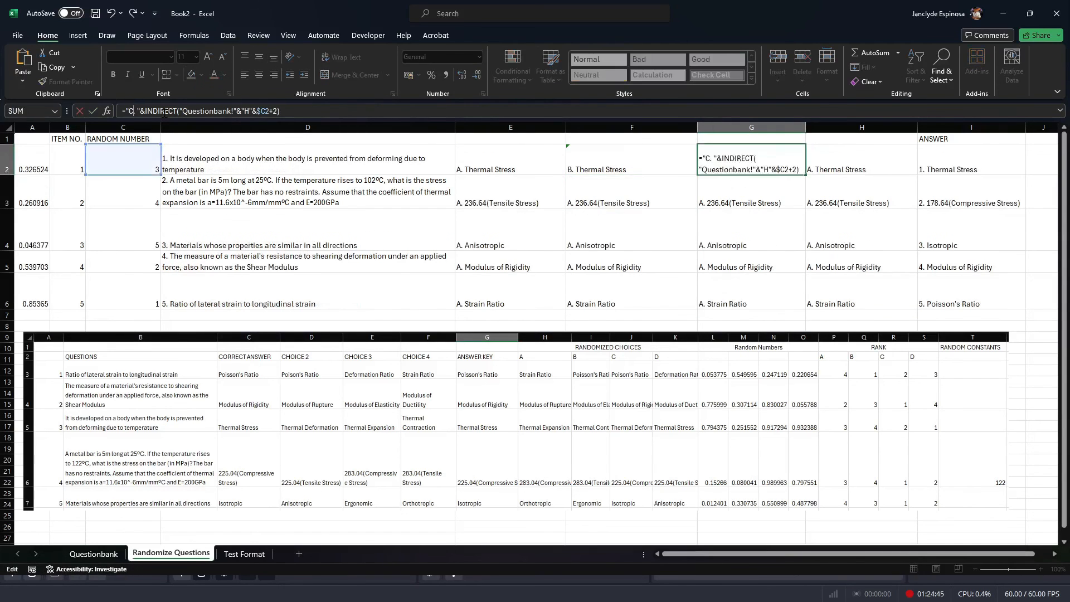
key(ctrl+Return)
key(Right)
click(133, 111)
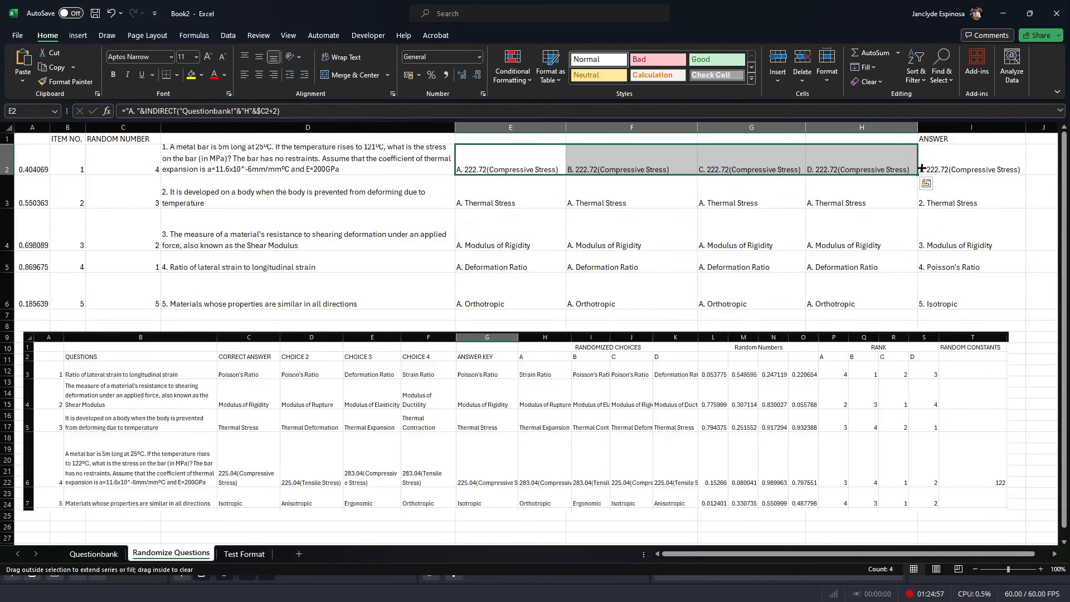
drag(917, 175, 909, 282)
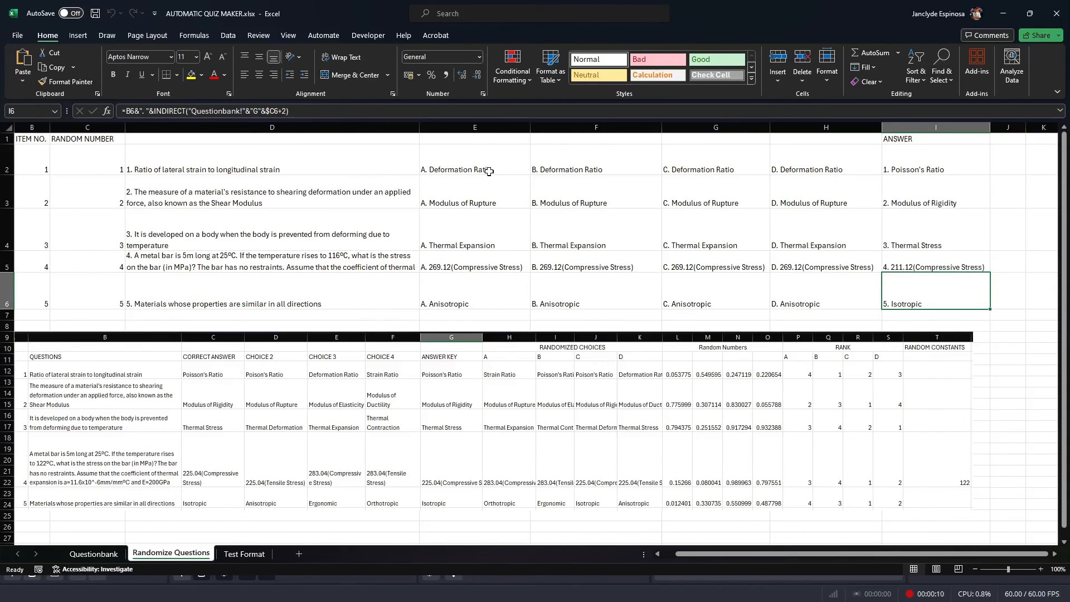
Step: Change the column letter in F2's INDIRECT formula to I, the question bank's choice B column
click(570, 168)
click(249, 112)
key(BackSpace)
text(H)
key(Return)
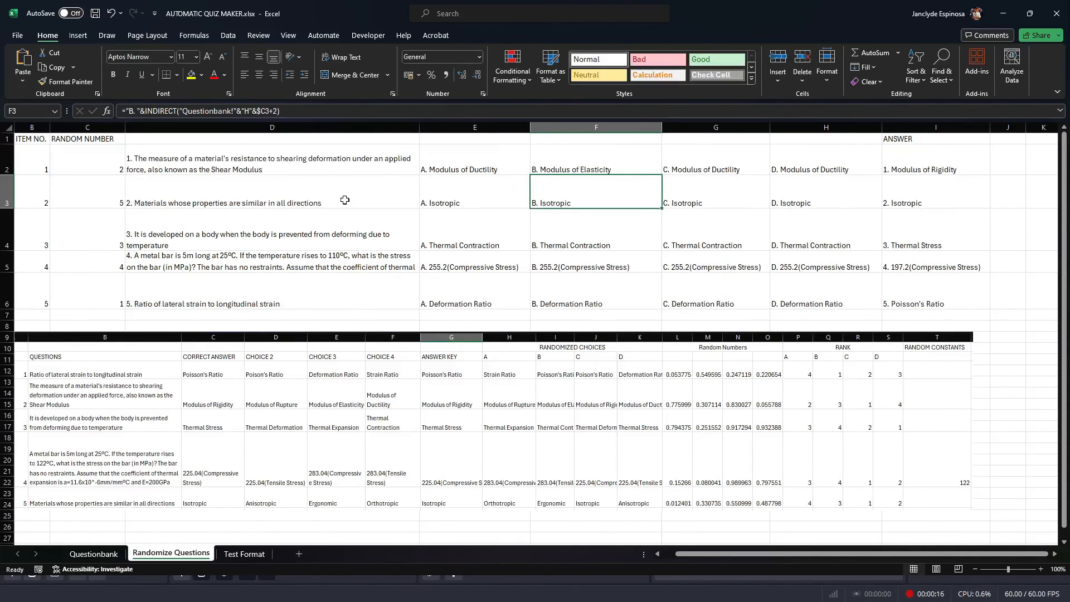
Step: Change the column letters in the INDIRECT formulas of G2 and H2 to J and K
click(725, 167)
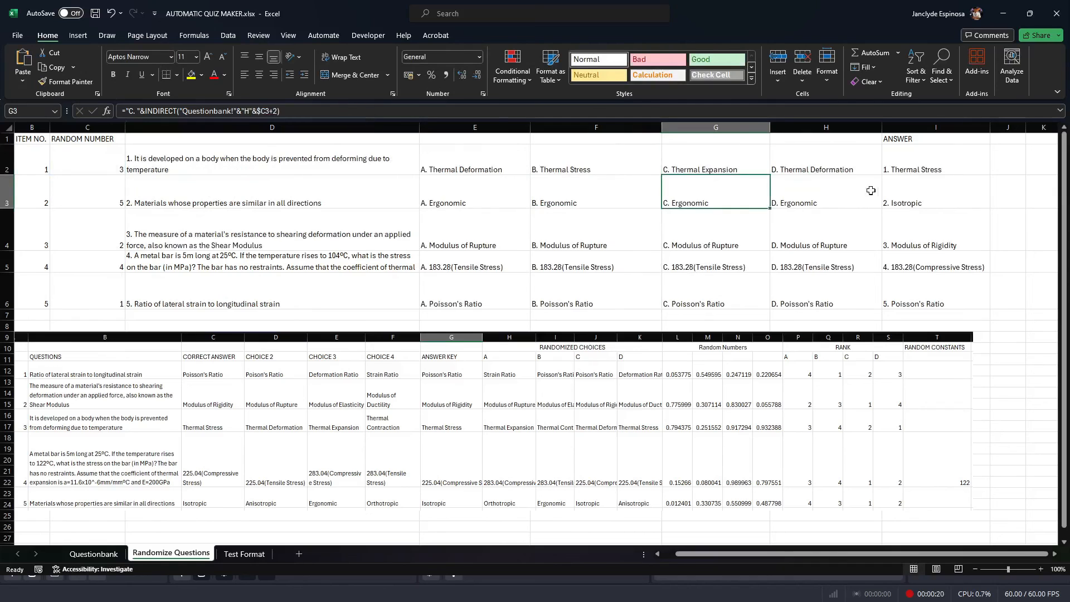
key(Right)
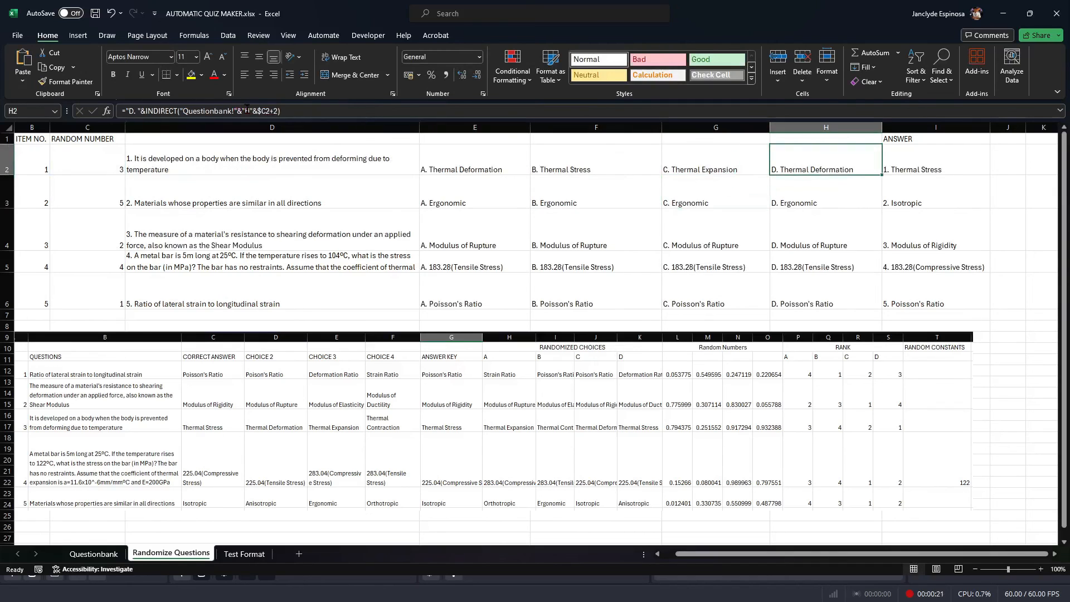
click(248, 111)
key(BackSpace)
key(shift+Return)
key(Down)
click(246, 110)
text(K)
key(Return)
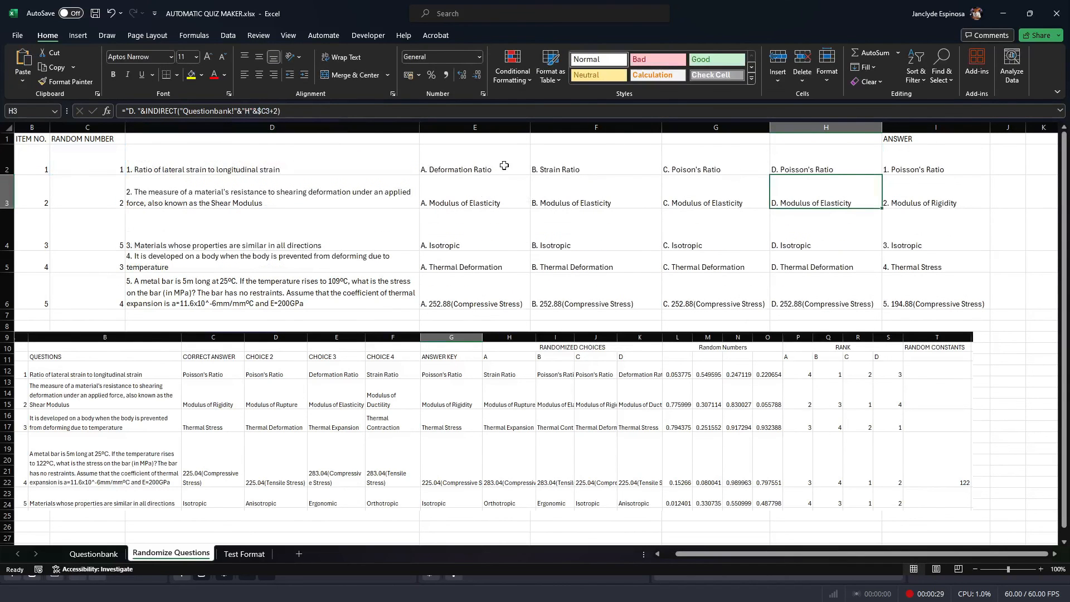
Step: Fill the corrected choice formulas in E2:H2 down to row 6
drag(504, 165, 875, 303)
click(1008, 230)
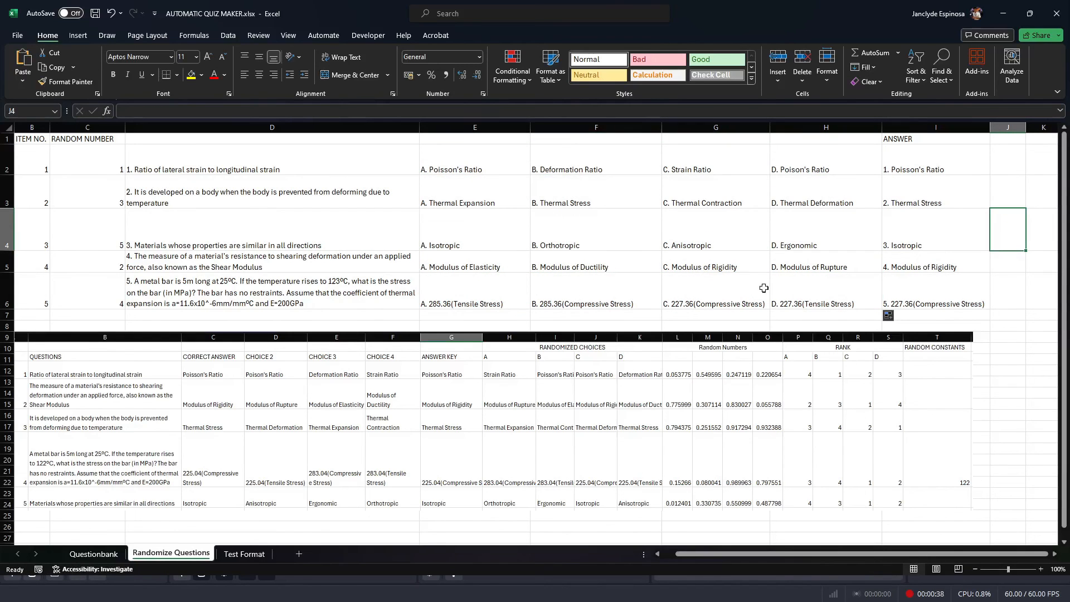
Step: Compare the answer key on the Test Format sheet with the ANSWER column on the Randomize Questions sheet
click(244, 554)
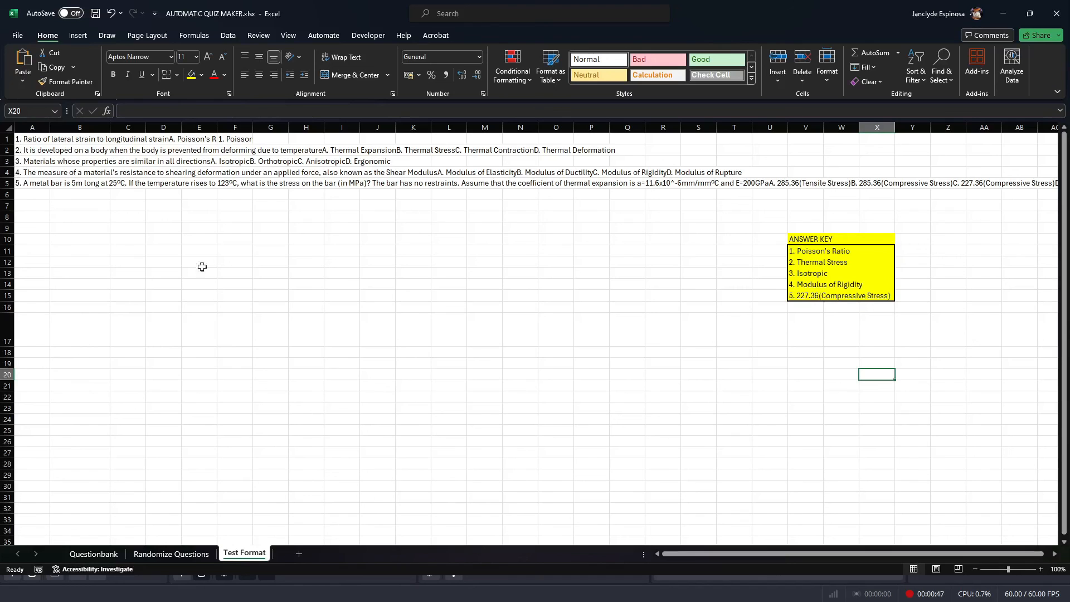
drag(797, 251, 852, 294)
click(190, 559)
drag(928, 174, 915, 251)
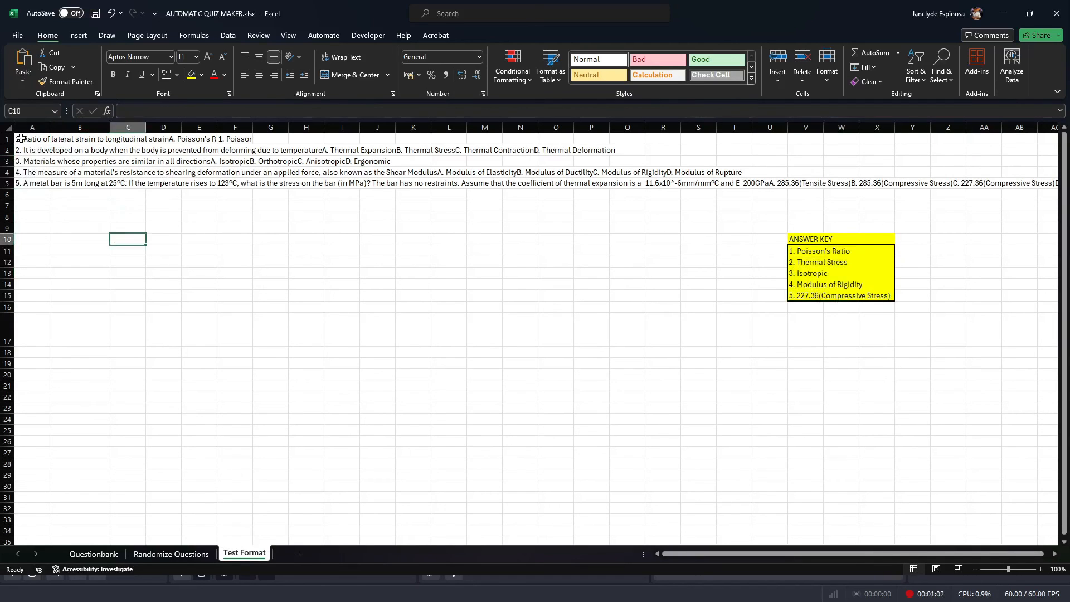
Step: Copy the combined questions in A1:A5 of the Test Format sheet and paste them into a Word document
drag(32, 139, 32, 184)
key(ctrl+c)
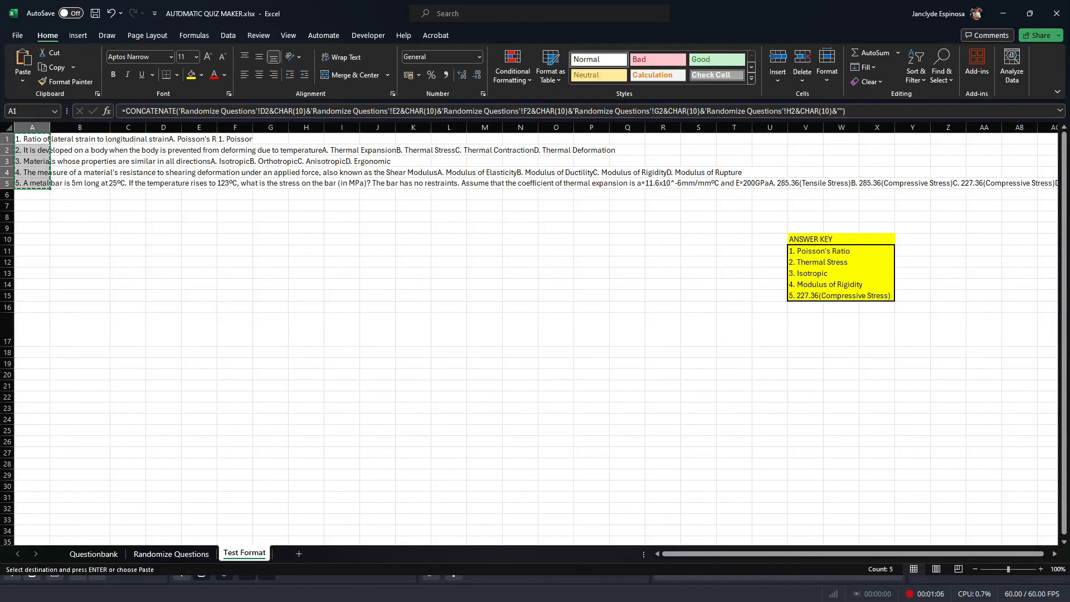
key(ctrl+v)
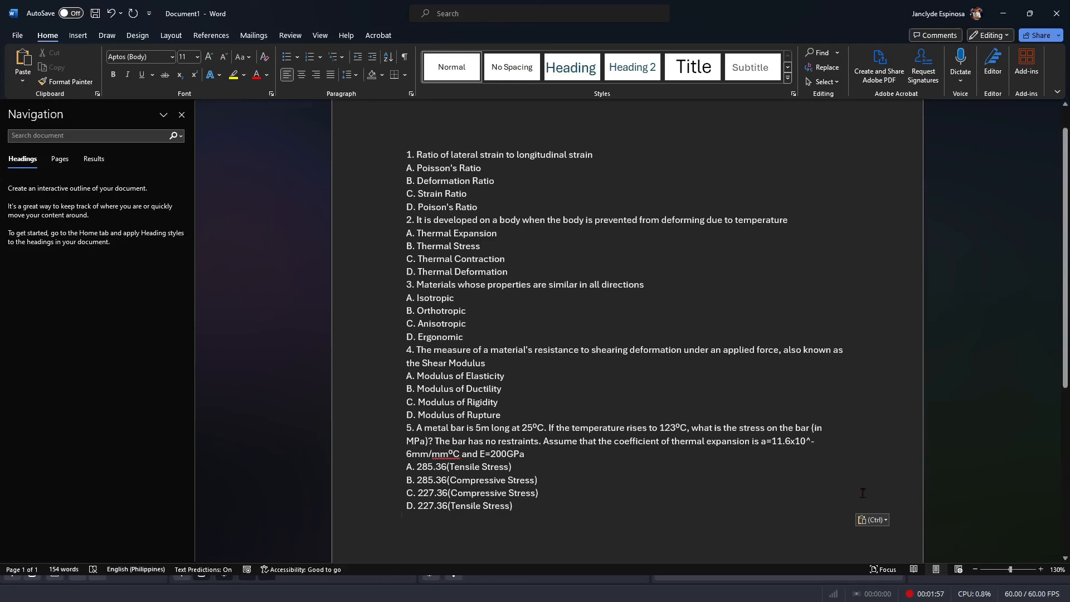
drag(525, 509, 361, 175)
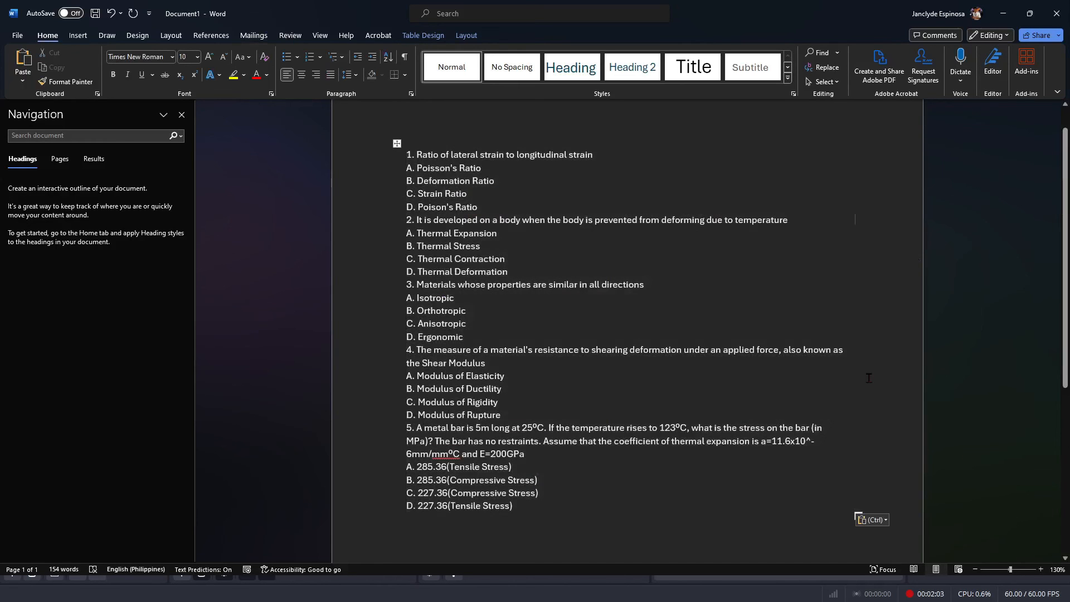